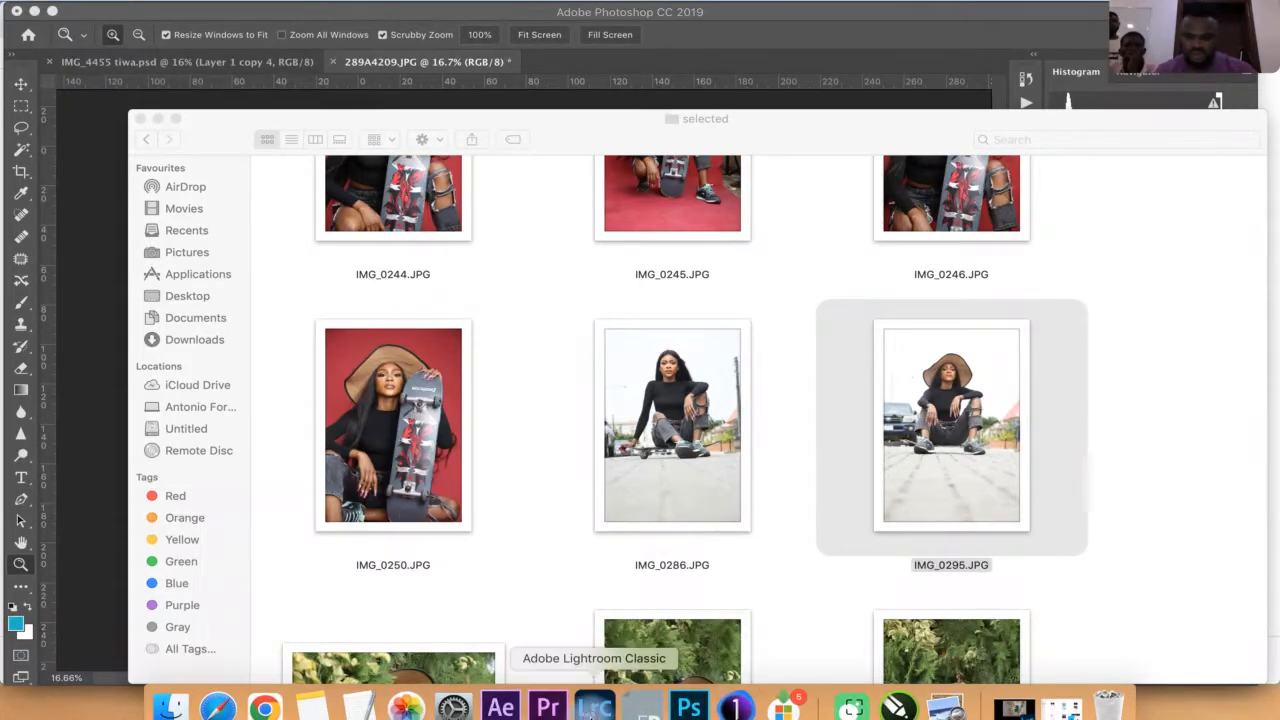
# - Skip the catalog backup this time, relaunch Adobe Lightroom Classic and bring its window to the front
pyautogui.click(593, 708)
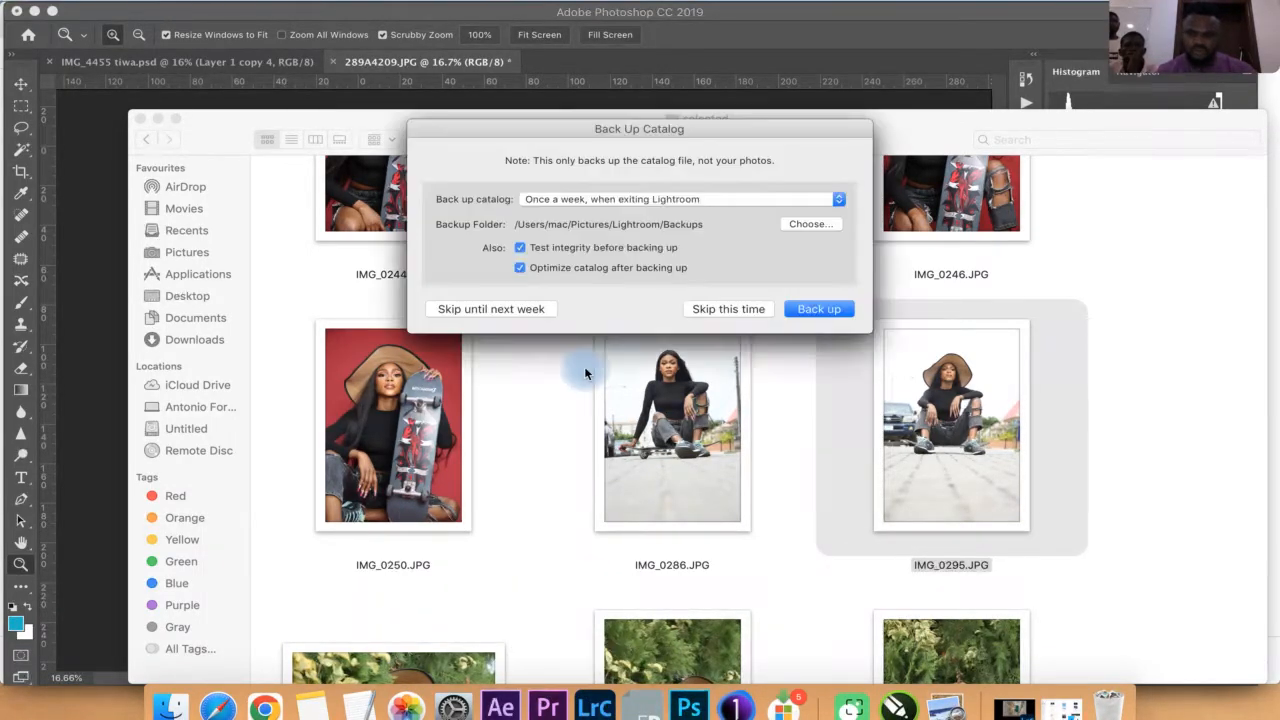
pyautogui.click(740, 309)
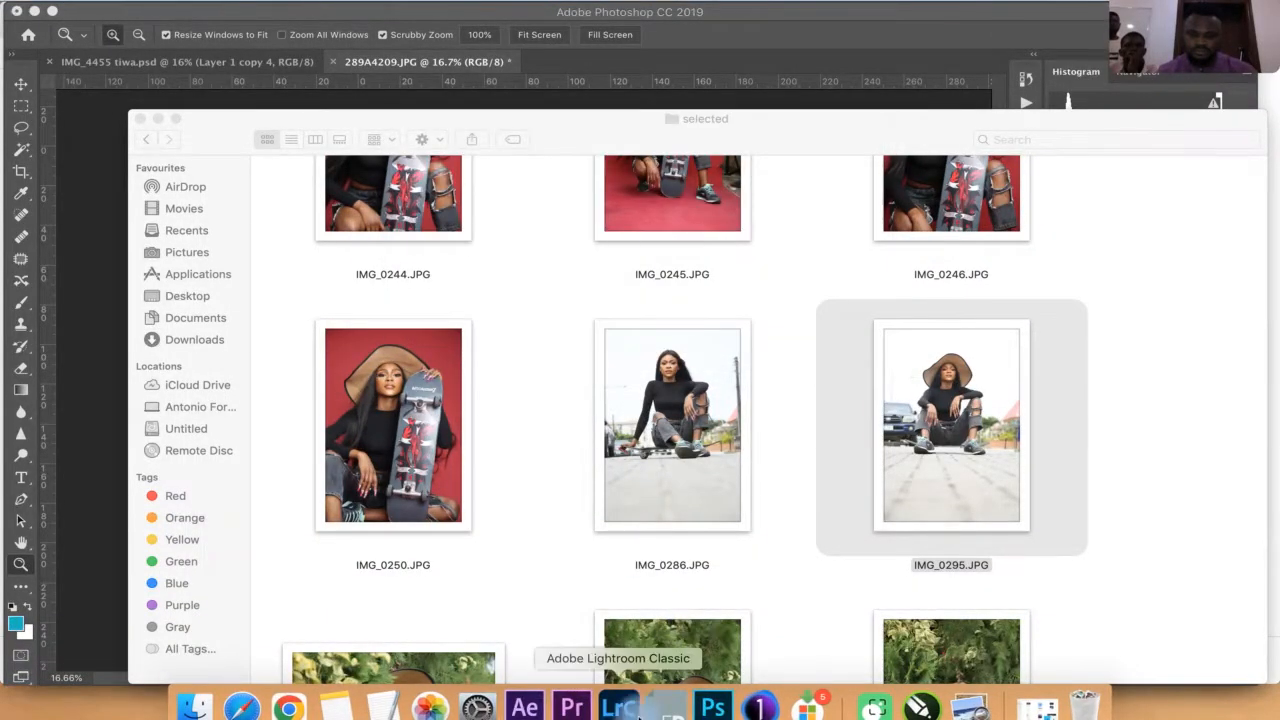
pyautogui.click(623, 708)
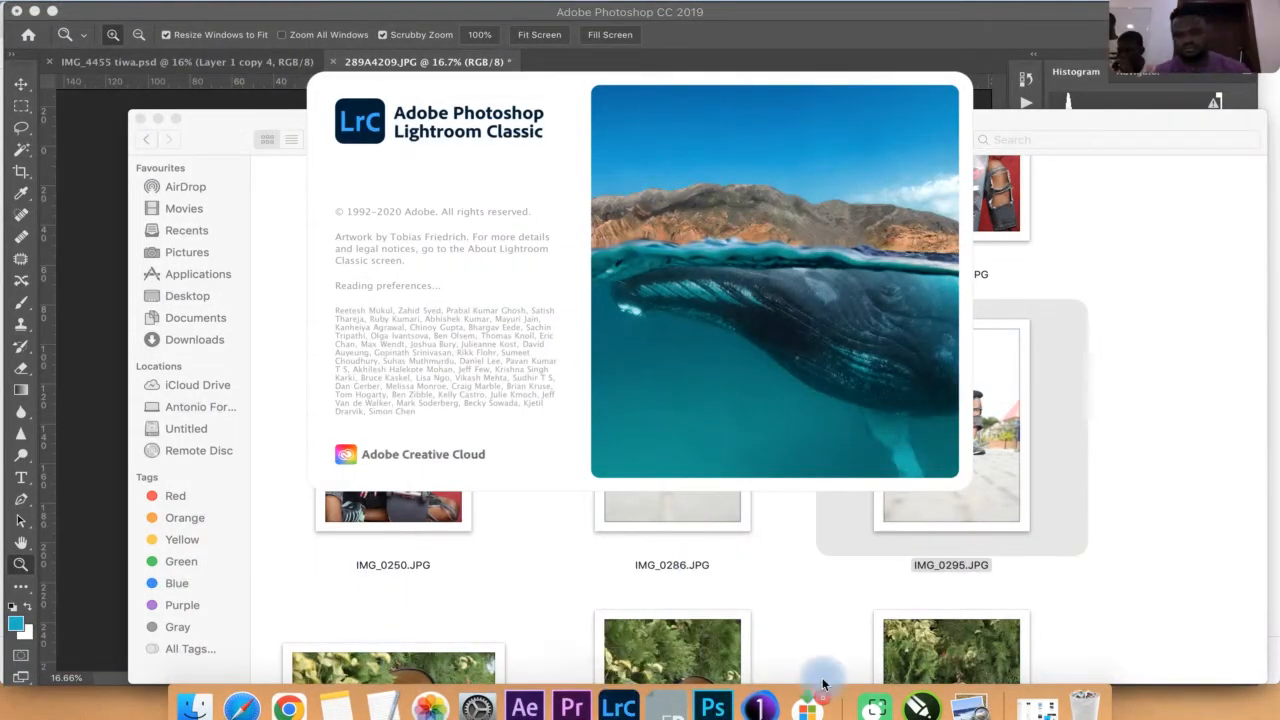
pyautogui.click(1052, 122)
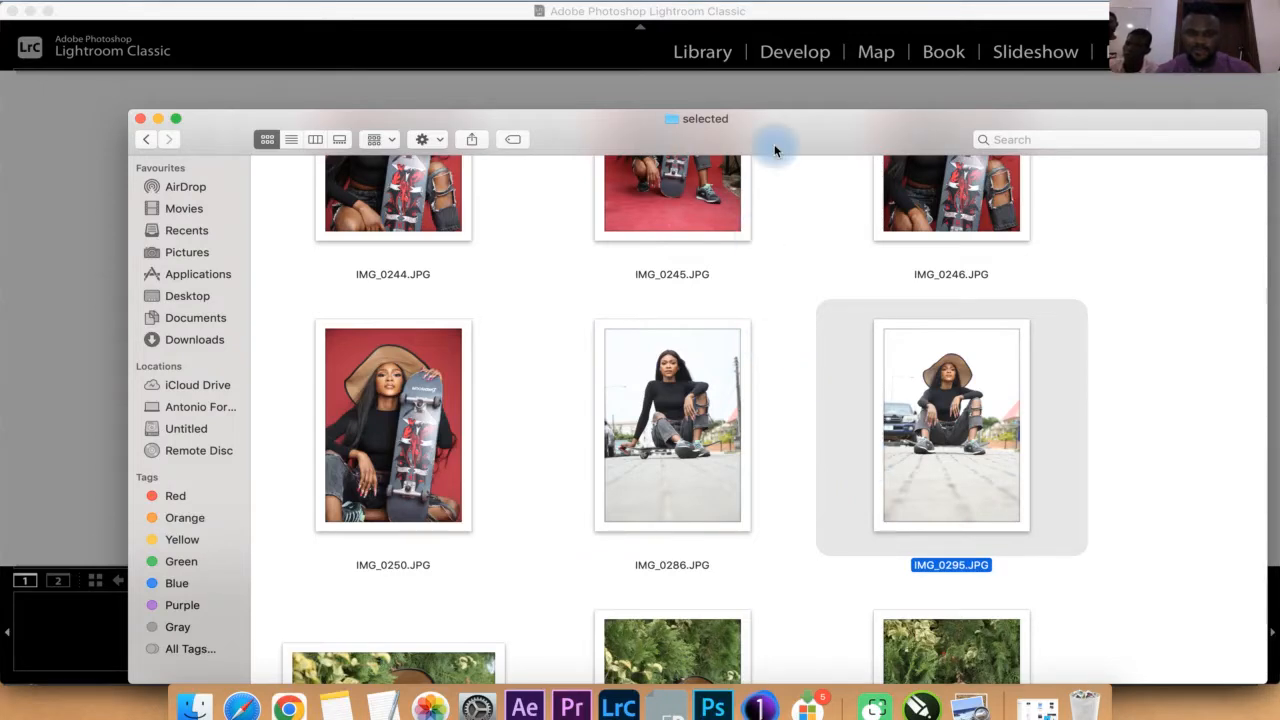
pyautogui.click(733, 15)
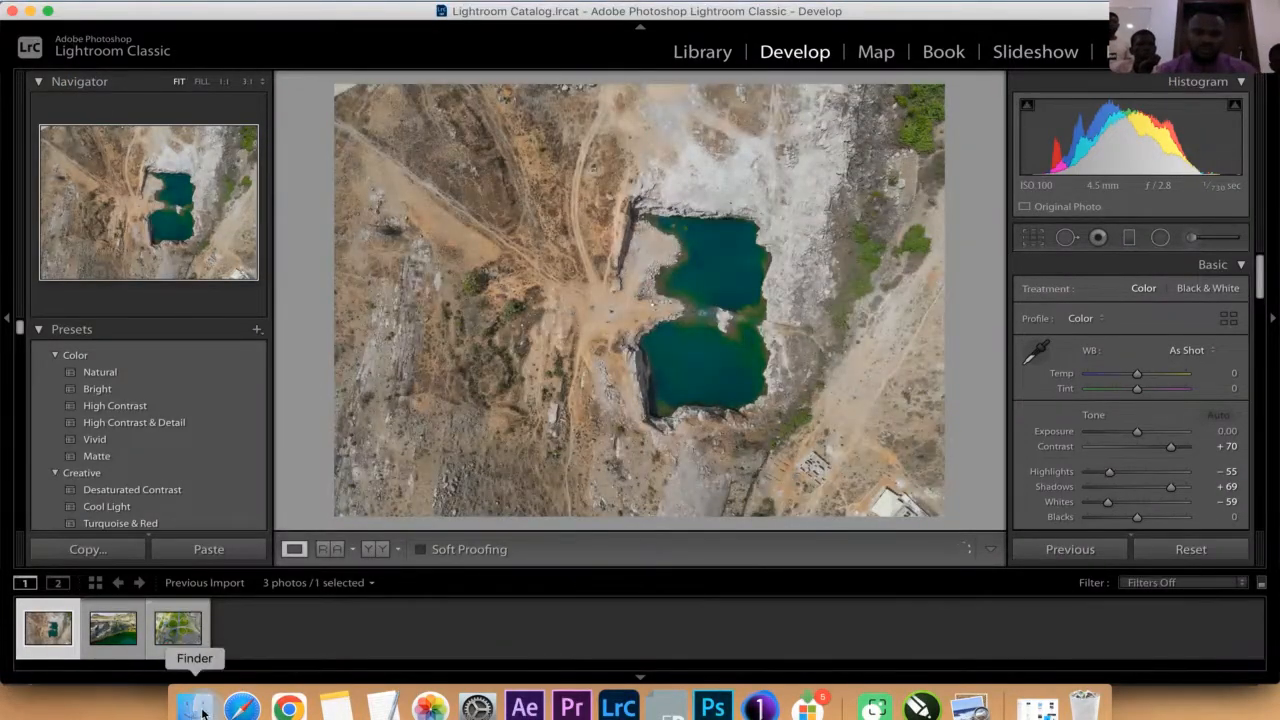
pyautogui.click(194, 706)
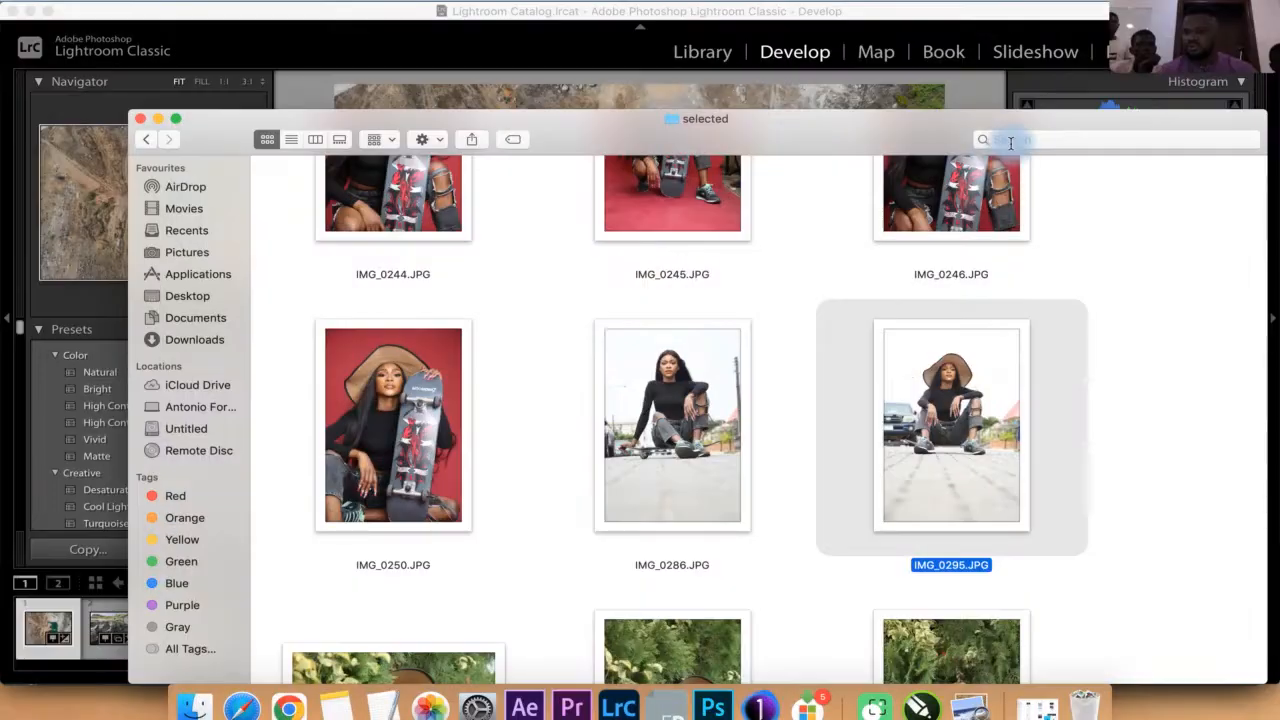
pyautogui.moveTo(1028, 126)
pyautogui.mouseDown()
pyautogui.moveTo(1018, 95)
pyautogui.moveTo(1045, 128)
pyautogui.mouseUp()
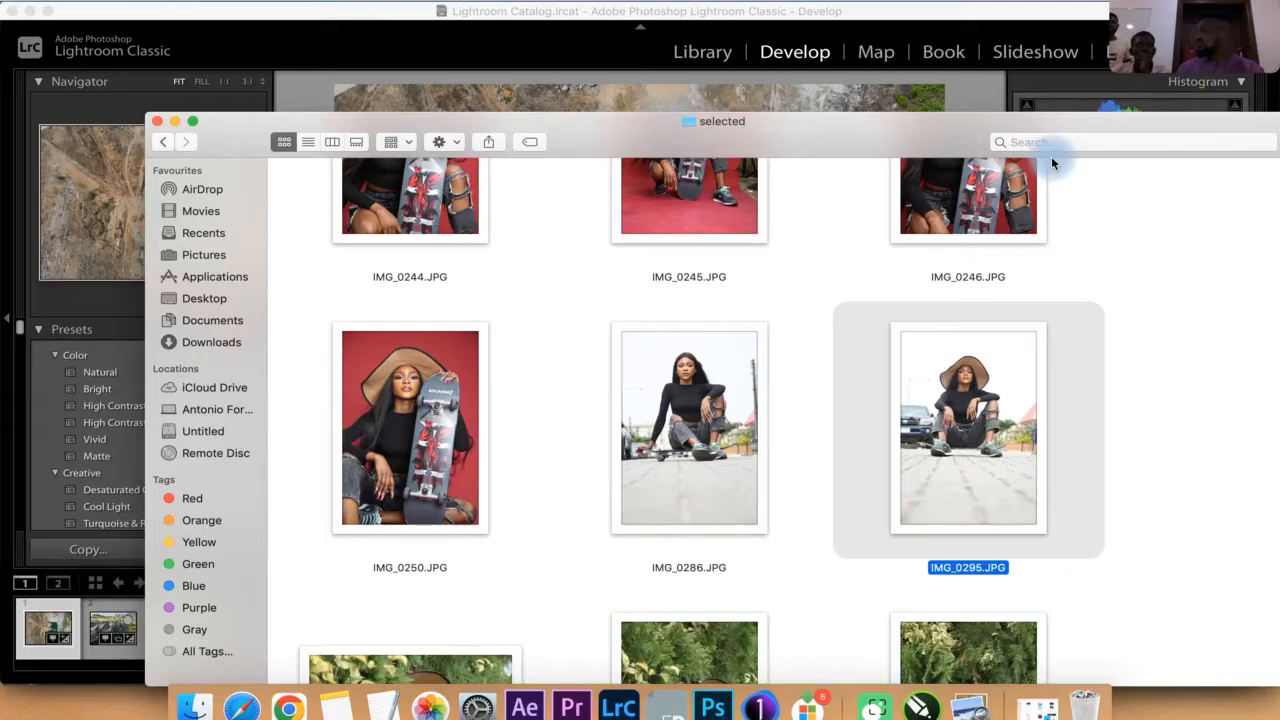
pyautogui.moveTo(628, 122); pyautogui.dragTo(729, 163)
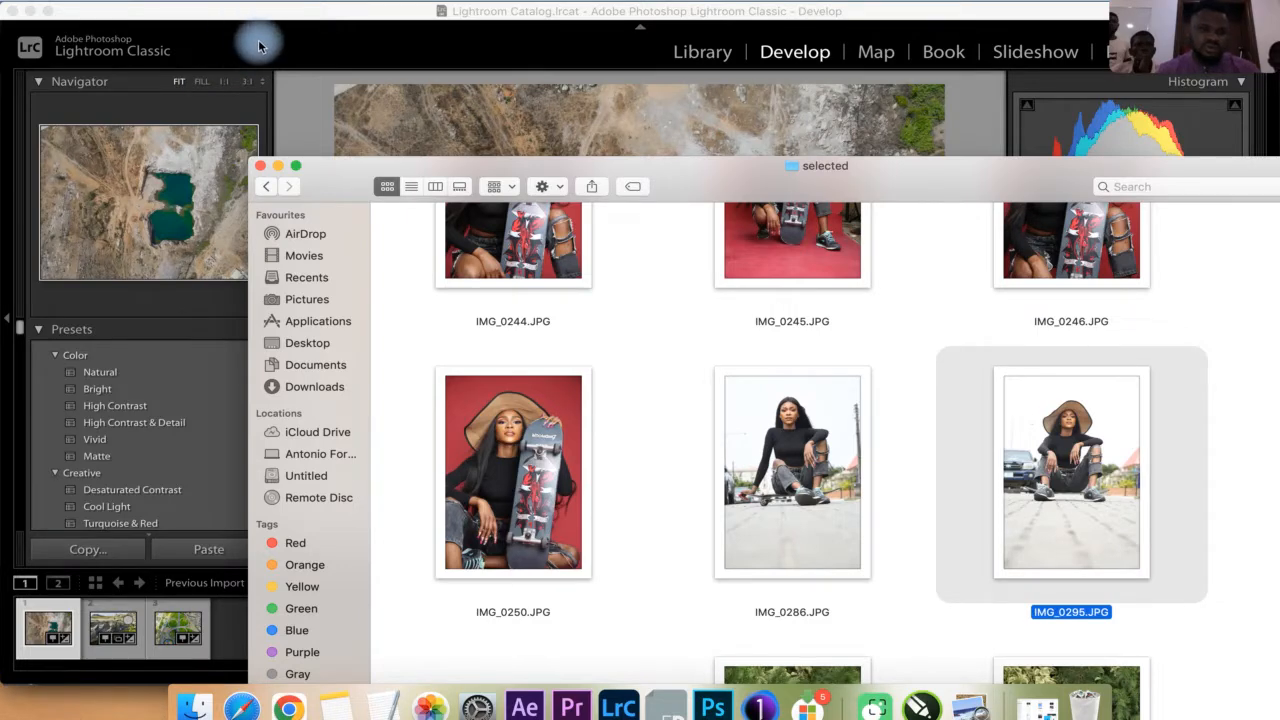
pyautogui.click(284, 12)
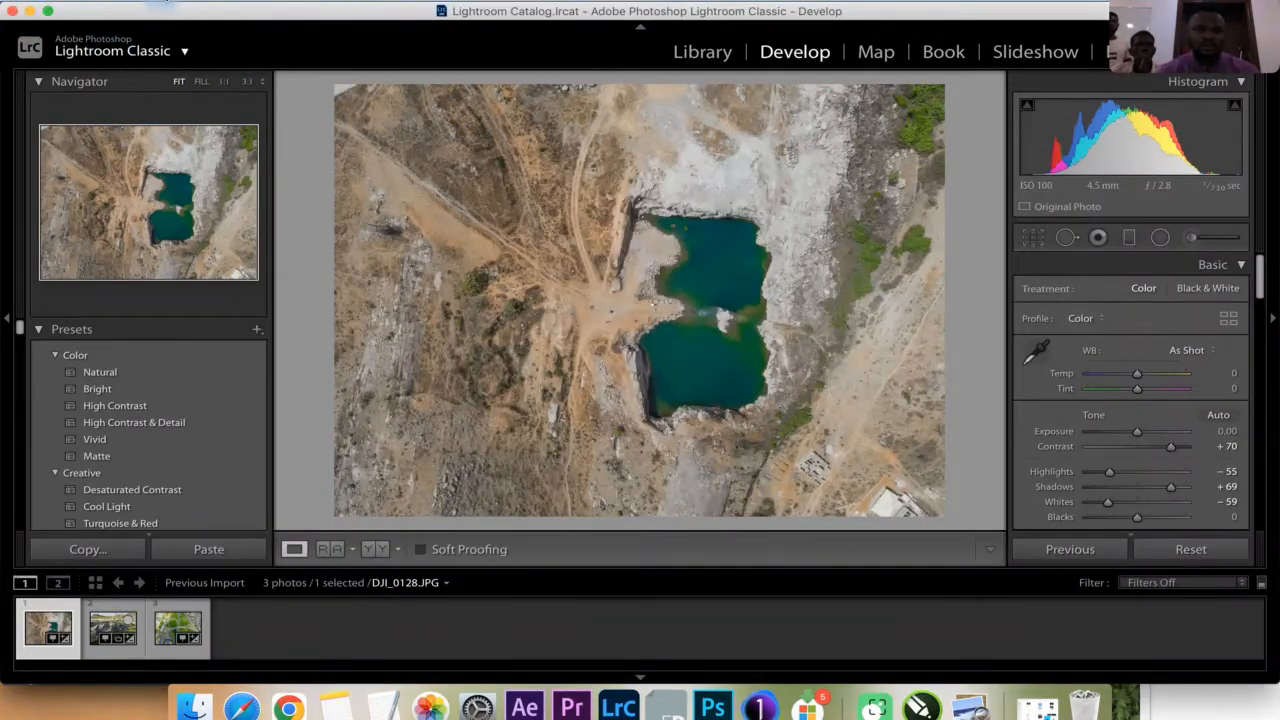
# - Start a photo import and load the "selected" folder from MODEL TIWA in Finder as its source
pyautogui.click(188, 10)
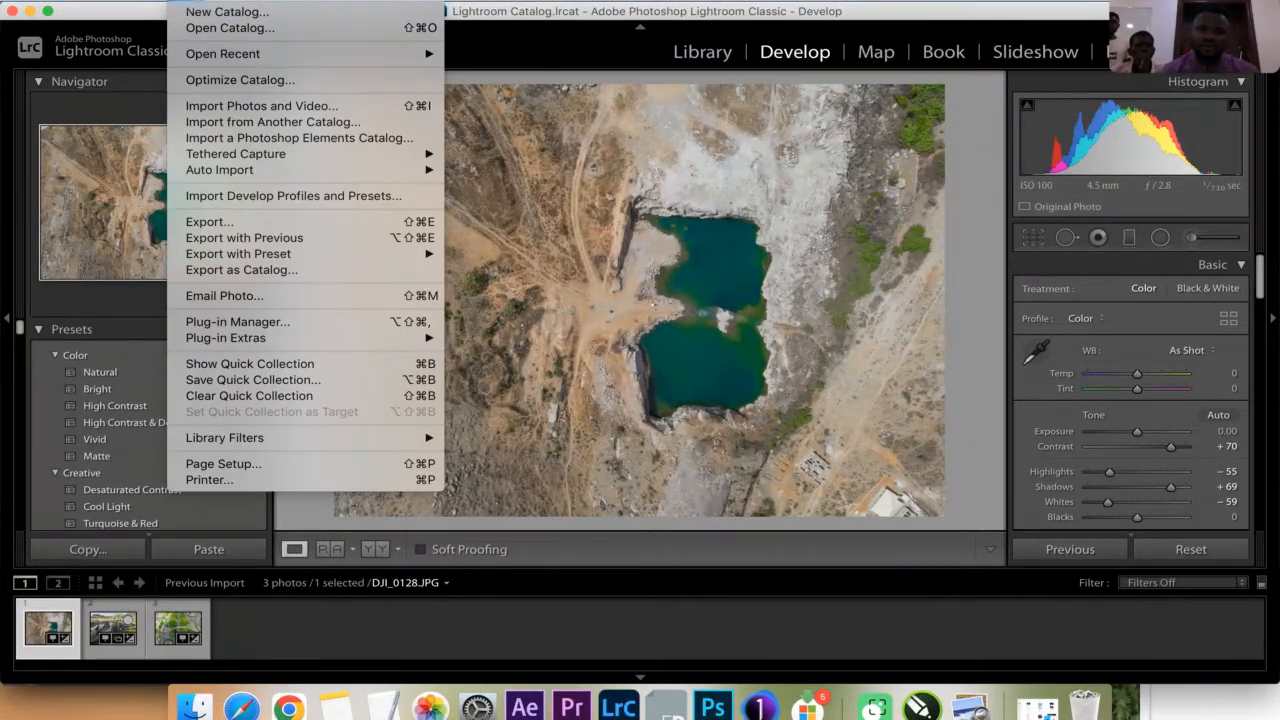
pyautogui.click(241, 106)
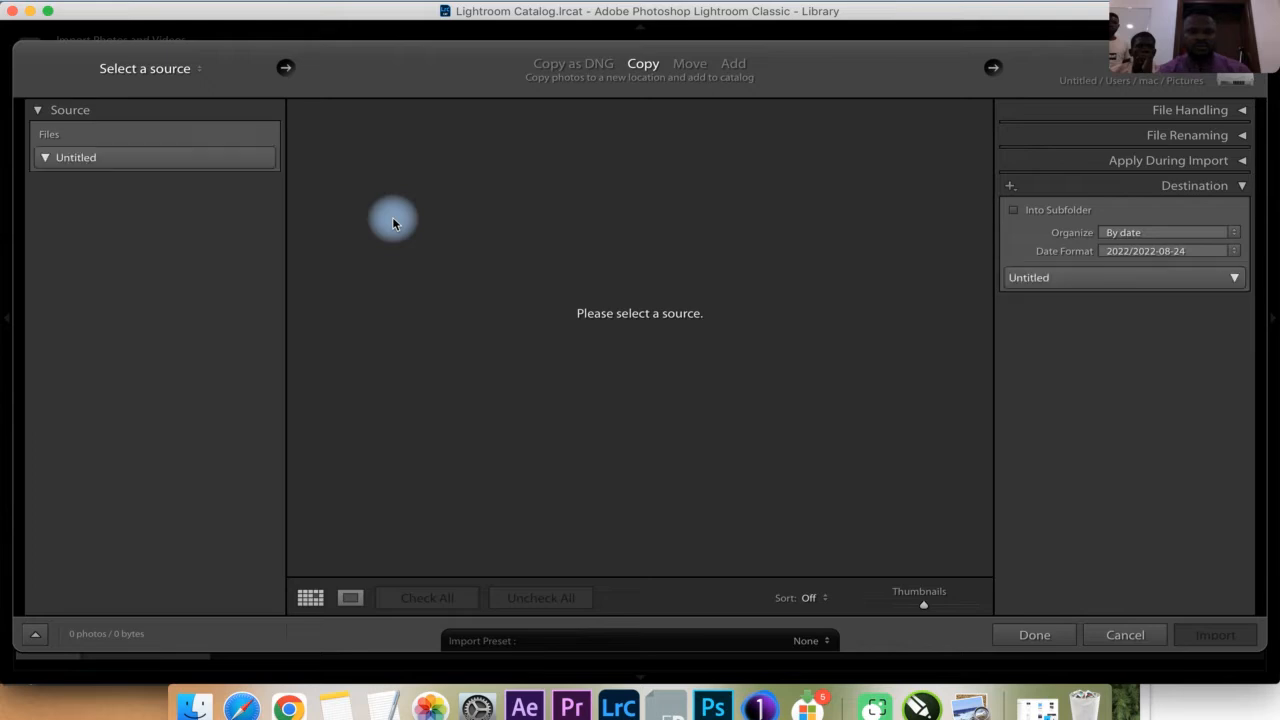
pyautogui.click(194, 707)
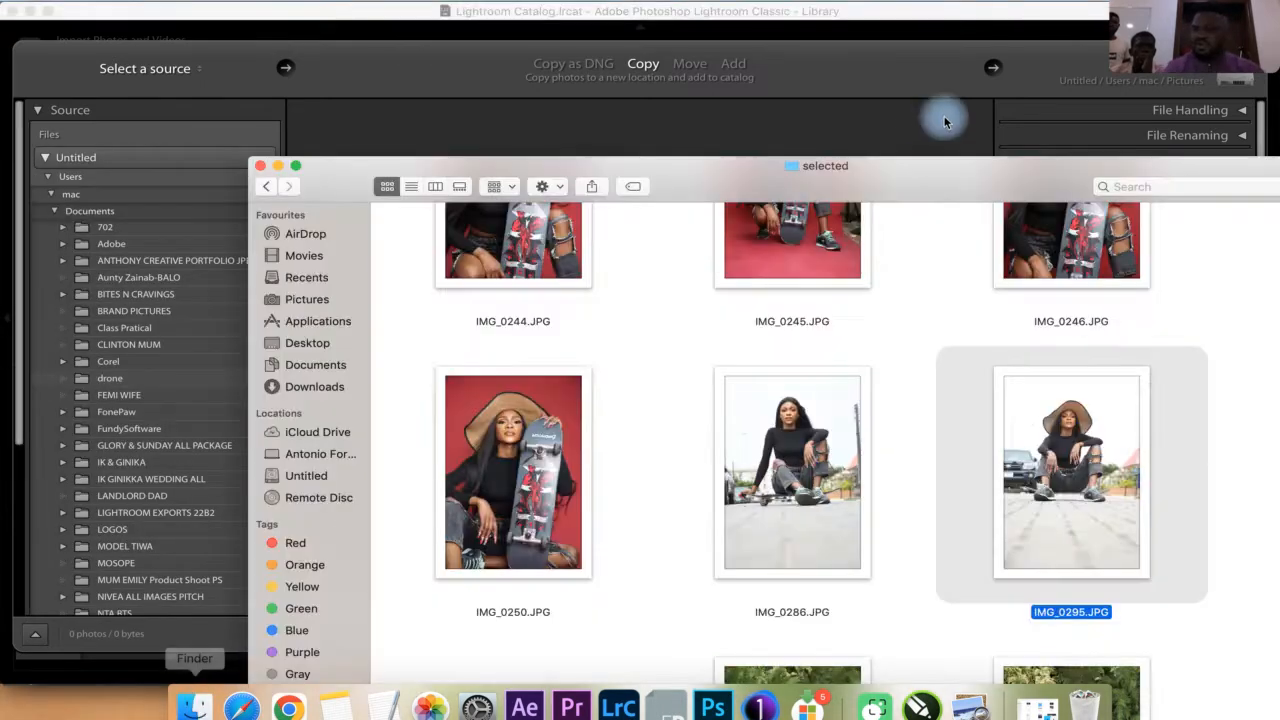
pyautogui.moveTo(933, 166); pyautogui.dragTo(970, 132)
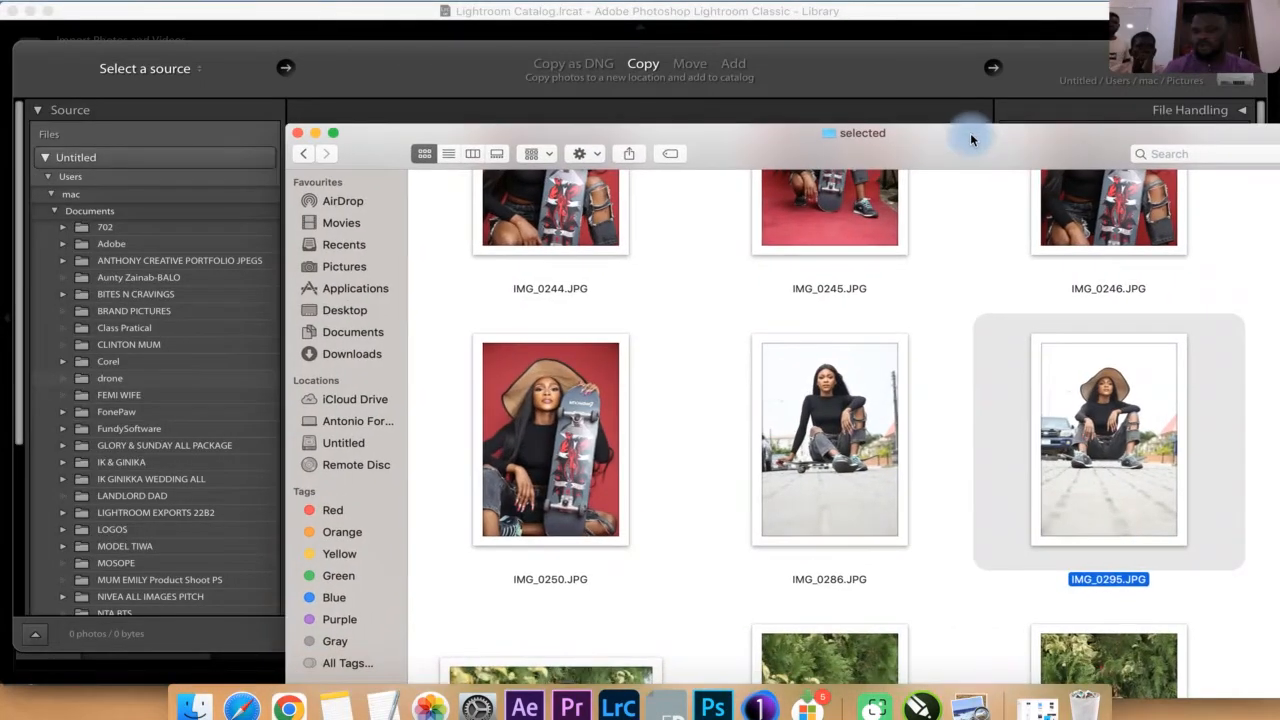
pyautogui.click(303, 153)
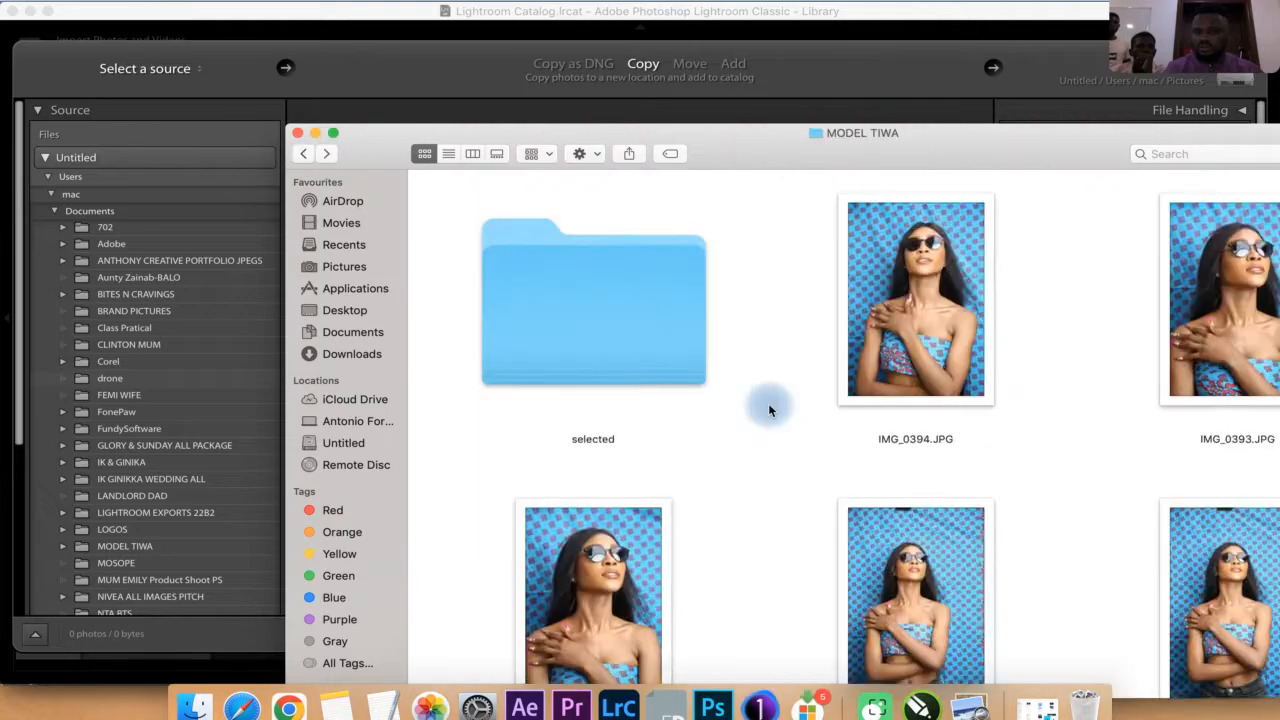
pyautogui.doubleClick(641, 348)
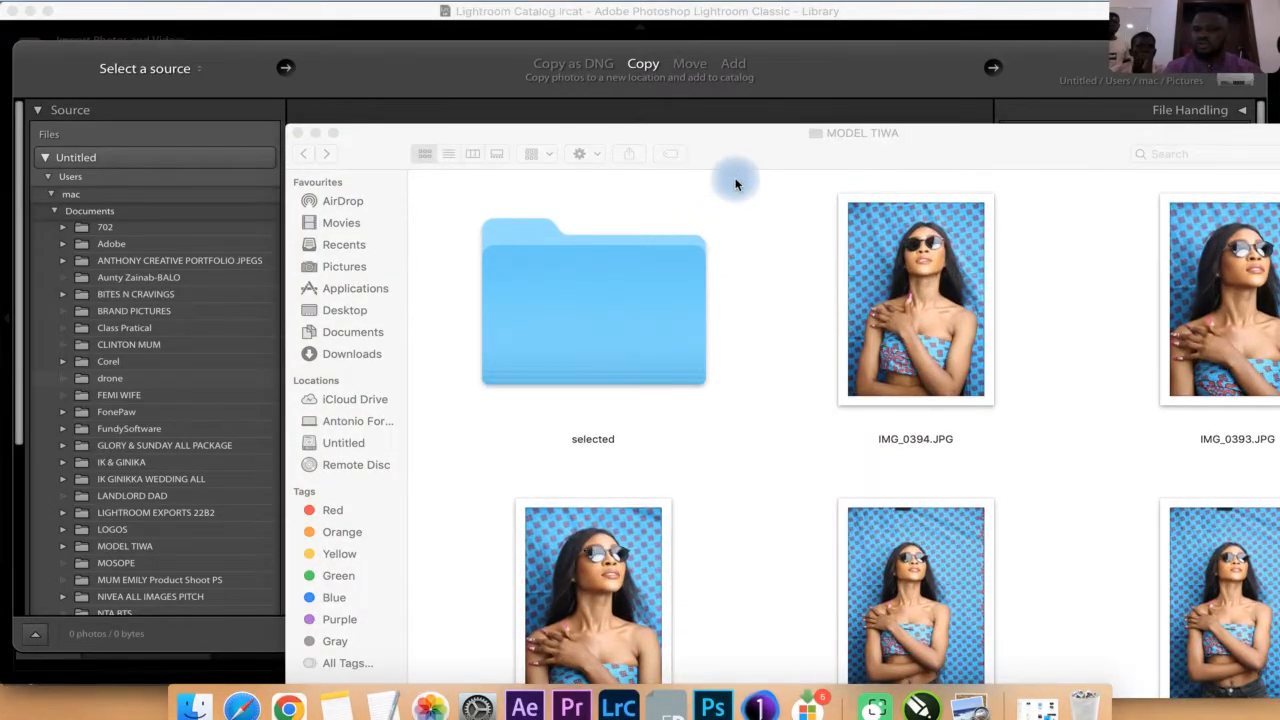
pyautogui.moveTo(751, 140); pyautogui.dragTo(1084, 124)
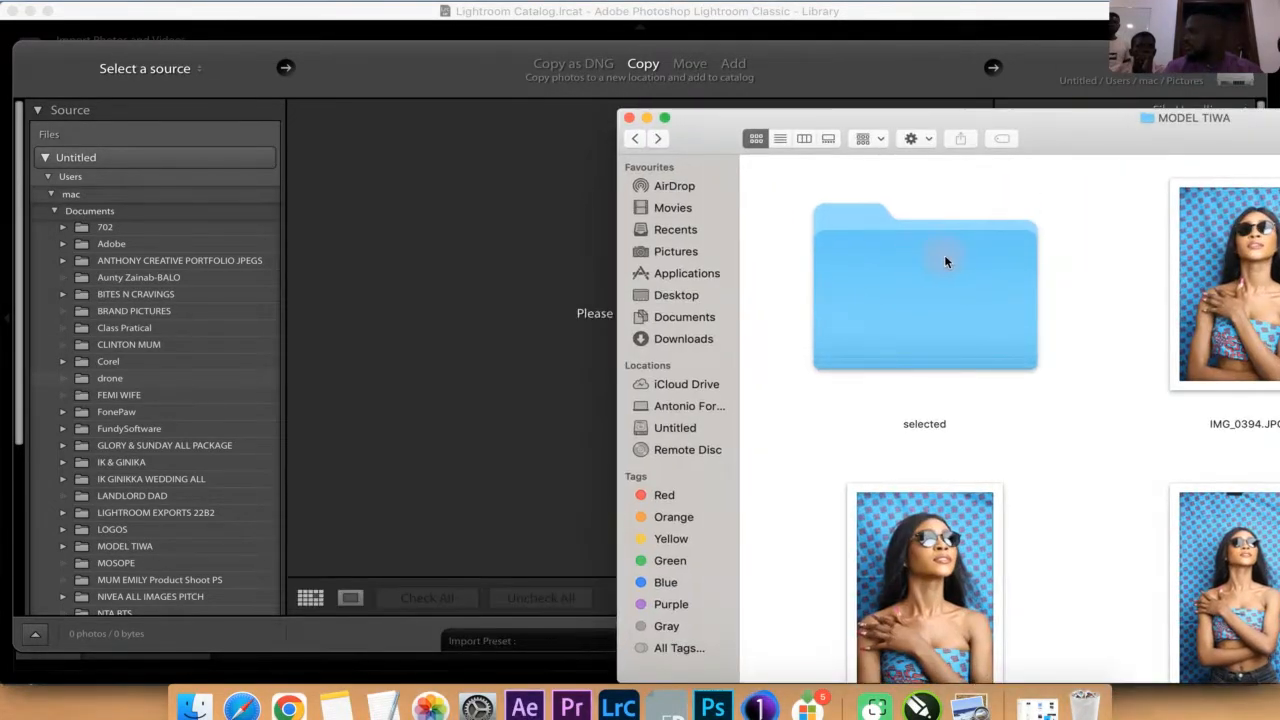
pyautogui.click(914, 276)
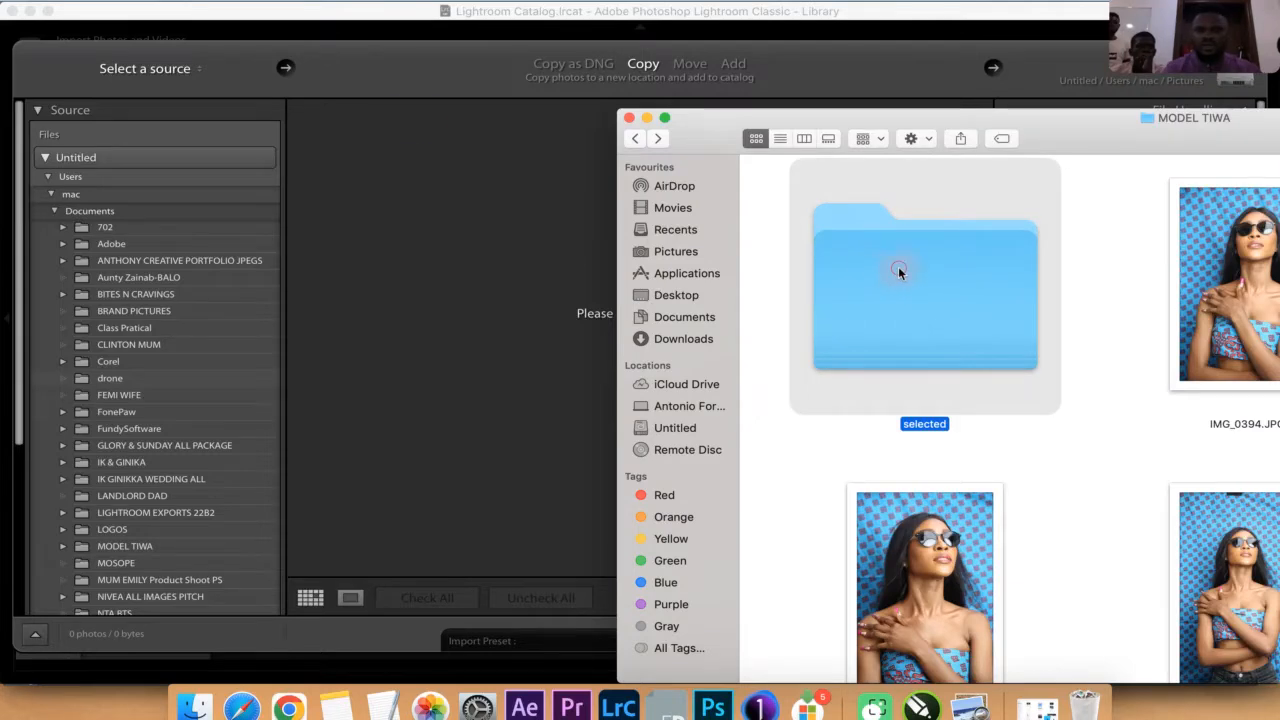
pyautogui.moveTo(898, 268); pyautogui.dragTo(616, 285)
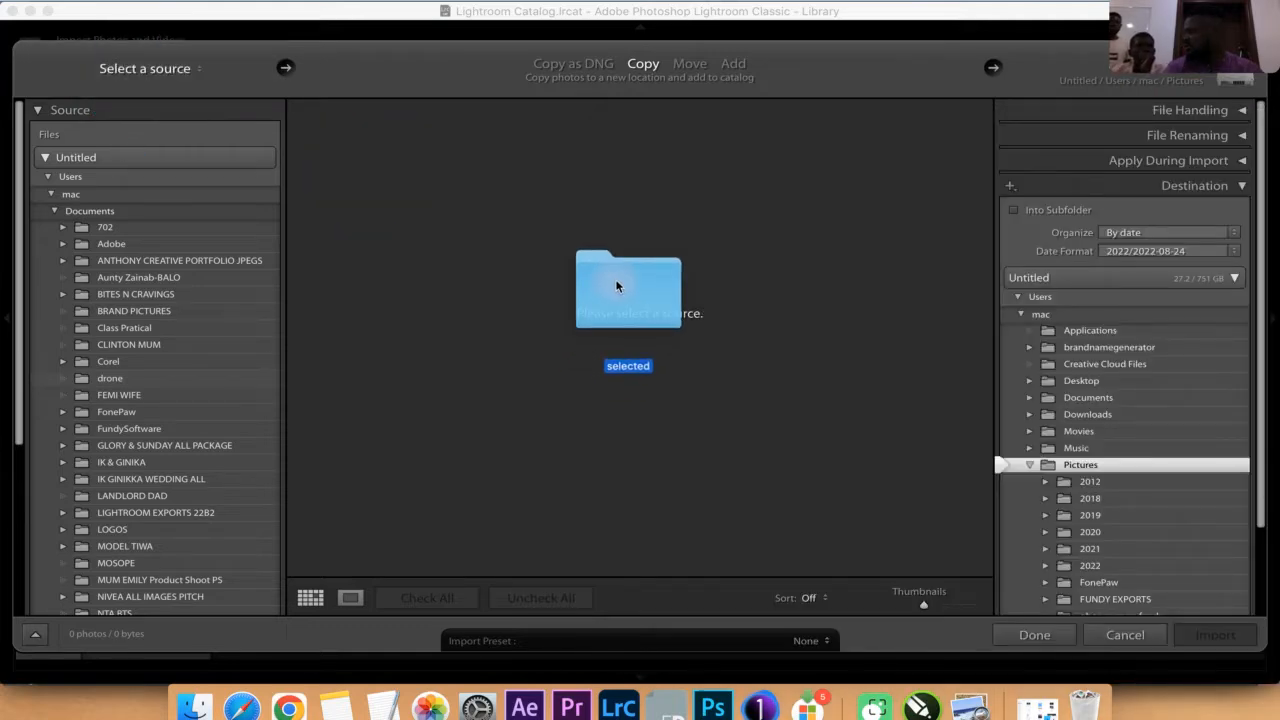
pyautogui.moveTo(616, 286); pyautogui.dragTo(148, 72)
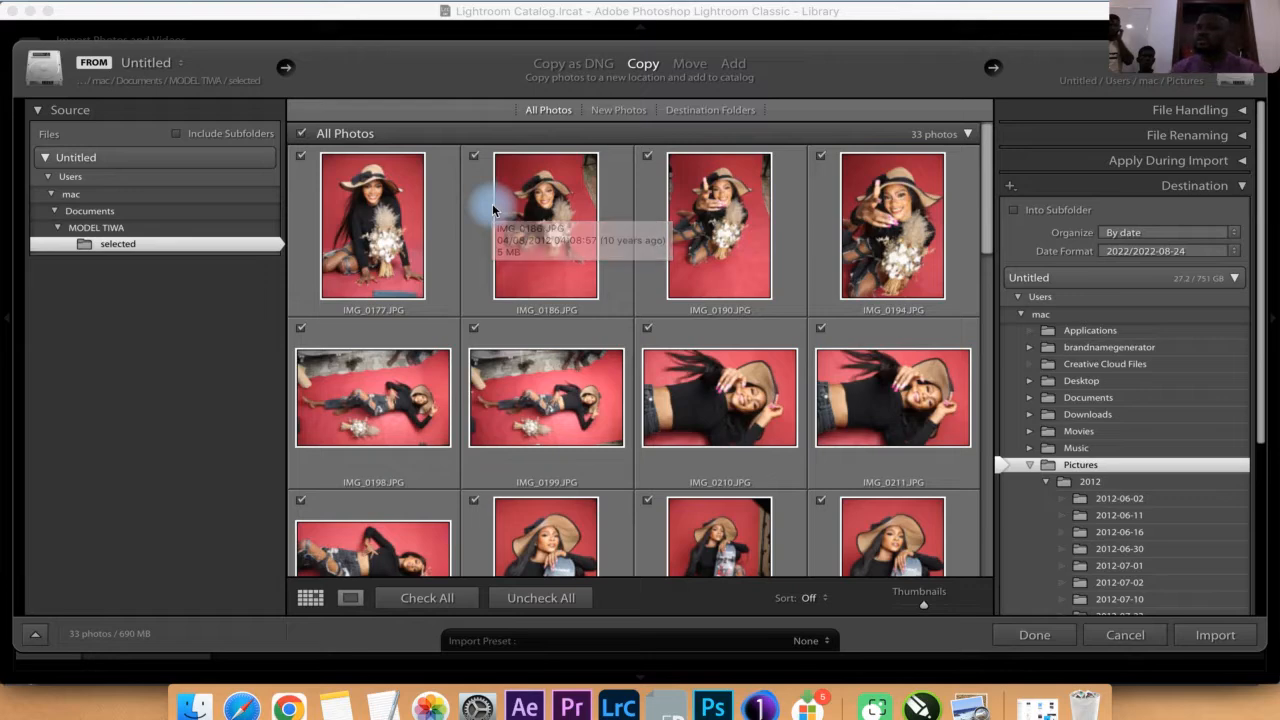
# - Exclude IMG_0194.JPG from the import selection and include it again
pyautogui.click(820, 155)
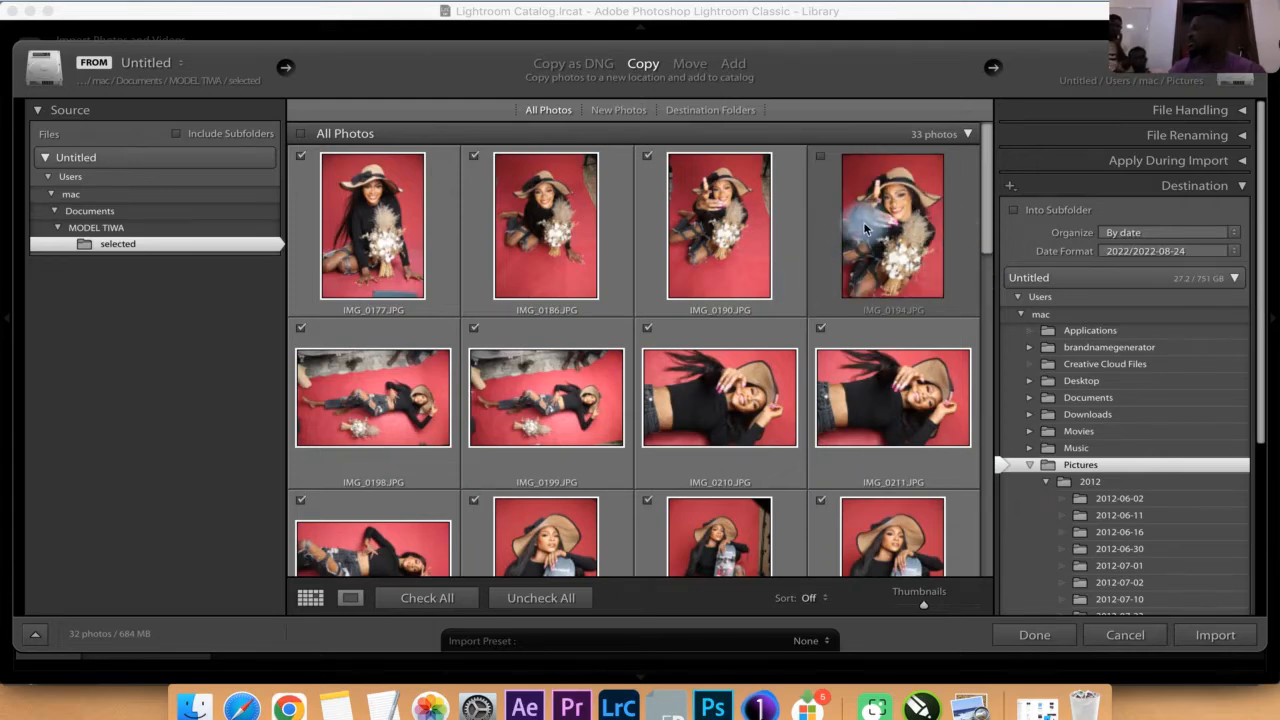
pyautogui.moveTo(865, 228)
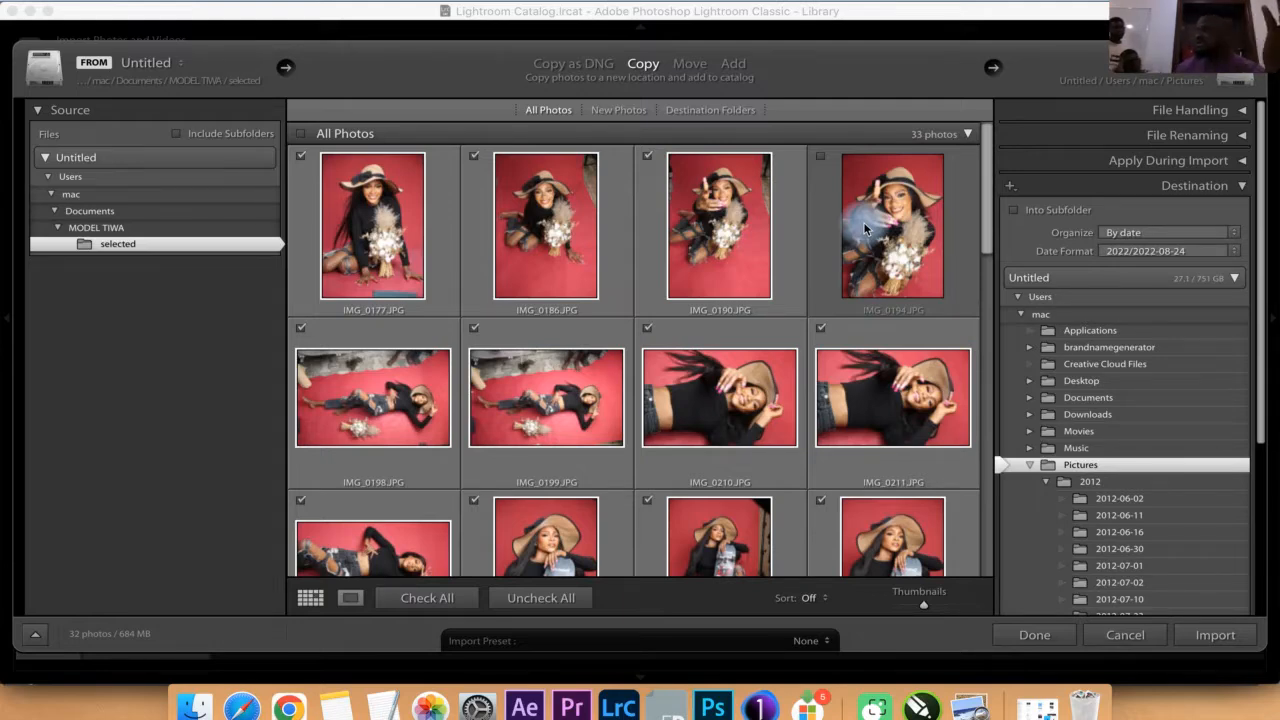
pyautogui.click(820, 156)
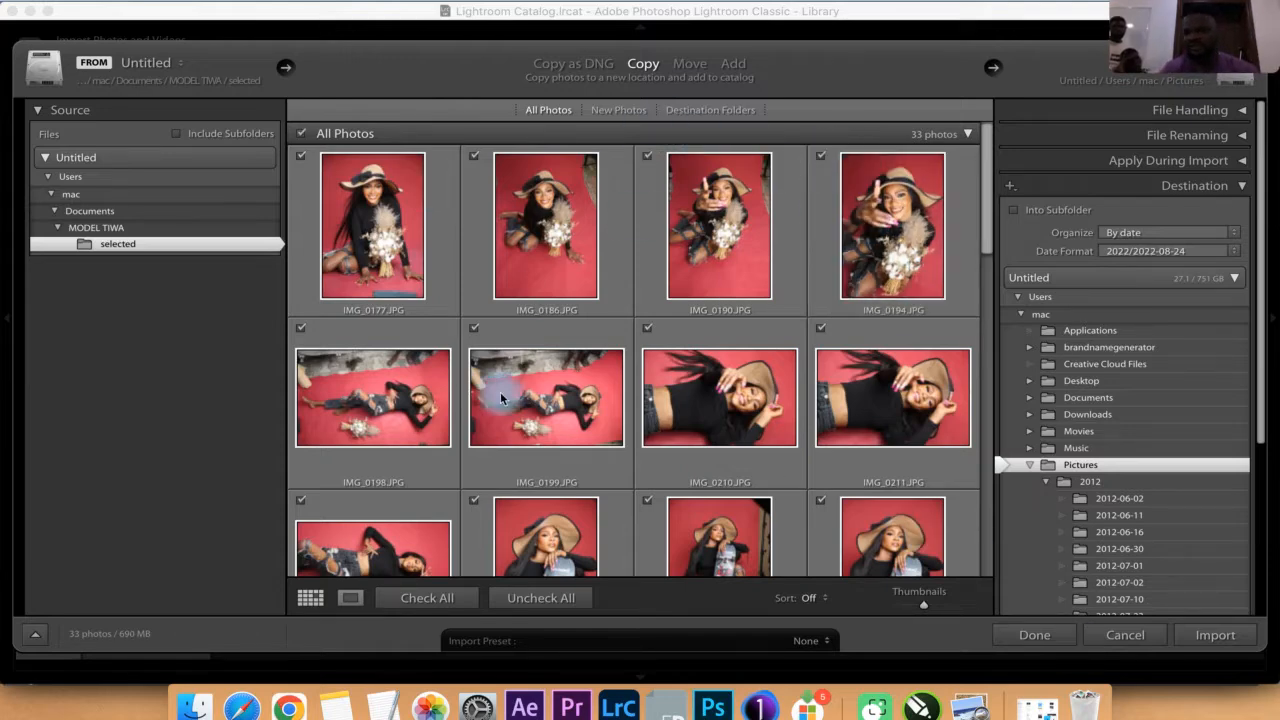
# - Import all the checked photos and open IMG_0295.JPG in the Develop module
pyautogui.click(1214, 635)
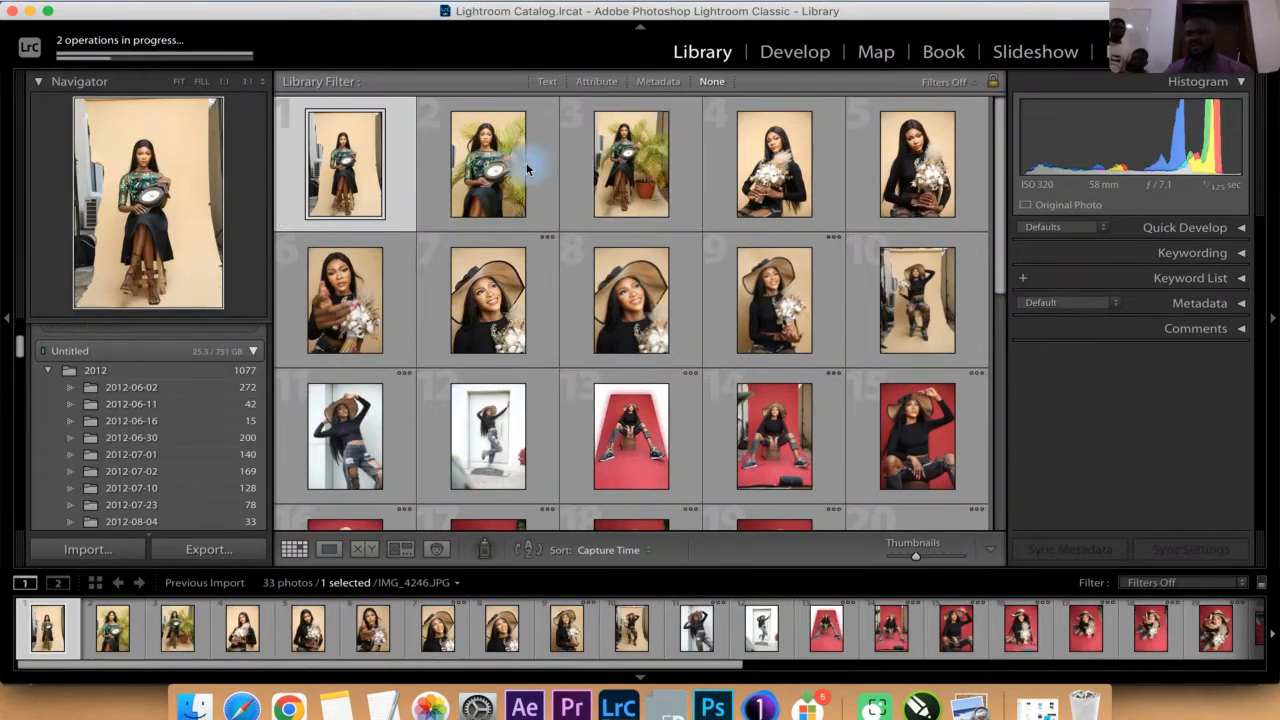
pyautogui.click(808, 54)
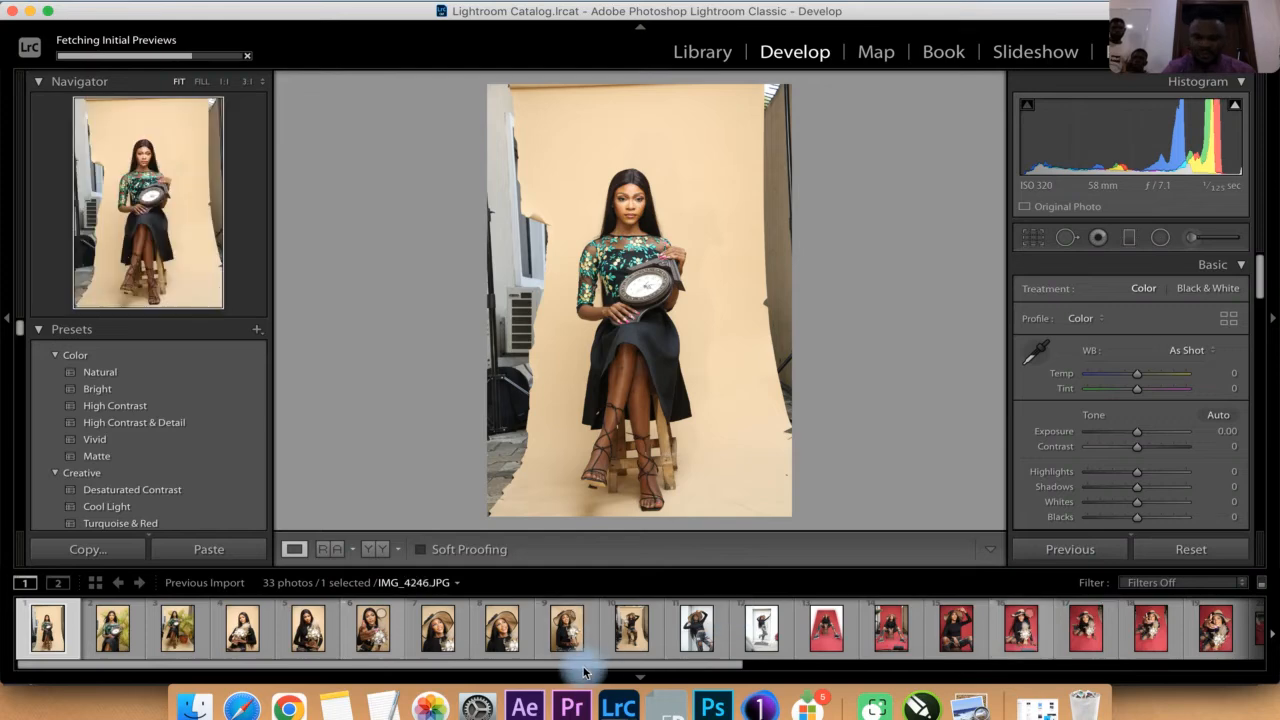
pyautogui.hscroll(5, 745, 663)
pyautogui.moveTo(905, 658); pyautogui.dragTo(1174, 645)
pyautogui.hscroll(2, 1174, 640)
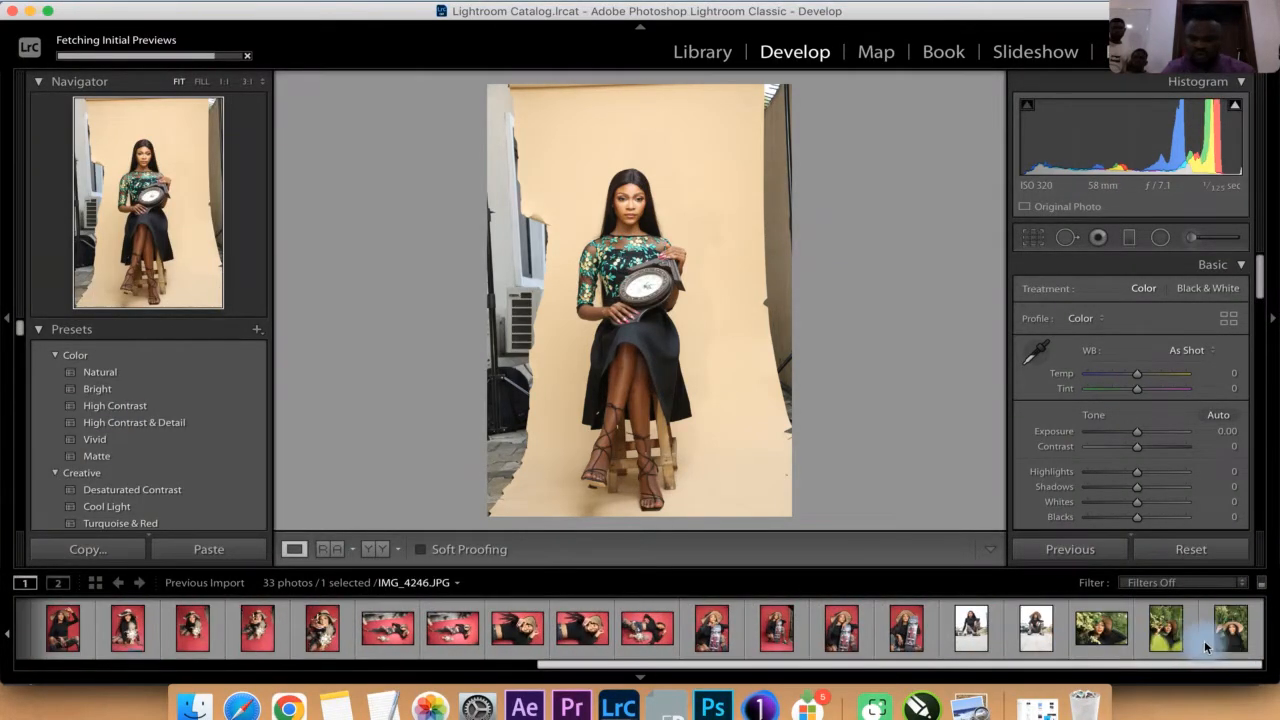
pyautogui.click(1036, 640)
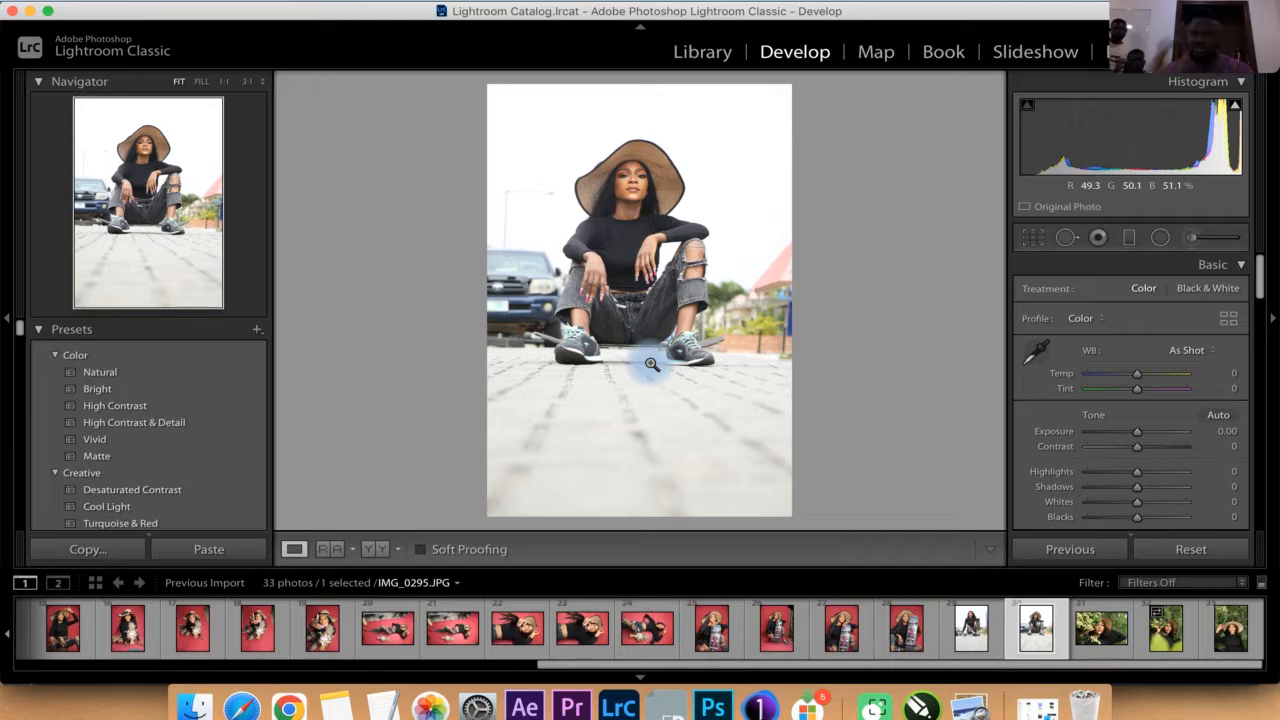
# - Set the photo's Highlights to -53, Whites to -50 and Shadows to +57
pyautogui.click(1110, 472)
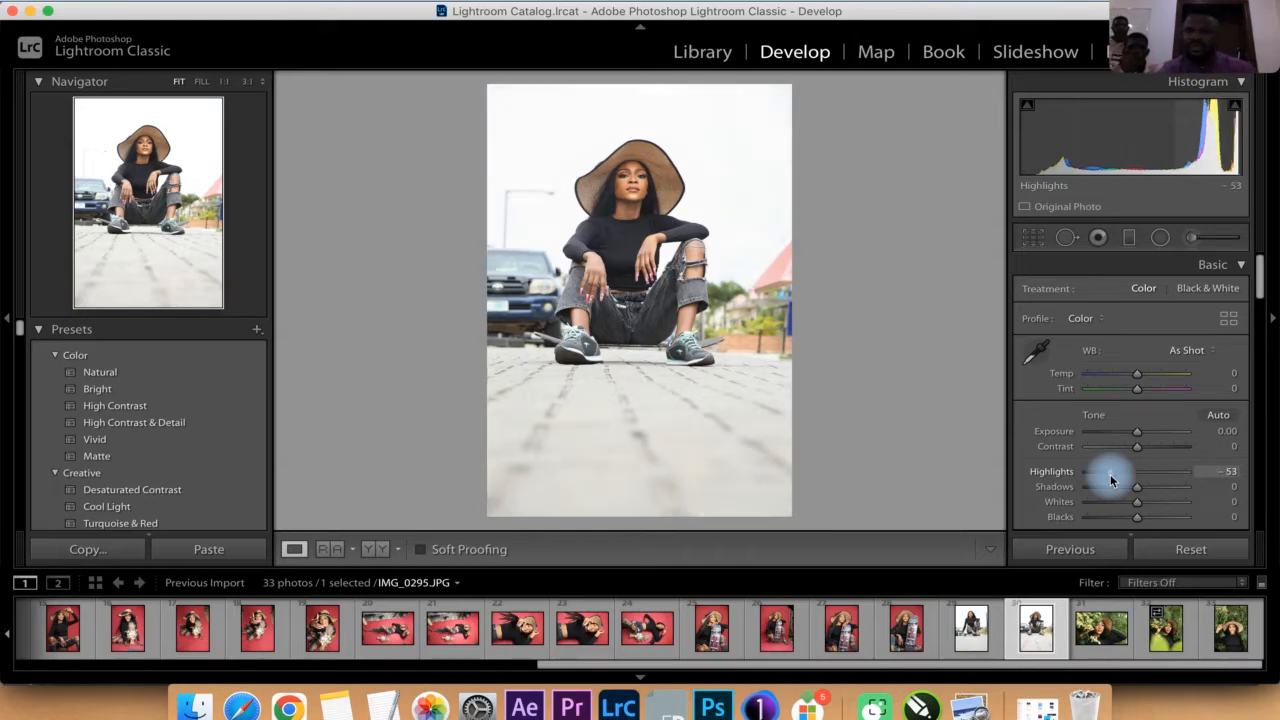
pyautogui.click(1110, 502)
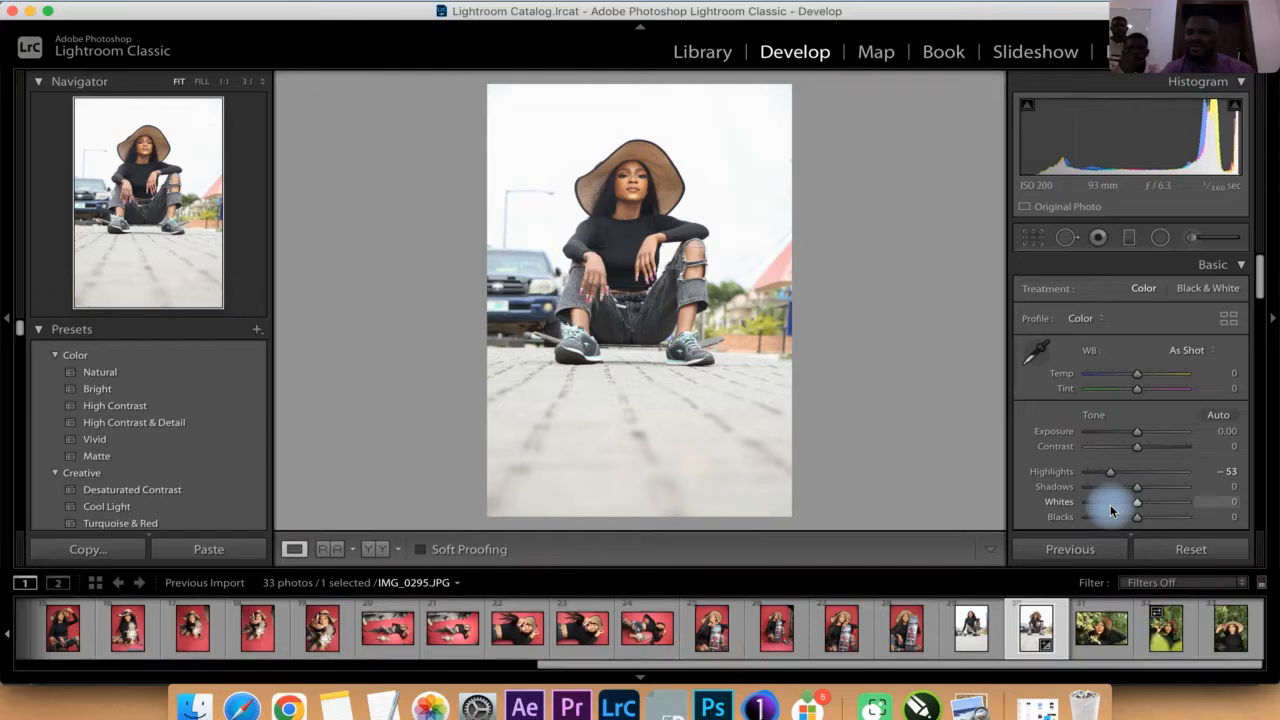
pyautogui.moveTo(1110, 511); pyautogui.dragTo(1113, 511)
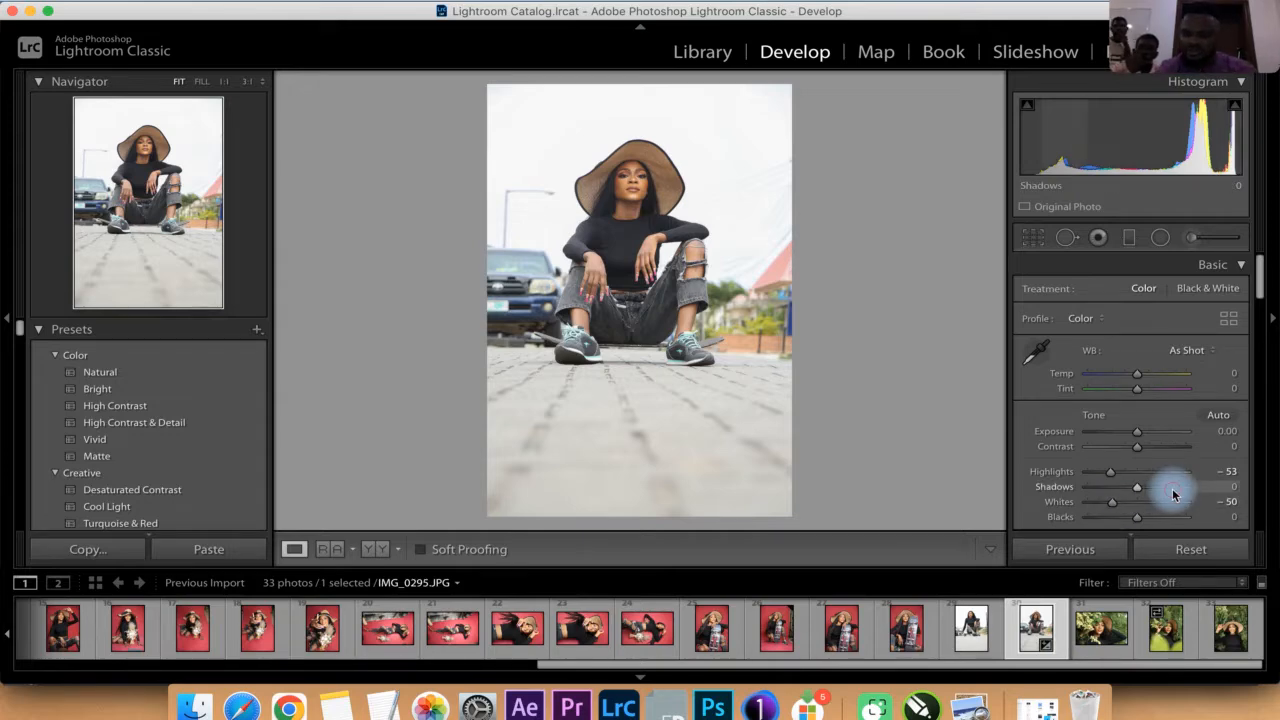
pyautogui.moveTo(1172, 490); pyautogui.dragTo(1165, 489)
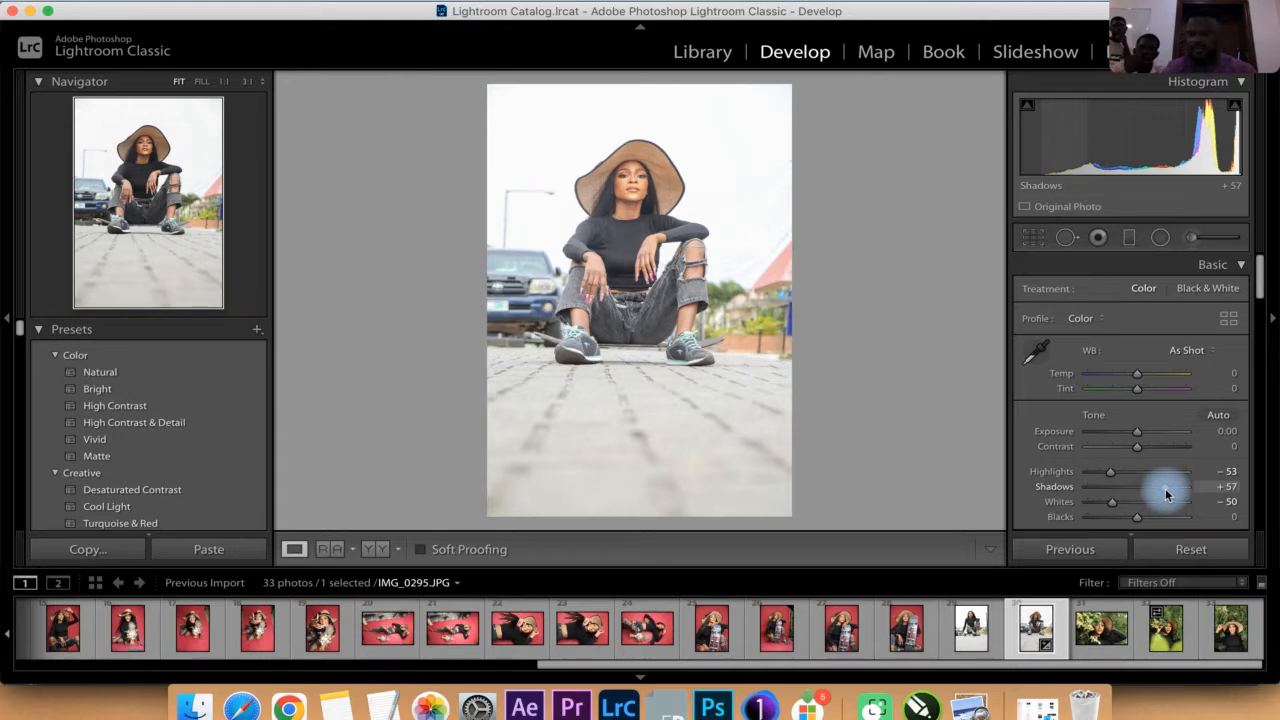
pyautogui.moveTo(1165, 488); pyautogui.dragTo(1165, 488)
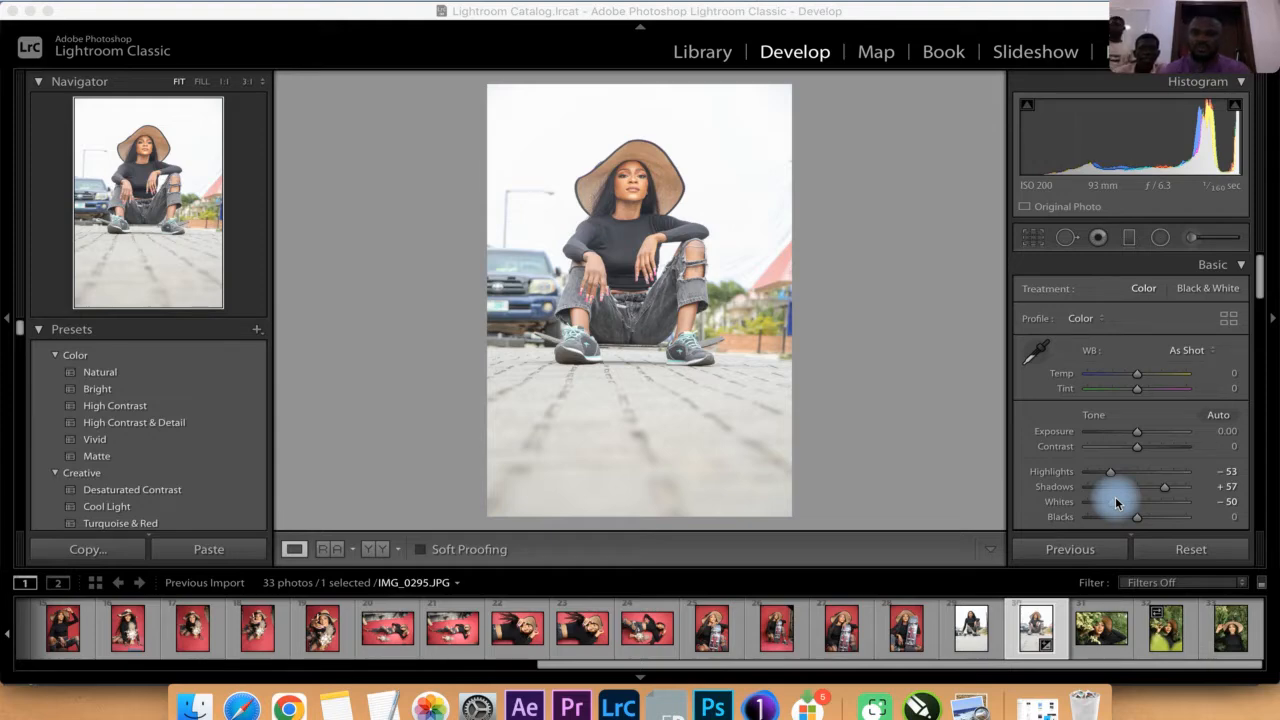
# - Compare the before and after versions of IMG_0295.JPG by toggling between them repeatedly
pyautogui.click(897, 437)
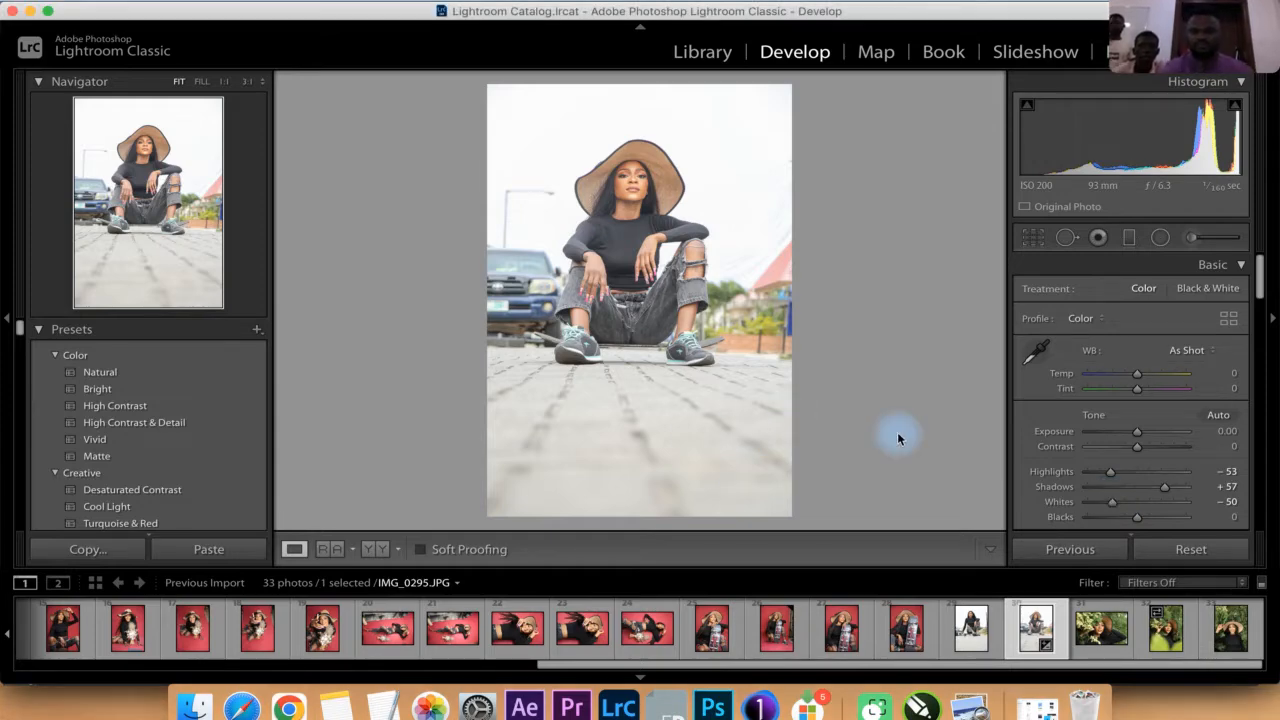
pyautogui.press('\\')
pyautogui.press('\\')
pyautogui.press('\\')
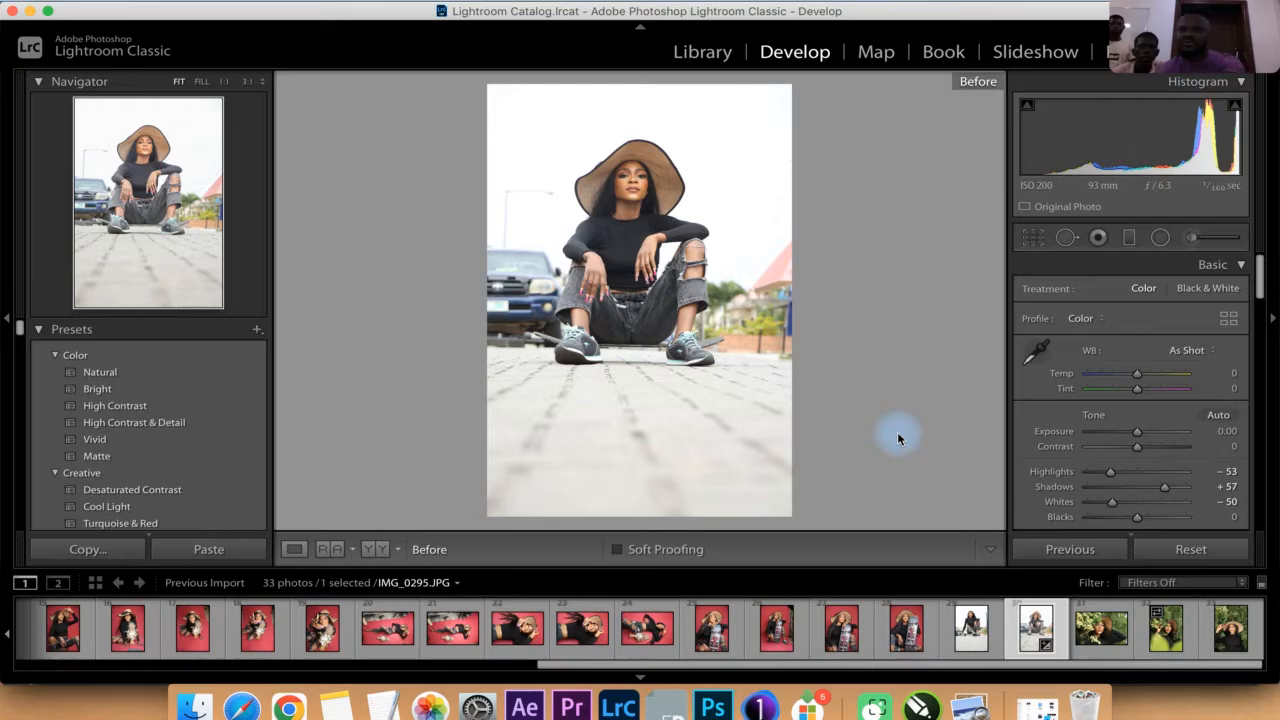
pyautogui.press('\\')
pyautogui.press('\\')
pyautogui.press('\\')
pyautogui.press('\\')
pyautogui.press('\\')
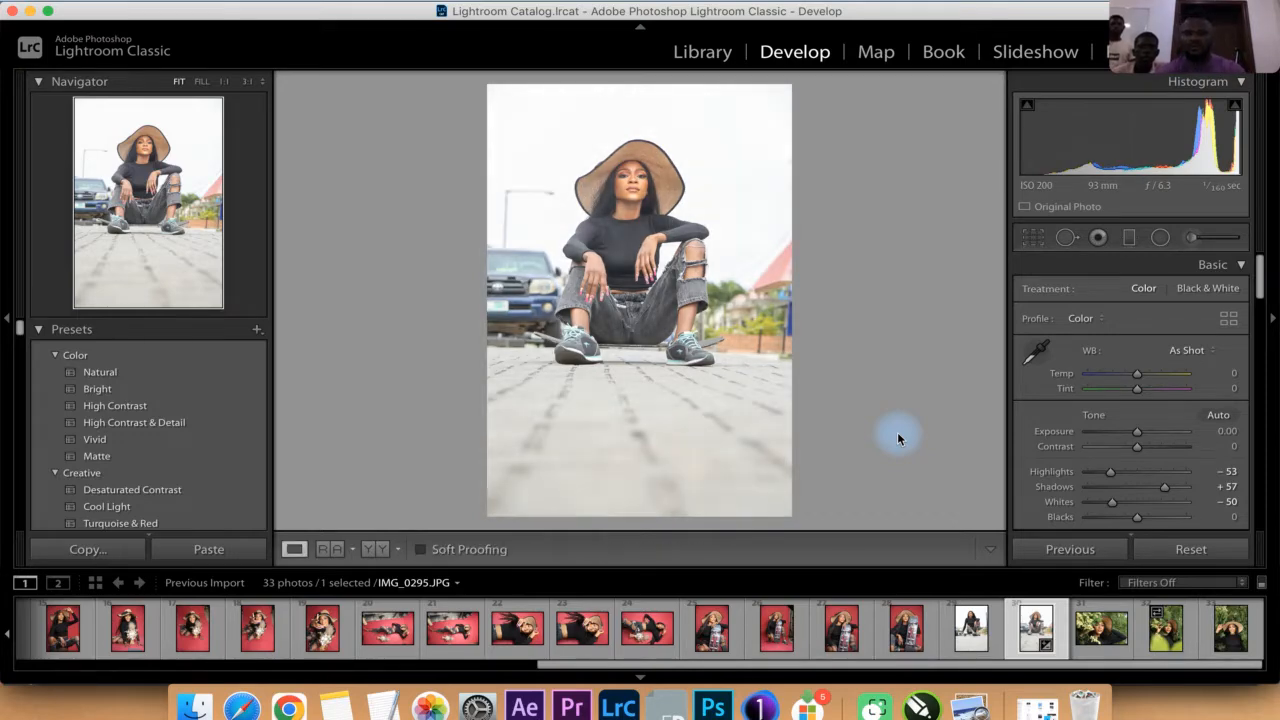
pyautogui.press('\\')
pyautogui.press('\\')
pyautogui.press('\\')
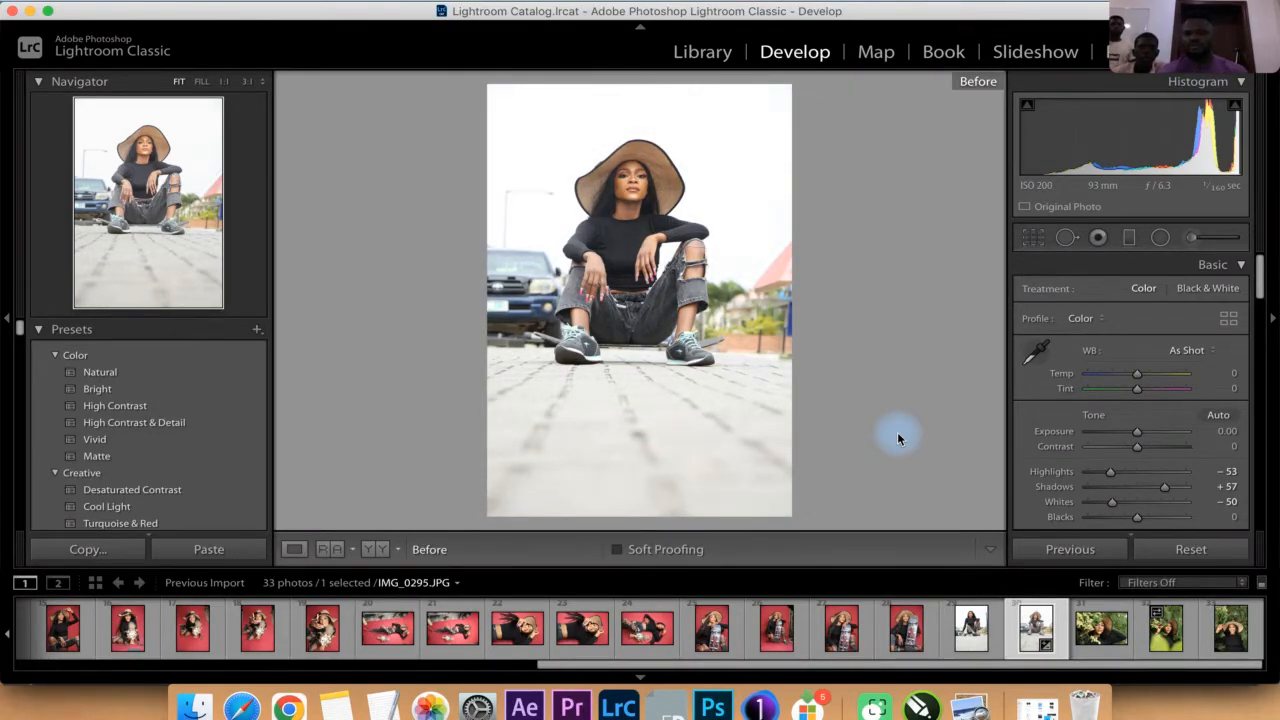
# - Keep switching between the original and edited views to examine the effect of the Highlights, Shadows and Whites corrections
pyautogui.press('\\')
pyautogui.press('\\')
pyautogui.press('\\')
pyautogui.press('\\')
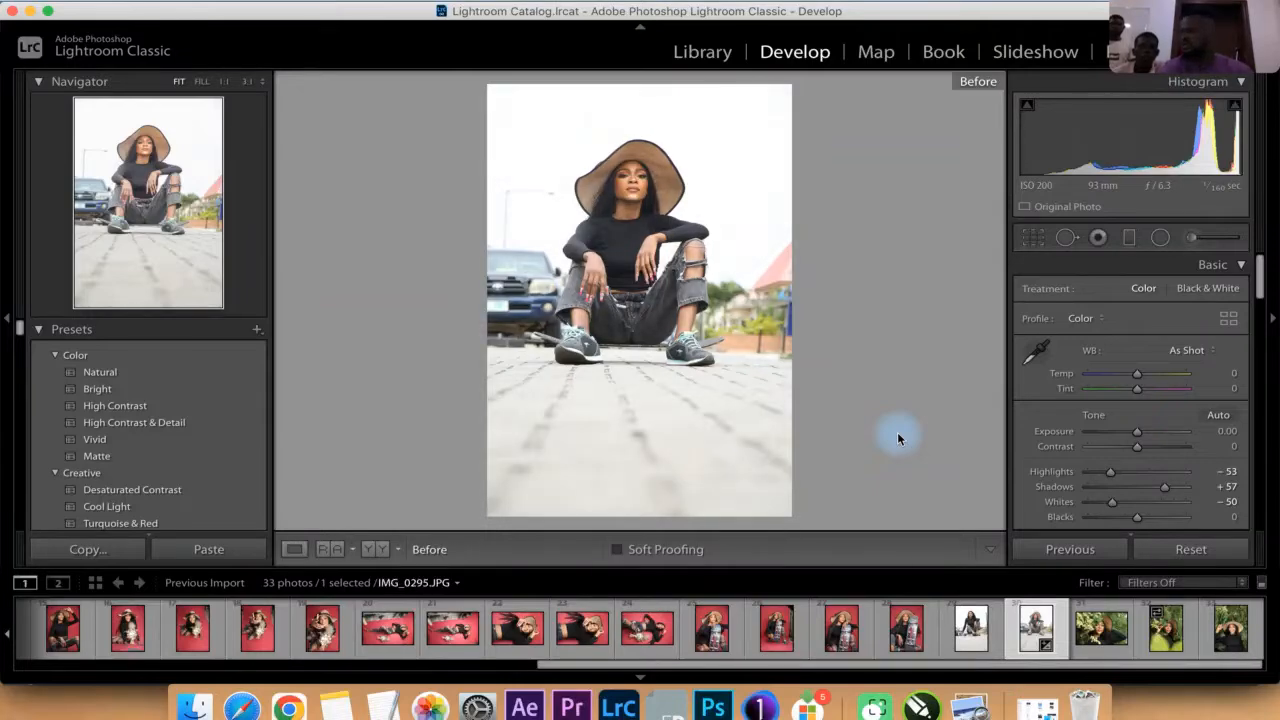
pyautogui.press('\\')
pyautogui.press('\\')
pyautogui.press('\\')
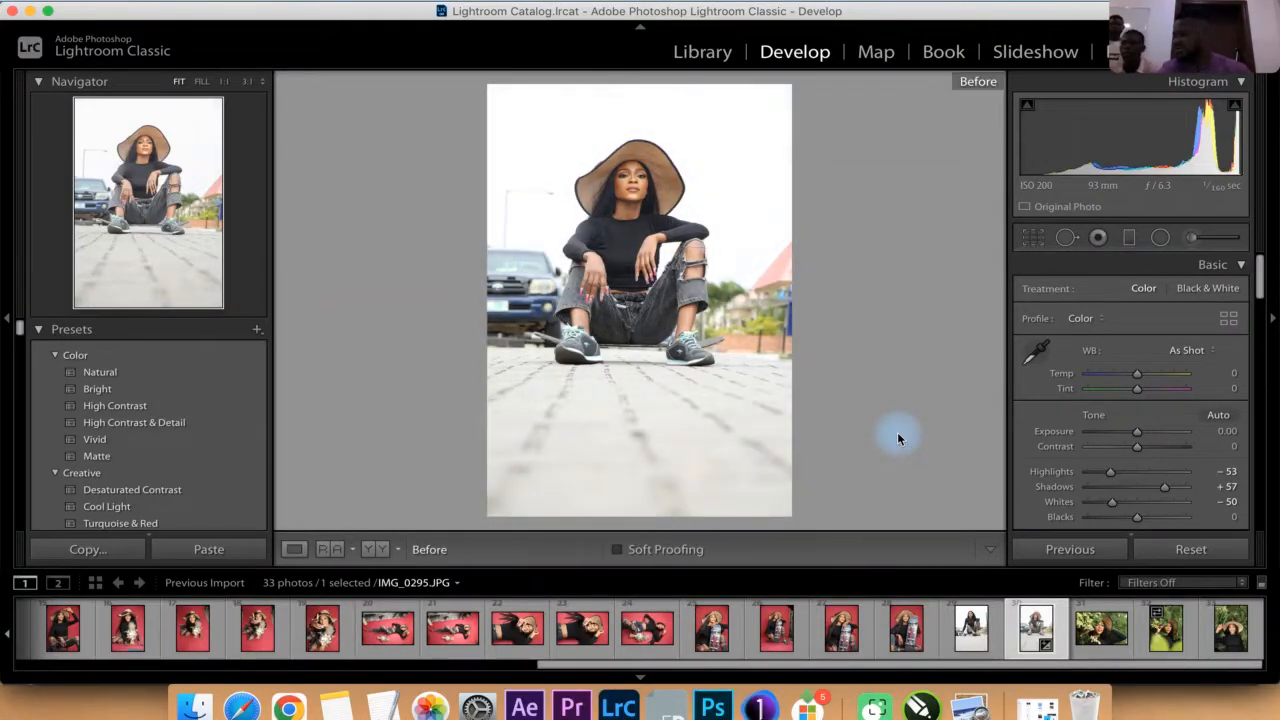
pyautogui.press('\\')
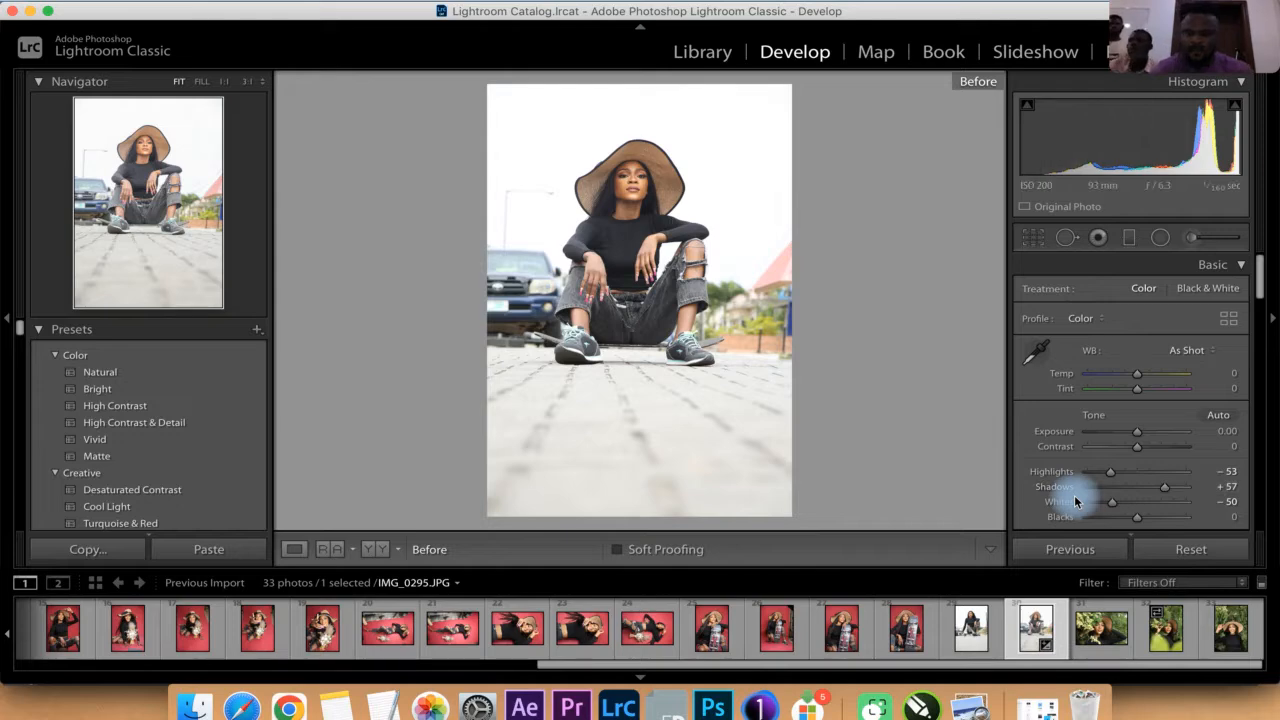
pyautogui.press('\\')
pyautogui.press('\\')
pyautogui.press('\\')
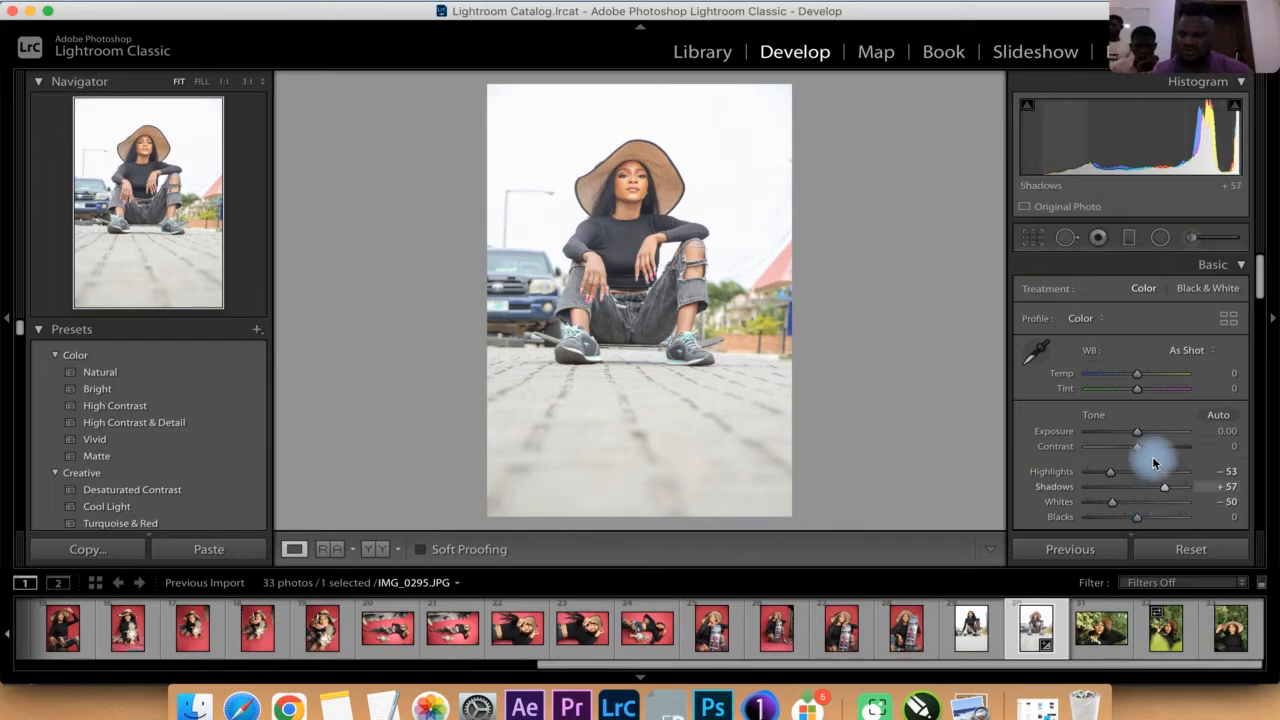
# - Set Contrast to +53, and set the HSL saturation of Blue to +81 and Green to +63
pyautogui.moveTo(1153, 459); pyautogui.dragTo(1163, 455)
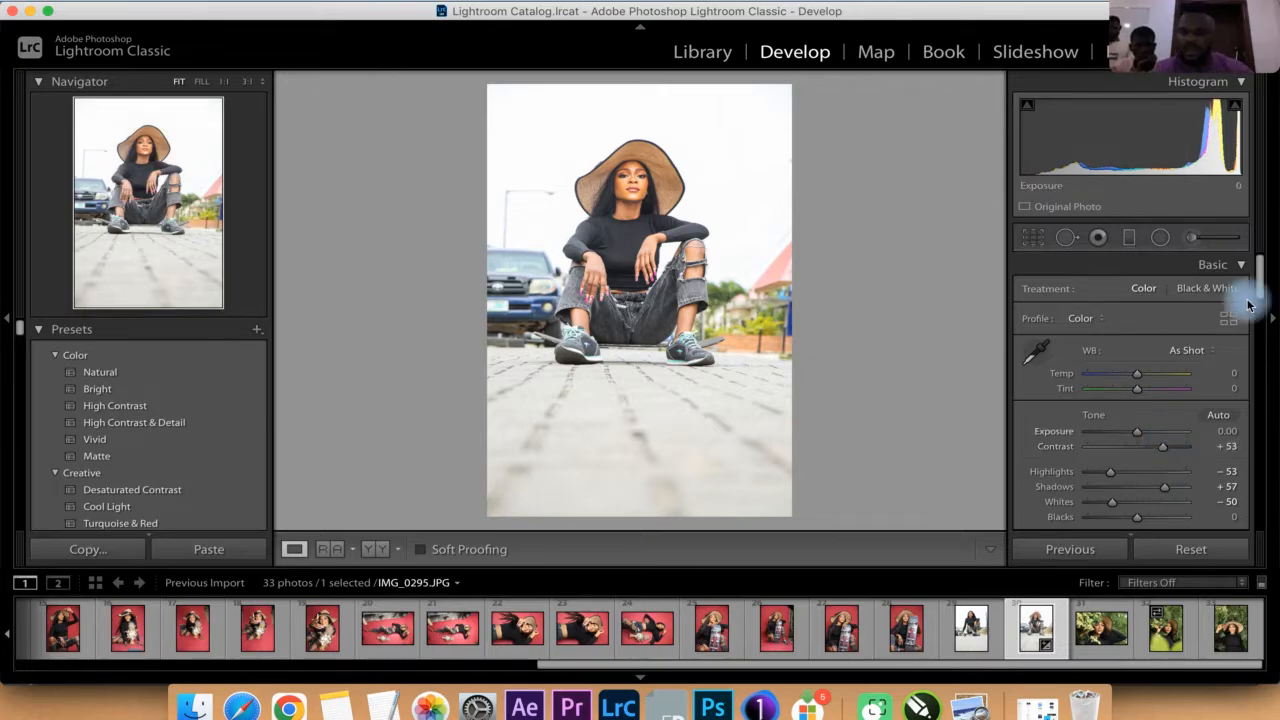
pyautogui.moveTo(1260, 288); pyautogui.dragTo(1262, 304)
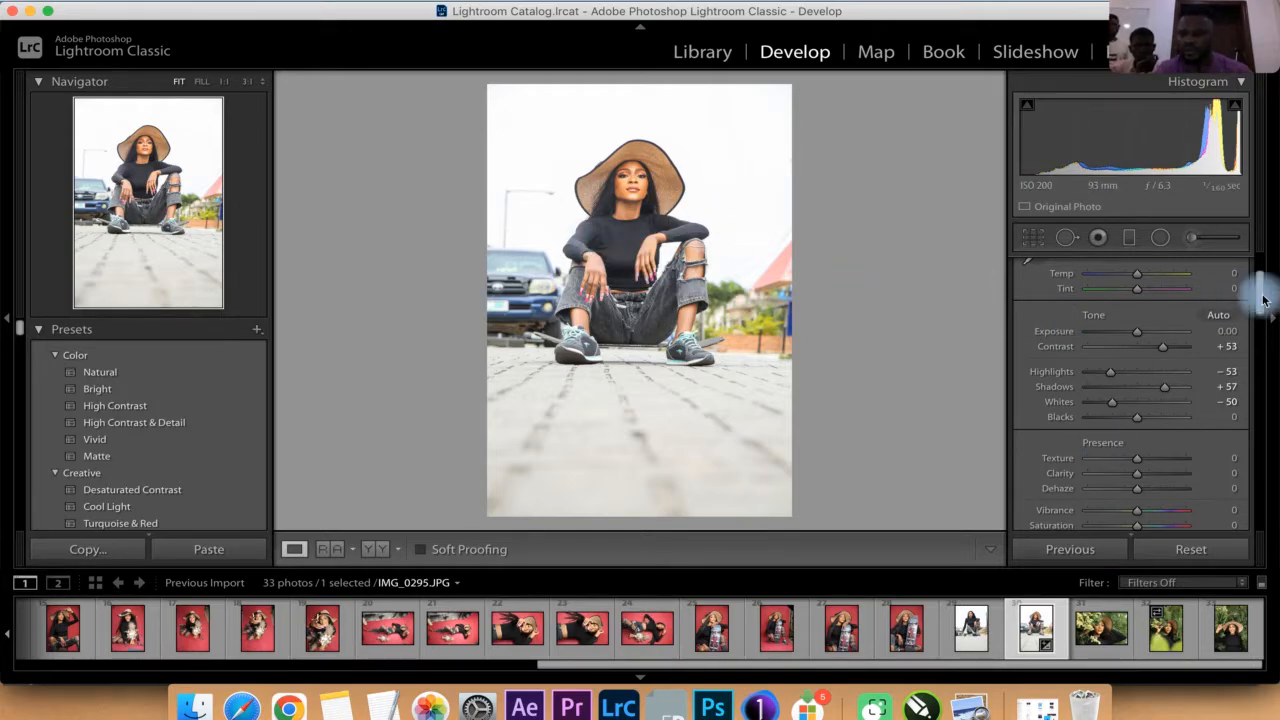
pyautogui.moveTo(1263, 296); pyautogui.dragTo(1259, 378)
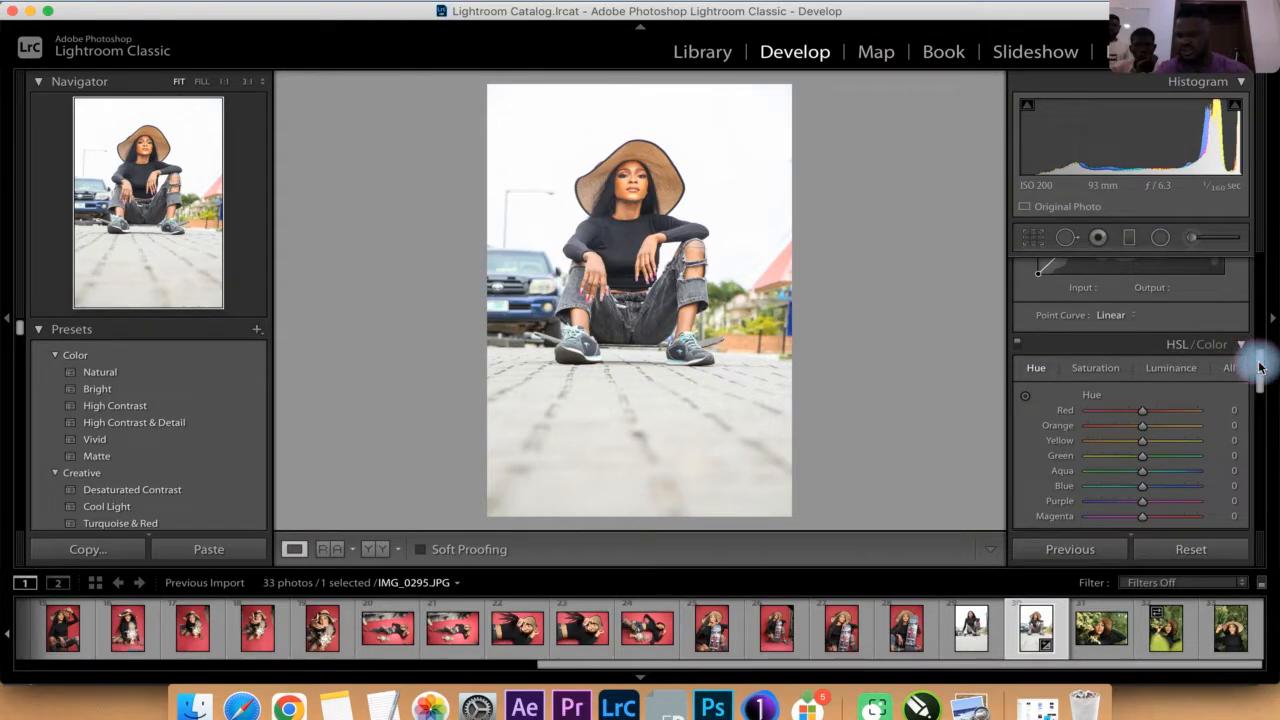
pyautogui.scroll(-3, 1258, 368)
pyautogui.click(1097, 294)
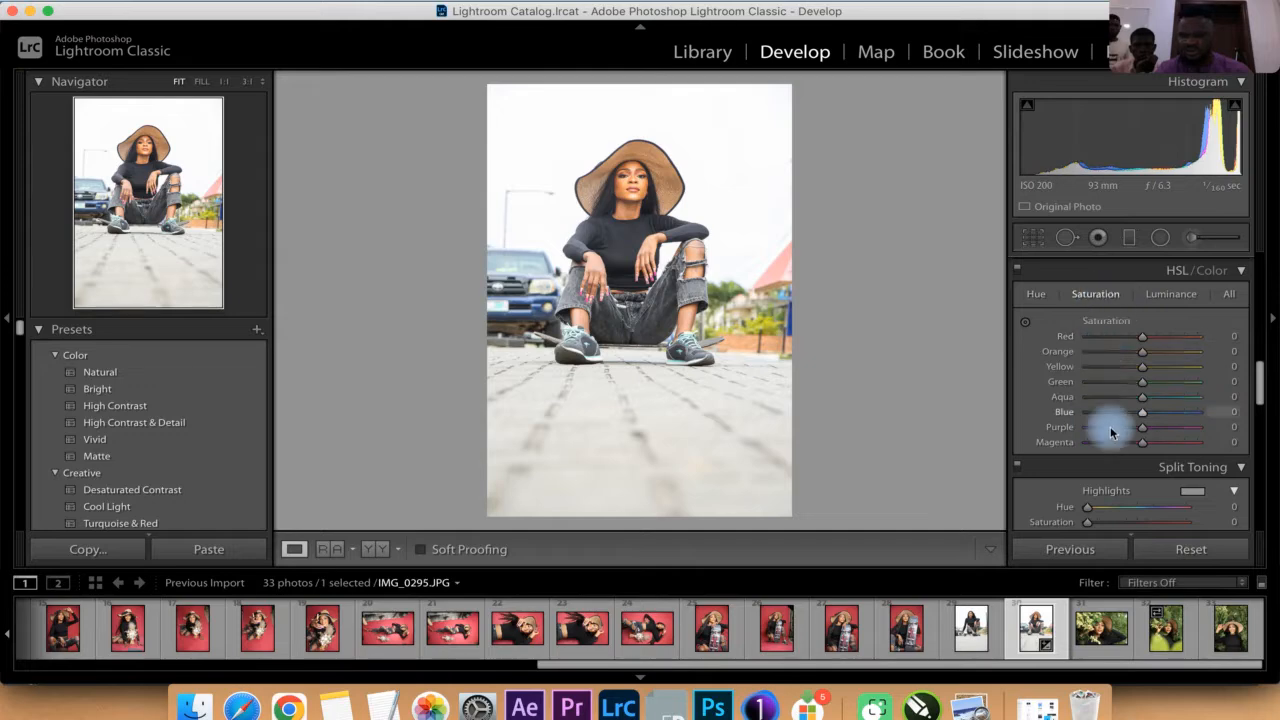
pyautogui.click(1187, 413)
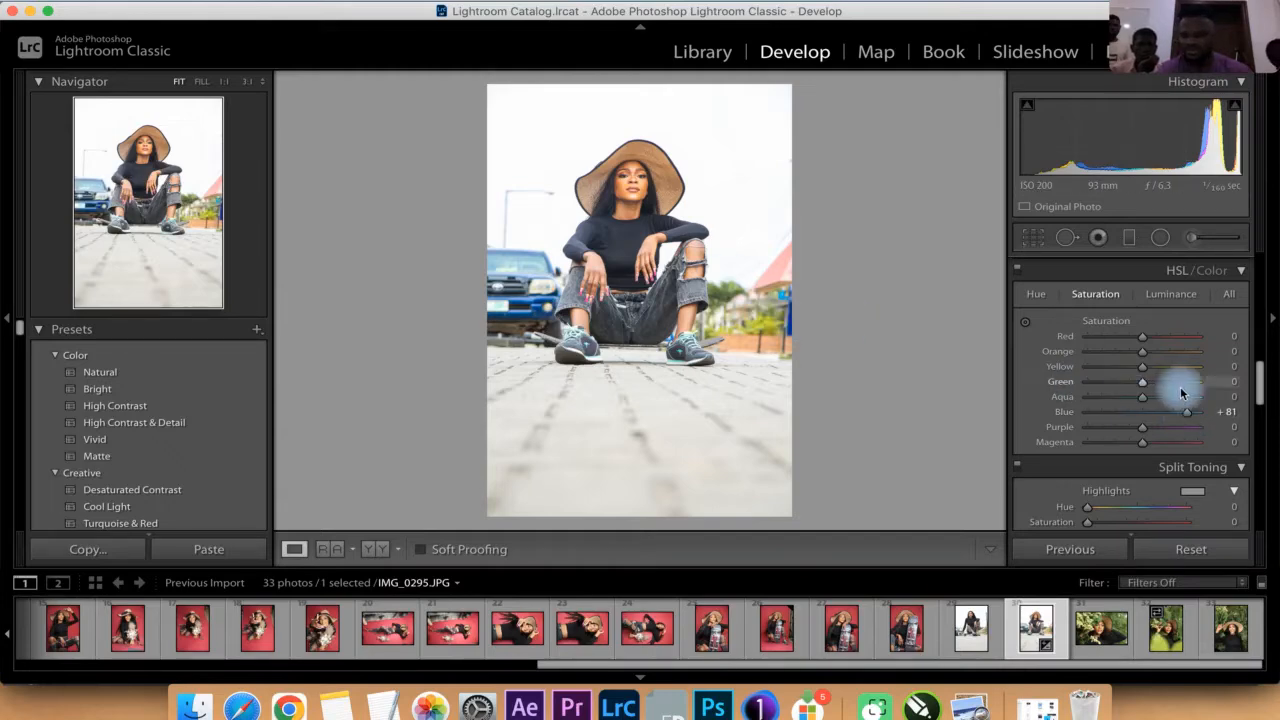
pyautogui.click(1179, 384)
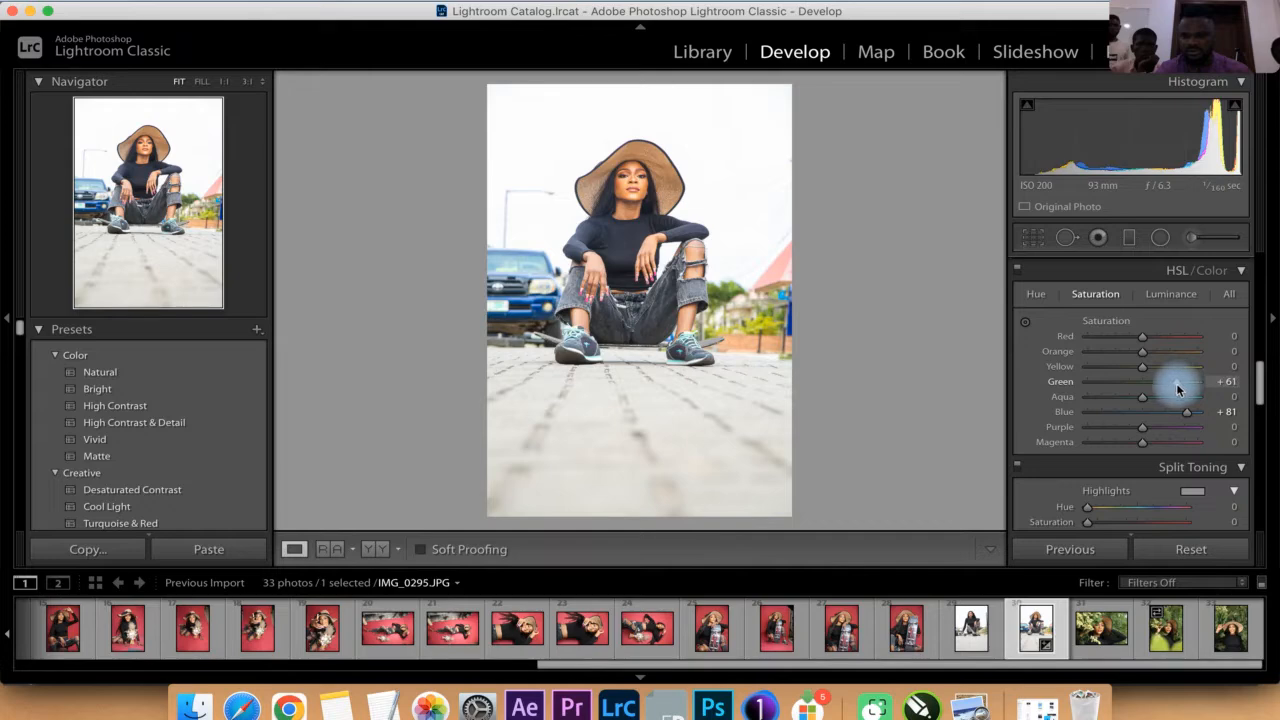
# - Try the HSL saturation of Yellow at +100 and Orange at -100, and reset both to 0
pyautogui.click(1177, 369)
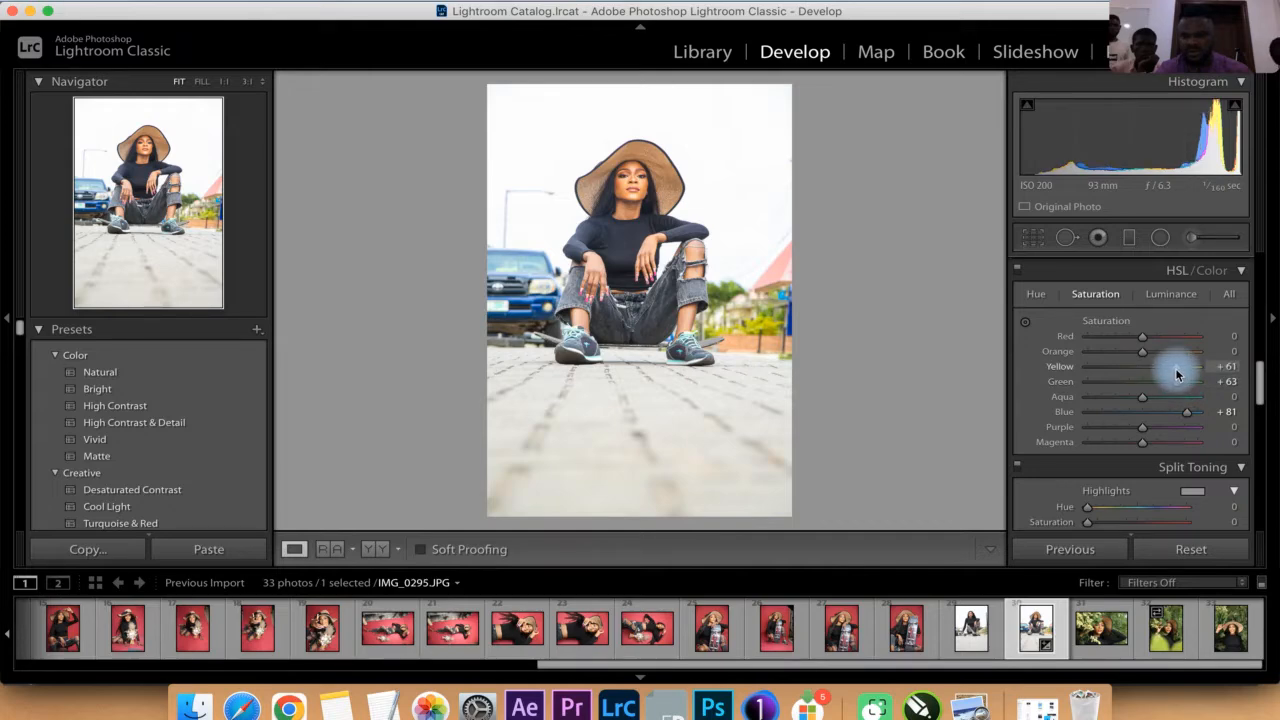
pyautogui.moveTo(1177, 374); pyautogui.dragTo(1026, 366)
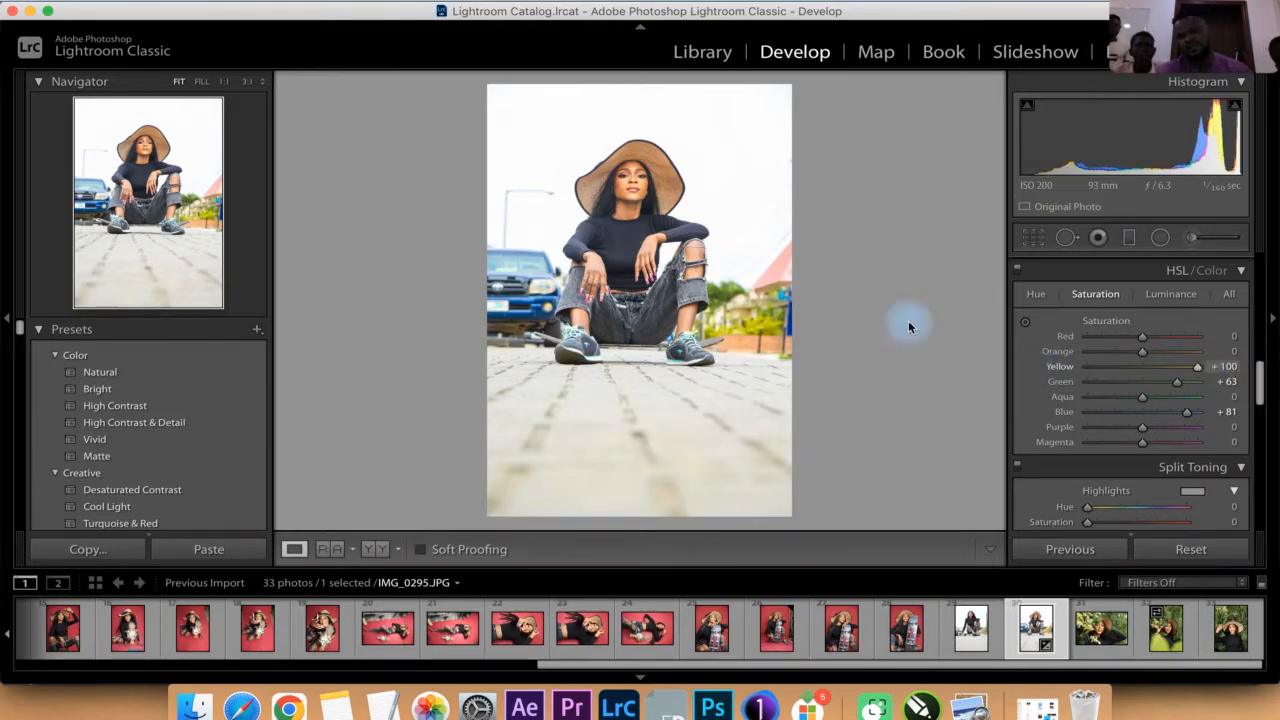
pyautogui.click(1137, 352)
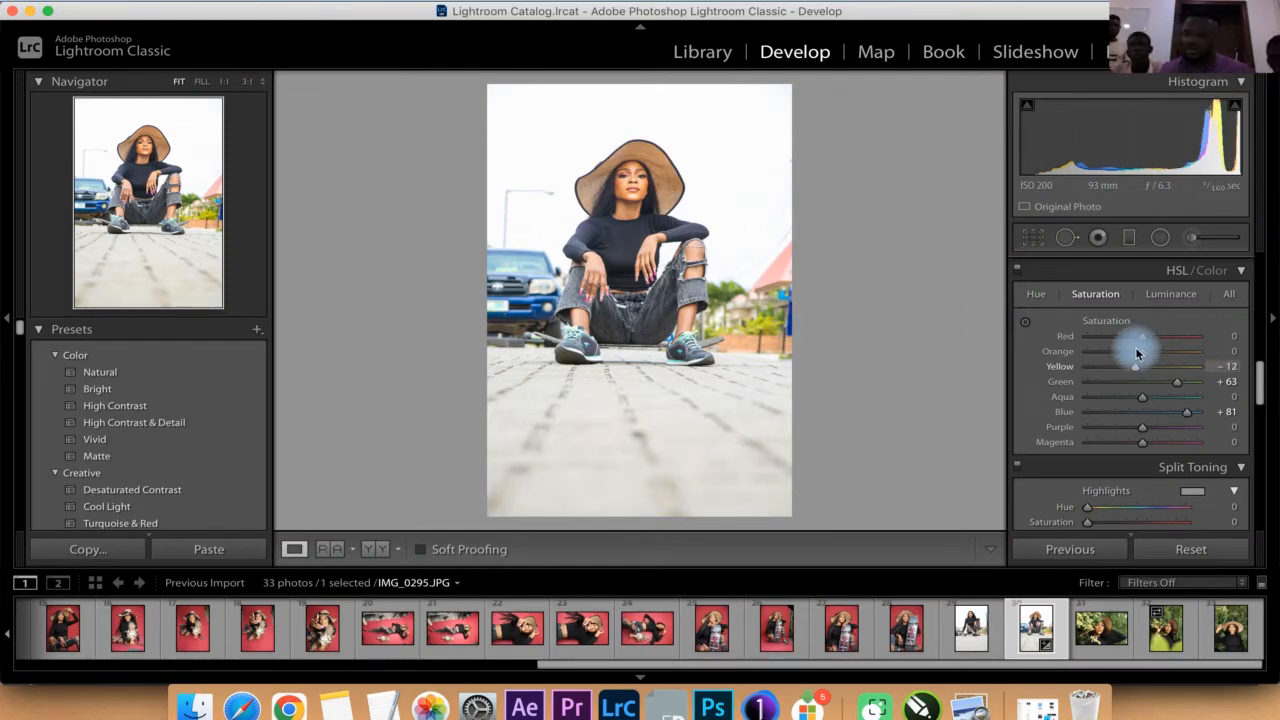
pyautogui.moveTo(1135, 371); pyautogui.dragTo(904, 365)
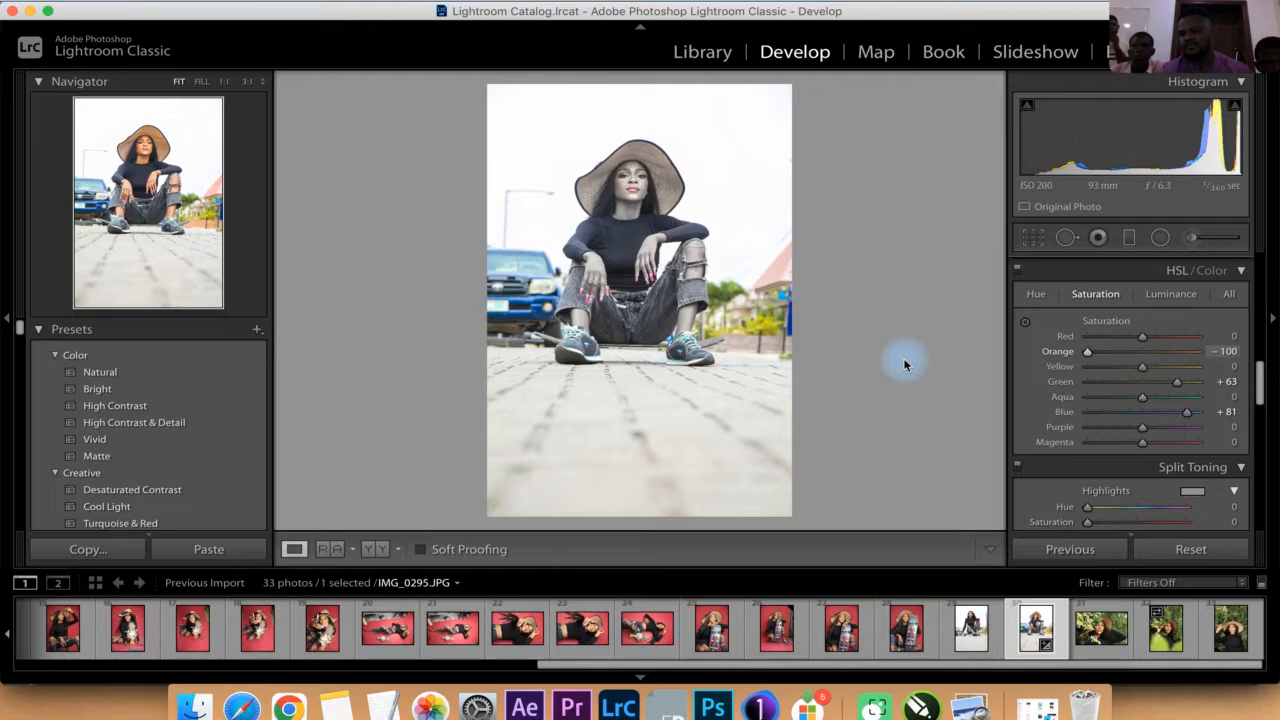
pyautogui.doubleClick(1089, 352)
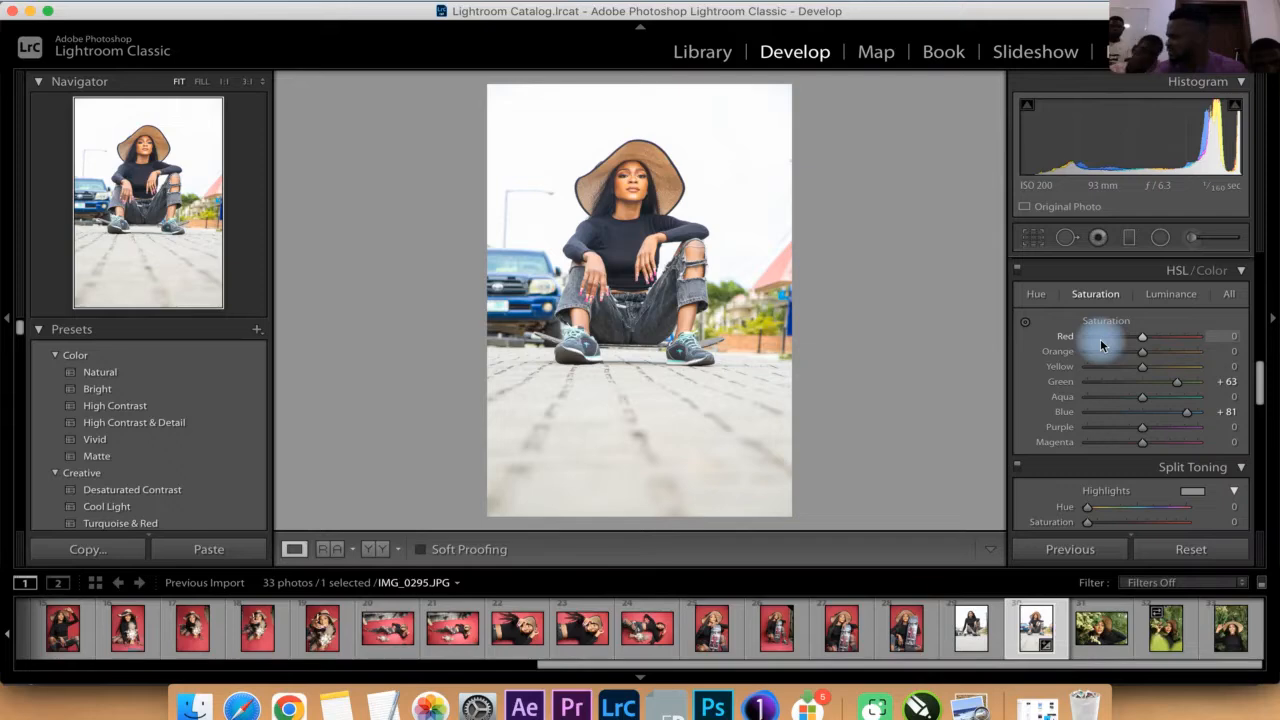
# - Try the HSL hue of Yellow at -100, reset it, and try the Green hue at -100
pyautogui.click(1036, 296)
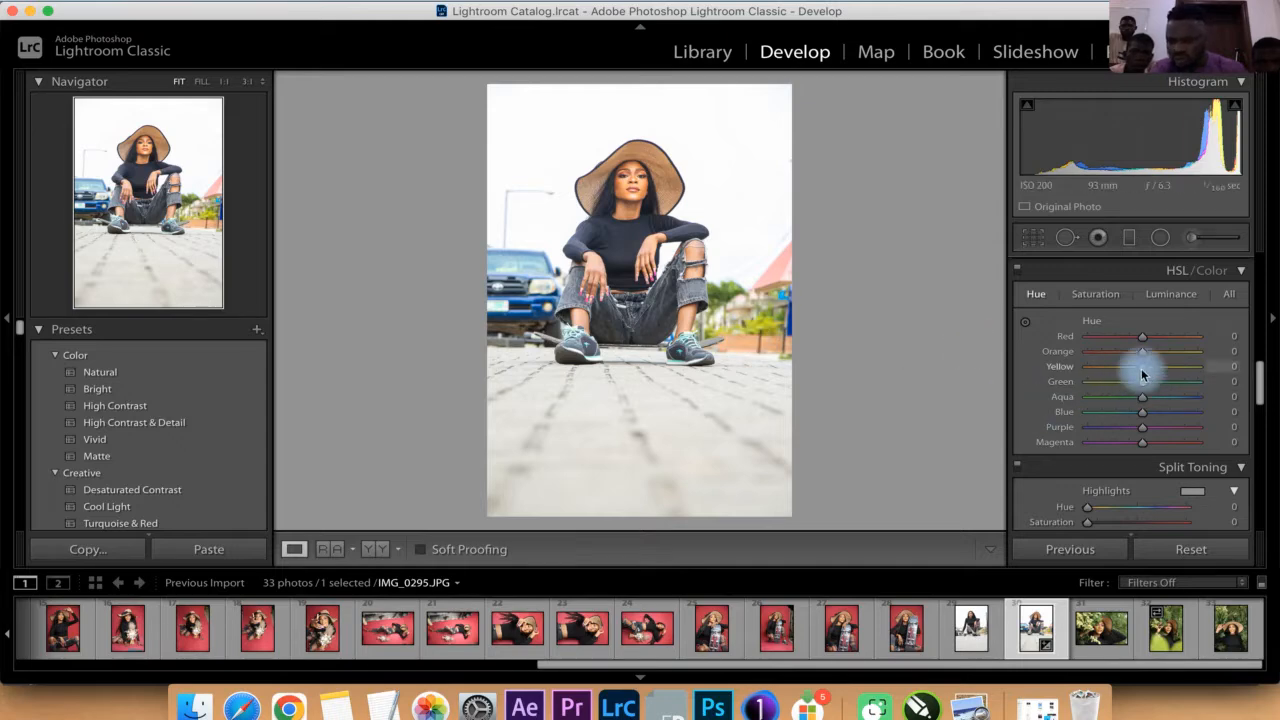
pyautogui.moveTo(1143, 373); pyautogui.dragTo(1035, 370)
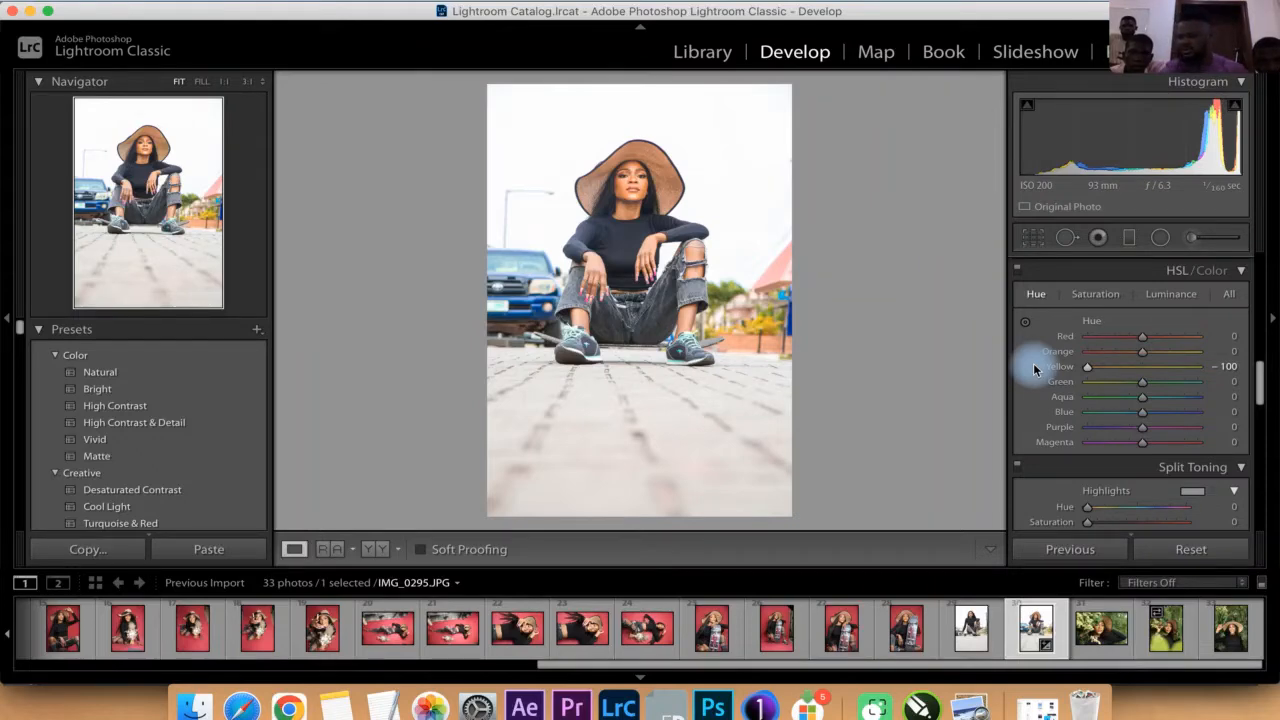
pyautogui.doubleClick(1089, 368)
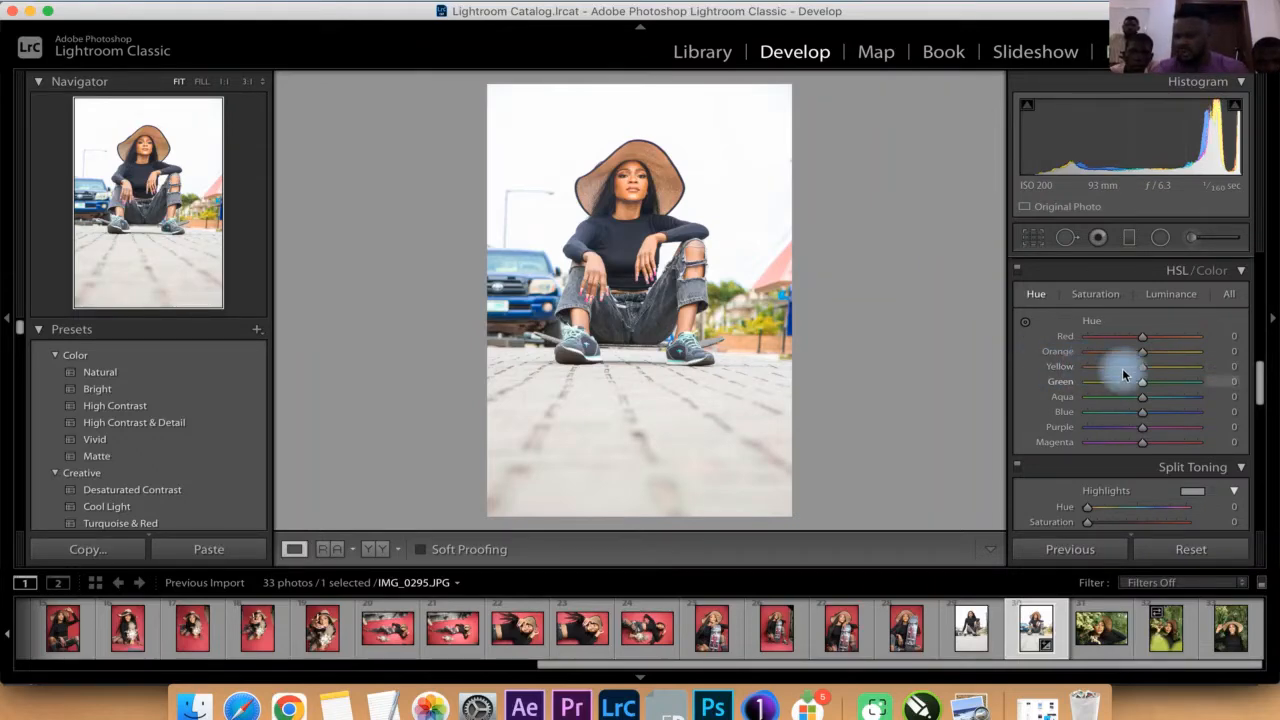
pyautogui.moveTo(1145, 389); pyautogui.dragTo(958, 385)
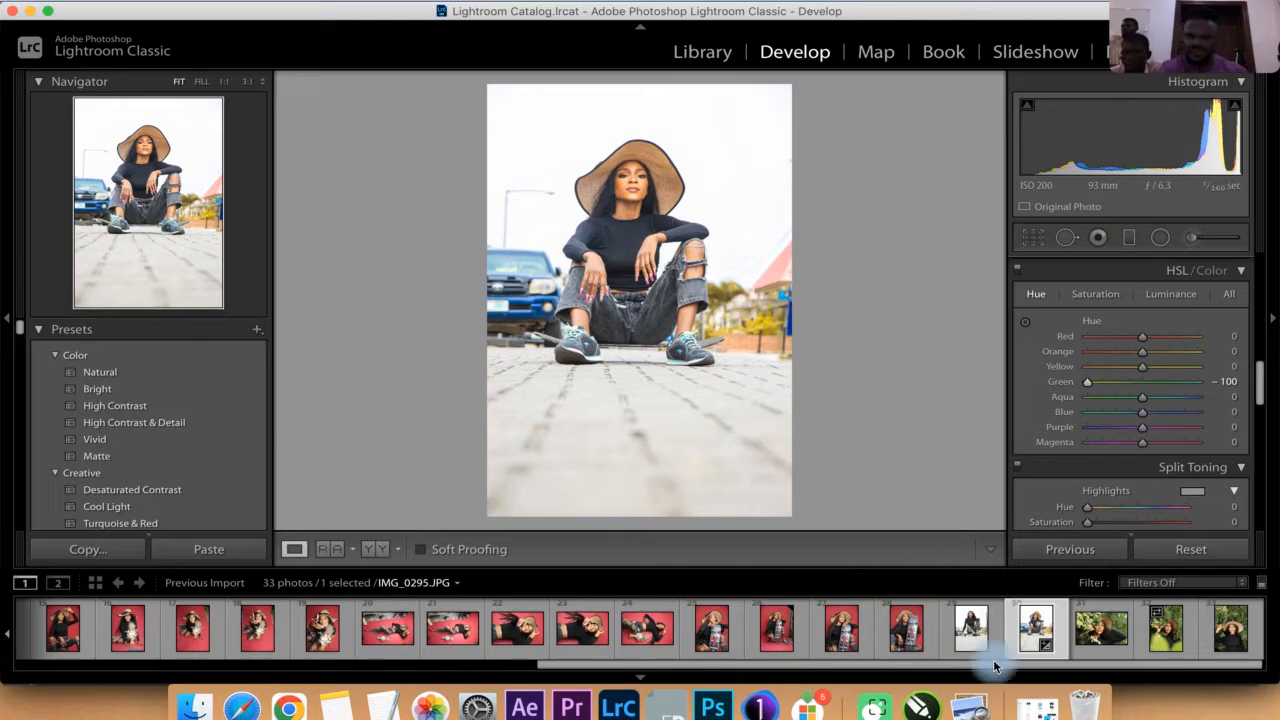
# - Try the Green hue at -100 on IMG_0305.CR2, and reset the Green hue of IMG_0295.JPG to 0
pyautogui.click(1176, 638)
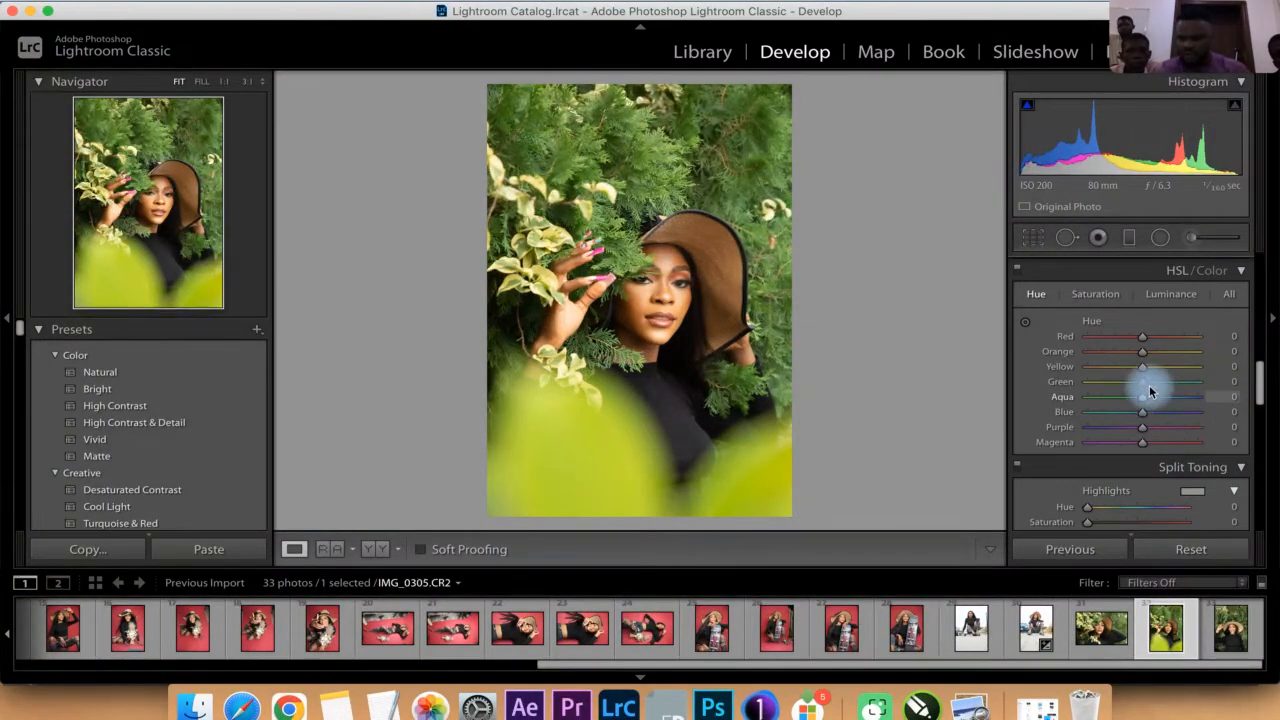
pyautogui.moveTo(1146, 388); pyautogui.dragTo(1063, 390)
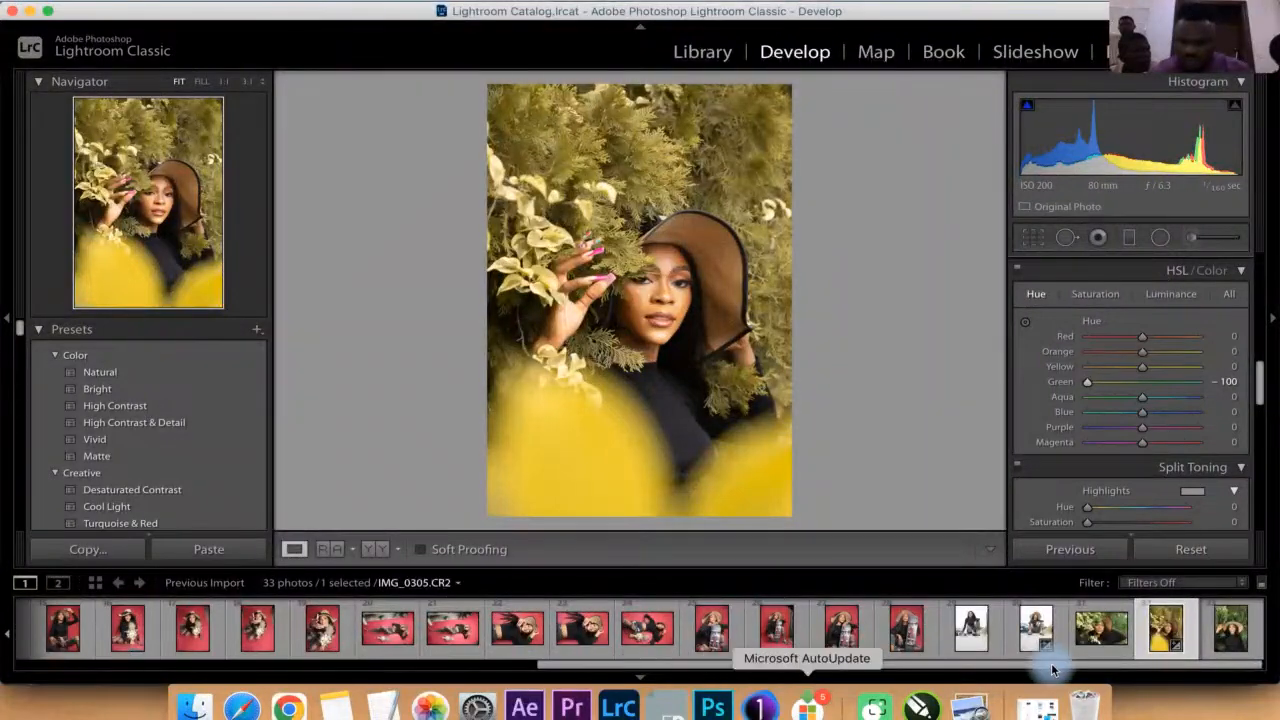
pyautogui.click(1036, 628)
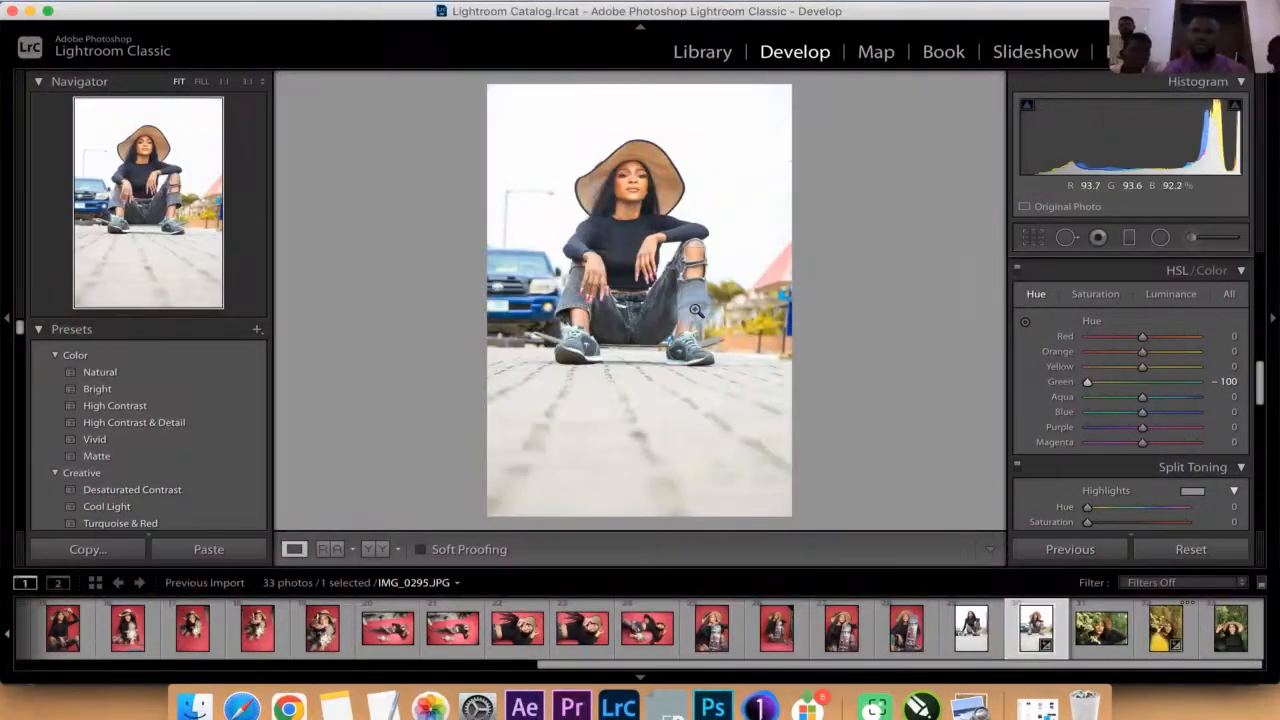
pyautogui.doubleClick(1094, 385)
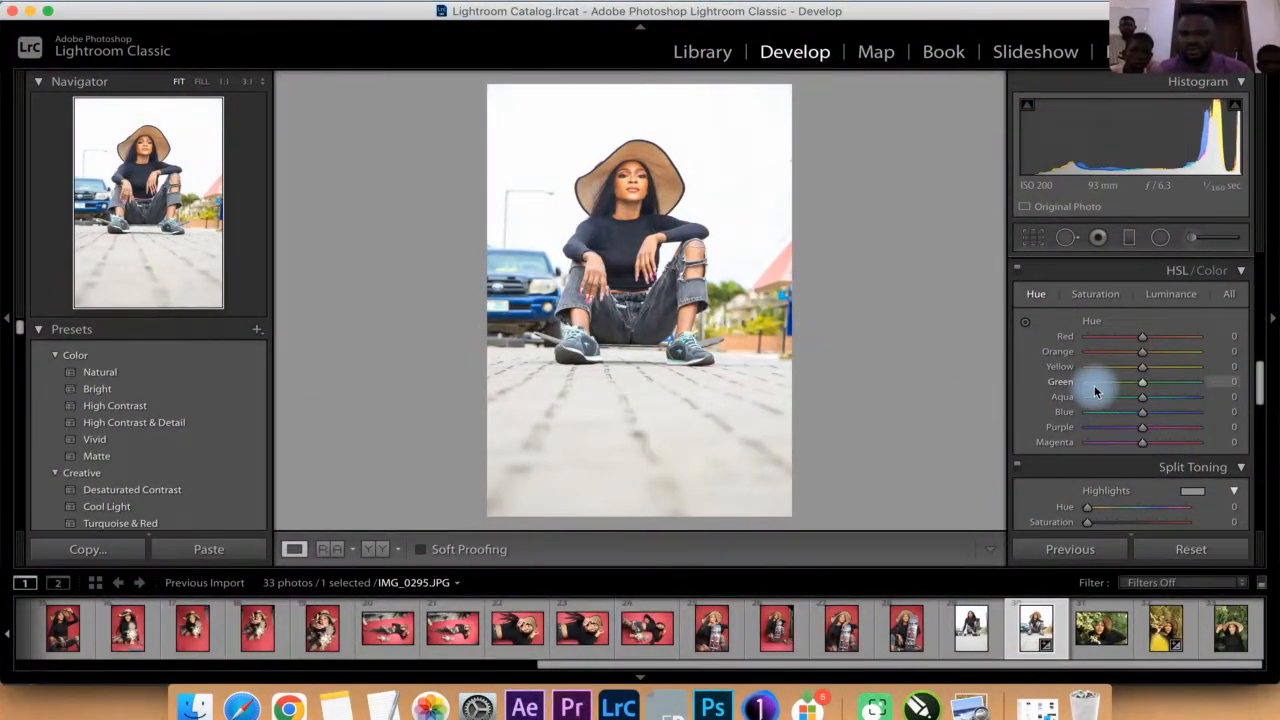
# - Set the HSL saturation of Aqua to +5 and the photo's Vibrance to +25
pyautogui.click(1108, 296)
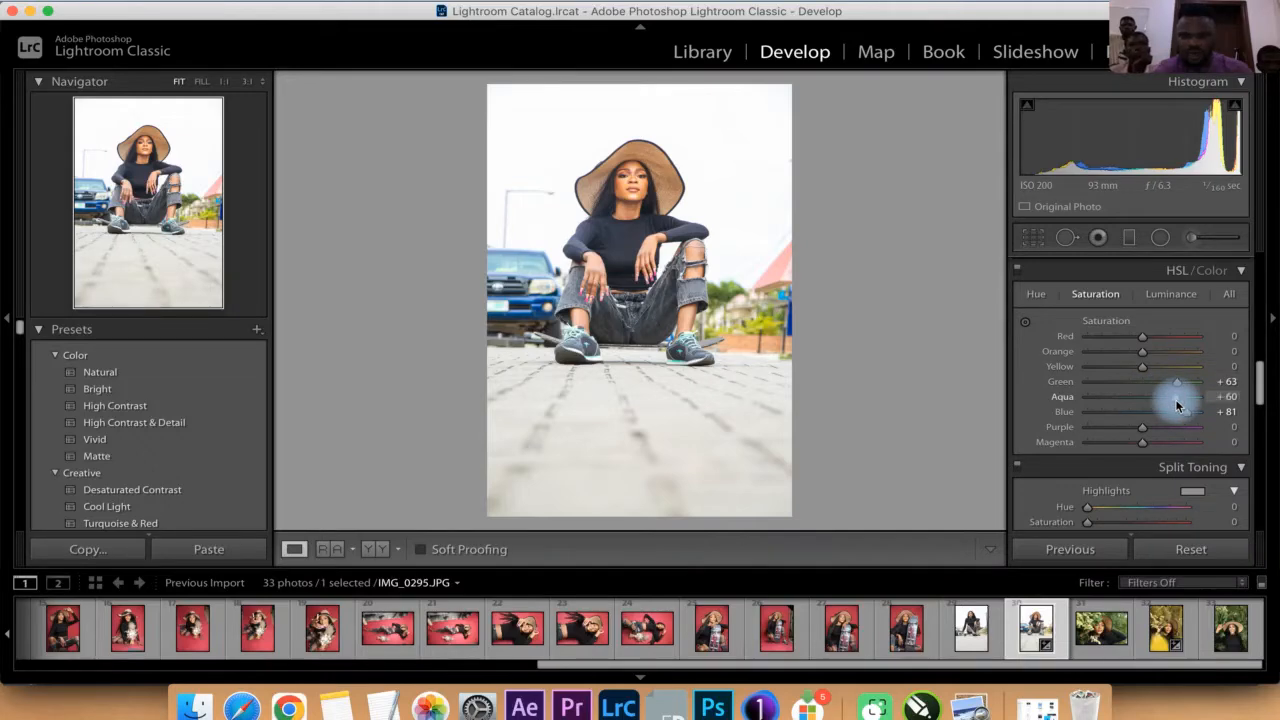
pyautogui.moveTo(1178, 404); pyautogui.dragTo(1147, 404)
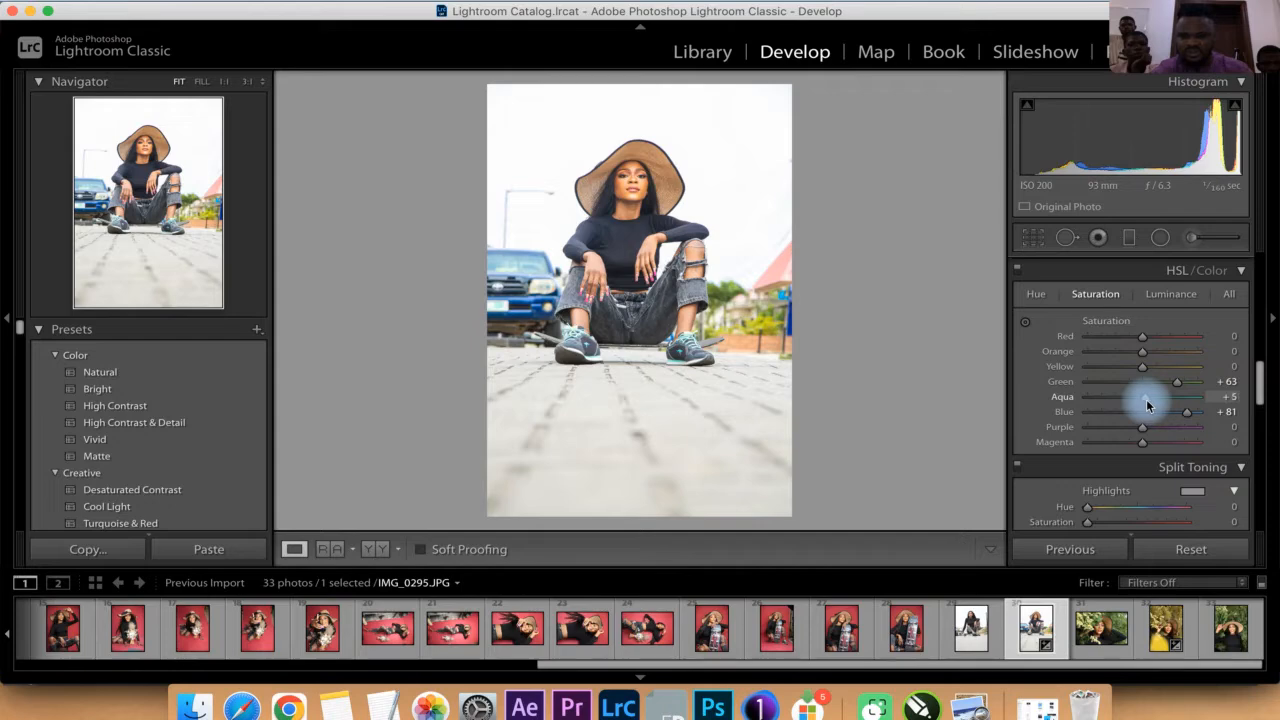
pyautogui.moveTo(1264, 378); pyautogui.dragTo(1260, 297)
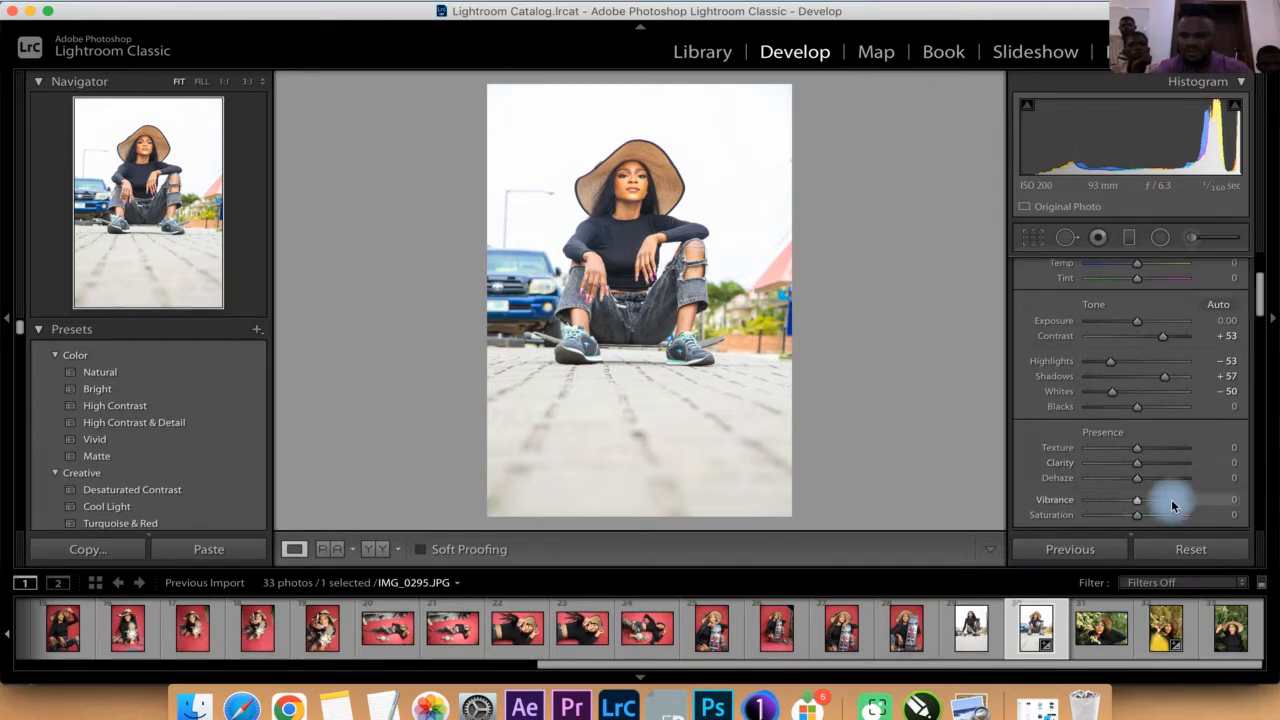
pyautogui.moveTo(1154, 507)
pyautogui.mouseDown()
pyautogui.moveTo(1137, 507)
pyautogui.moveTo(1149, 507)
pyautogui.mouseUp()
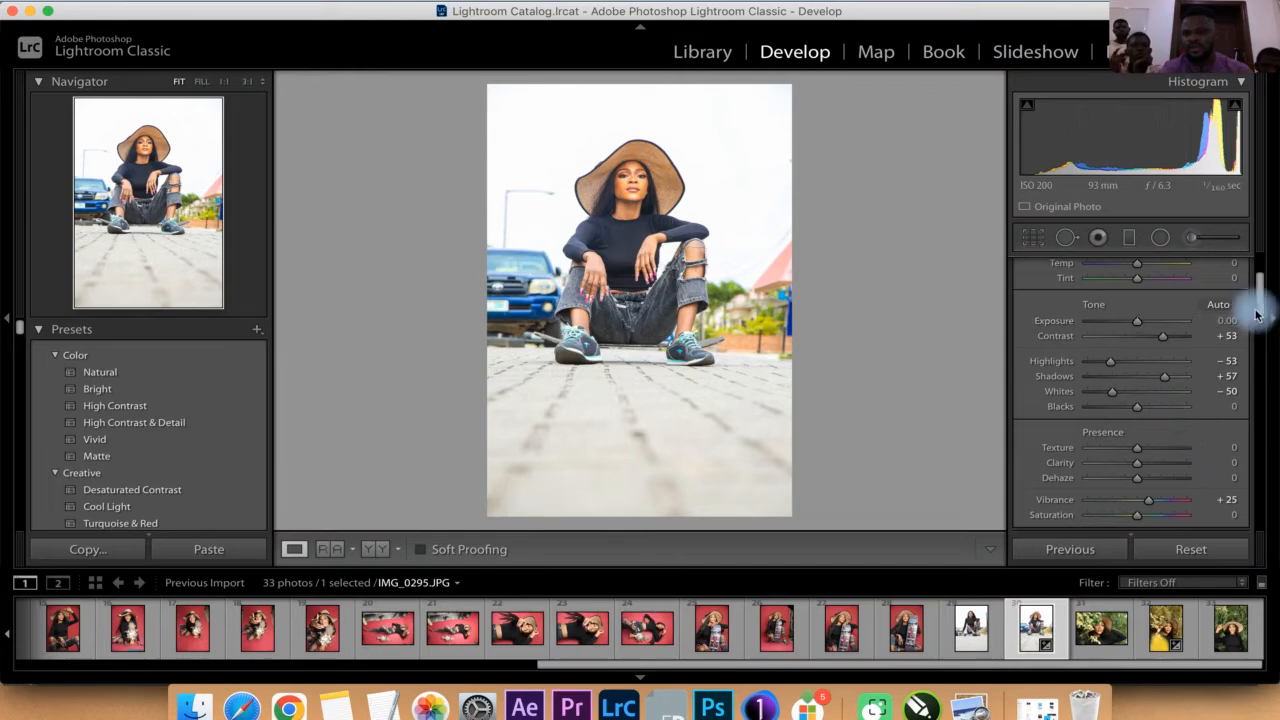
# - Compare the before and after versions of IMG_0295.JPG to examine the combined tone and color adjustments
pyautogui.scroll(2, 1260, 272)
pyautogui.press('\\')
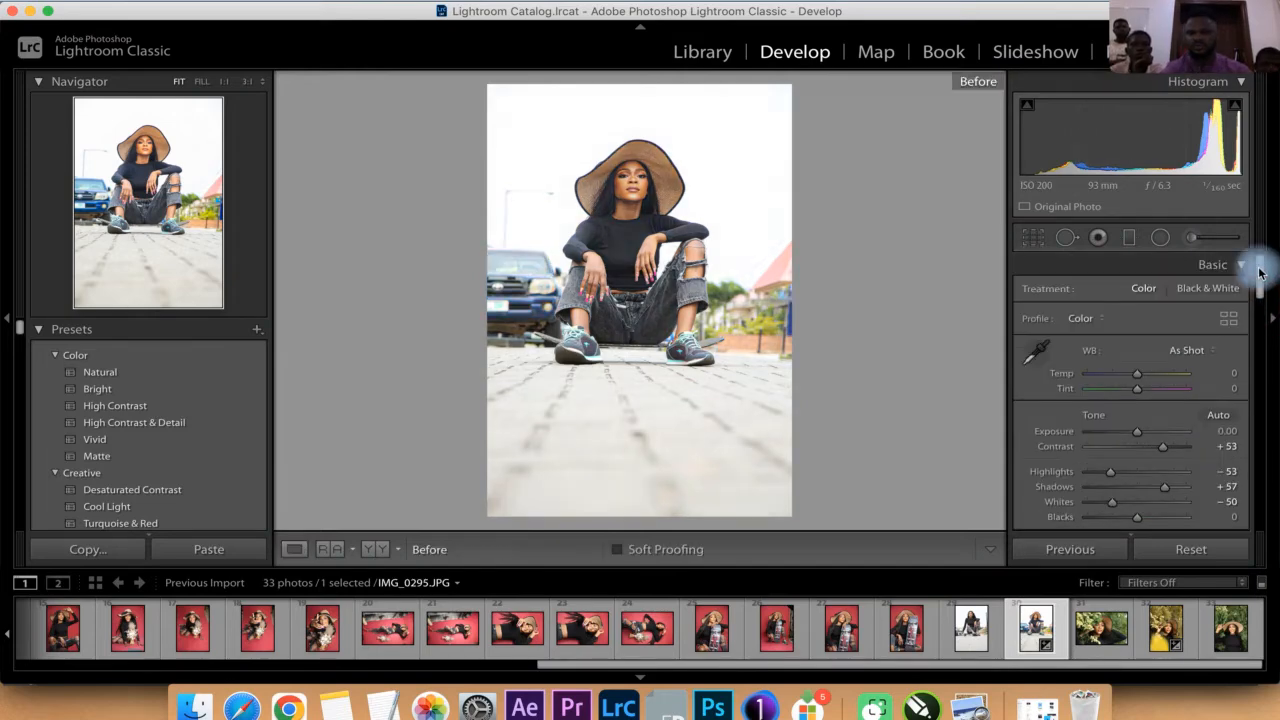
pyautogui.press('\\')
pyautogui.press('\\')
pyautogui.press('\\')
pyautogui.press('\\')
pyautogui.press('\\')
pyautogui.press('\\')
pyautogui.press('\\')
pyautogui.press('\\')
pyautogui.press('\\')
pyautogui.press('\\')
pyautogui.press('\\')
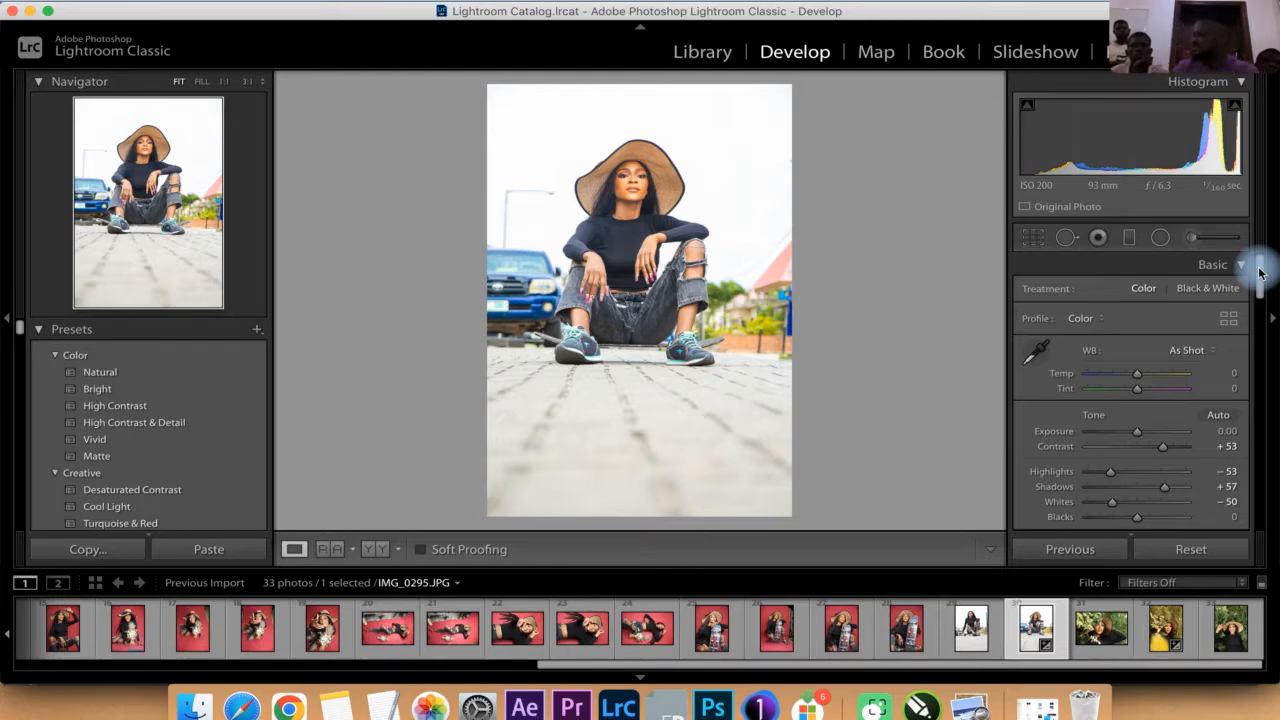
# - Reset all edits on IMG_0305.CR2 and set its Highlights to -35, Whites to -33, Shadows to +26 and Contrast to +32
pyautogui.click(1160, 640)
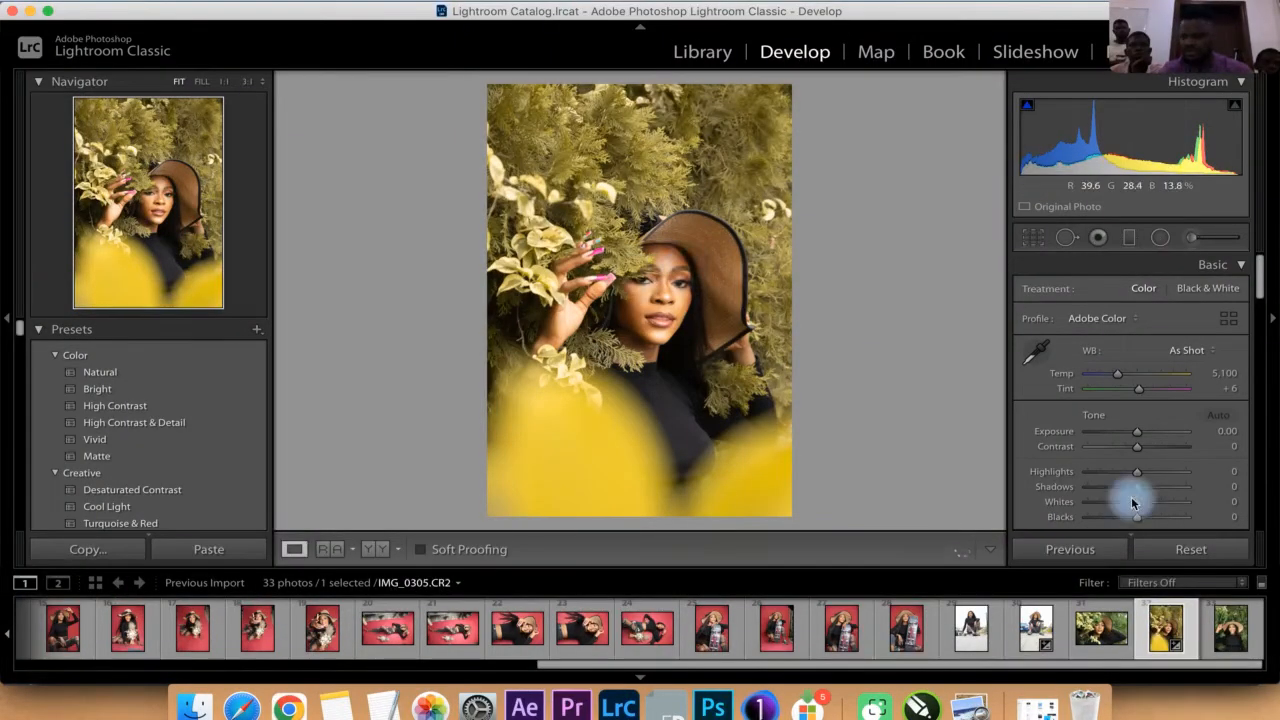
pyautogui.click(1205, 553)
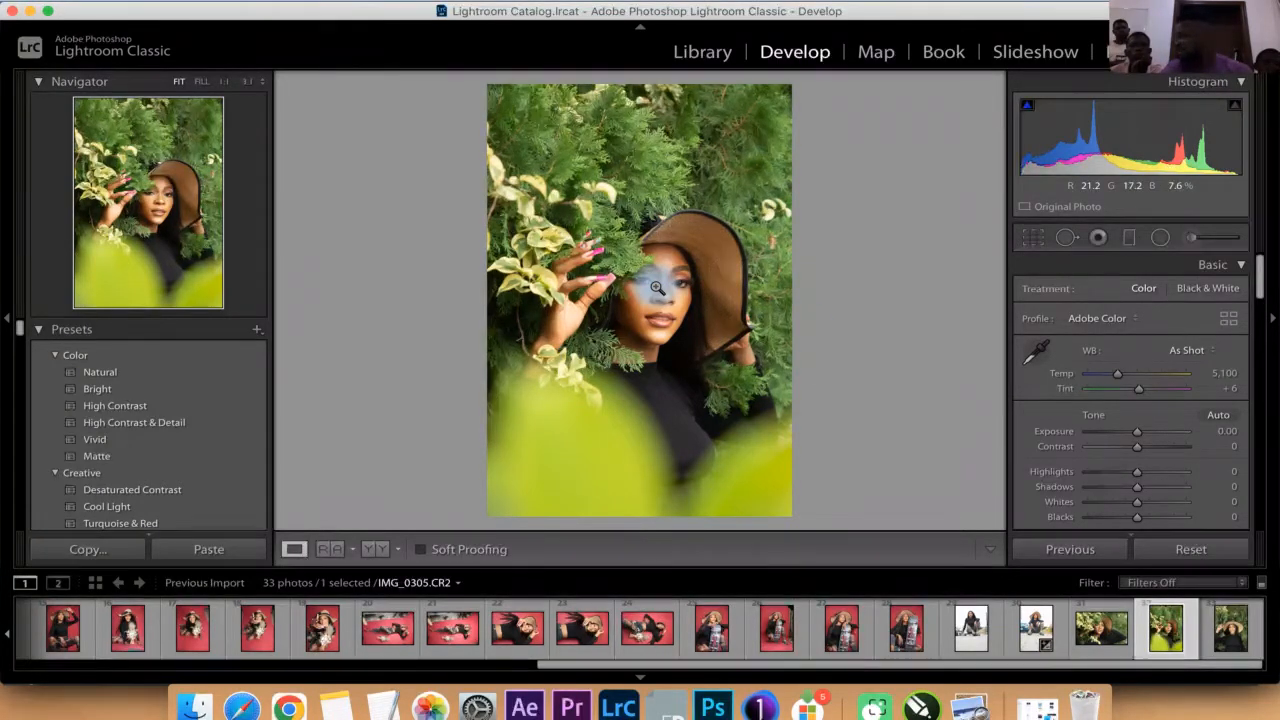
pyautogui.click(1120, 478)
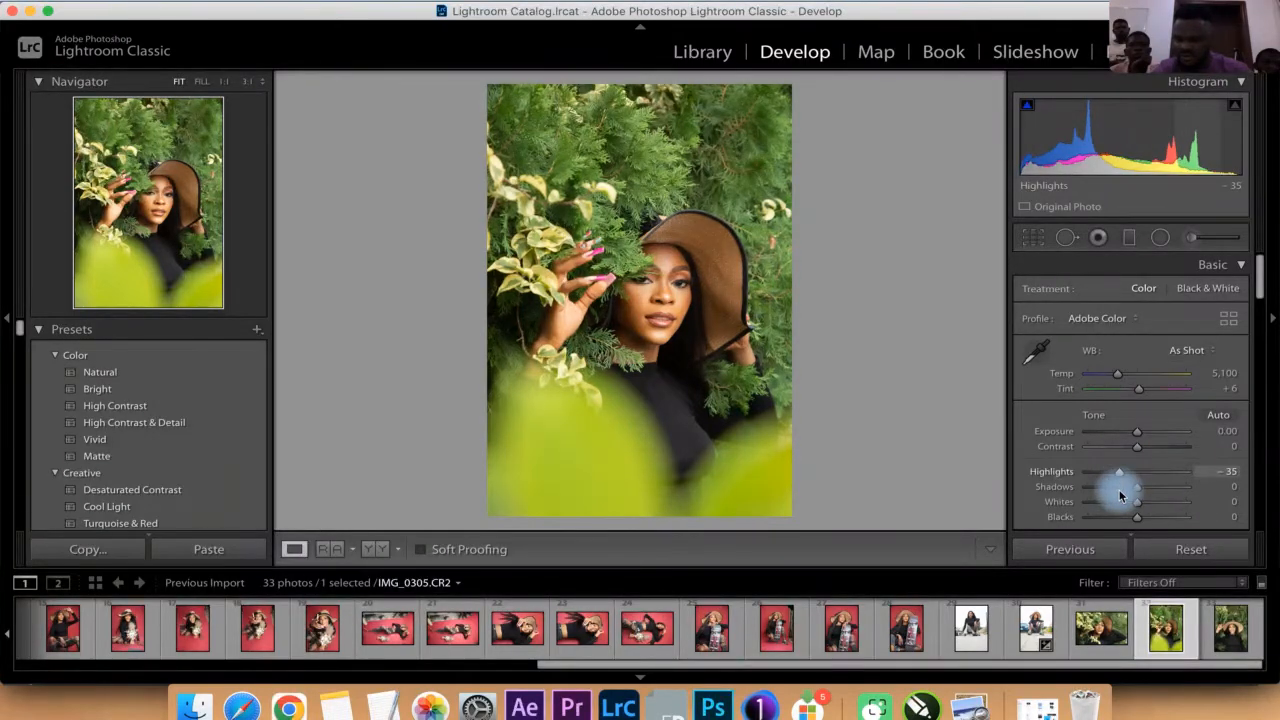
pyautogui.click(1118, 502)
pyautogui.click(1149, 486)
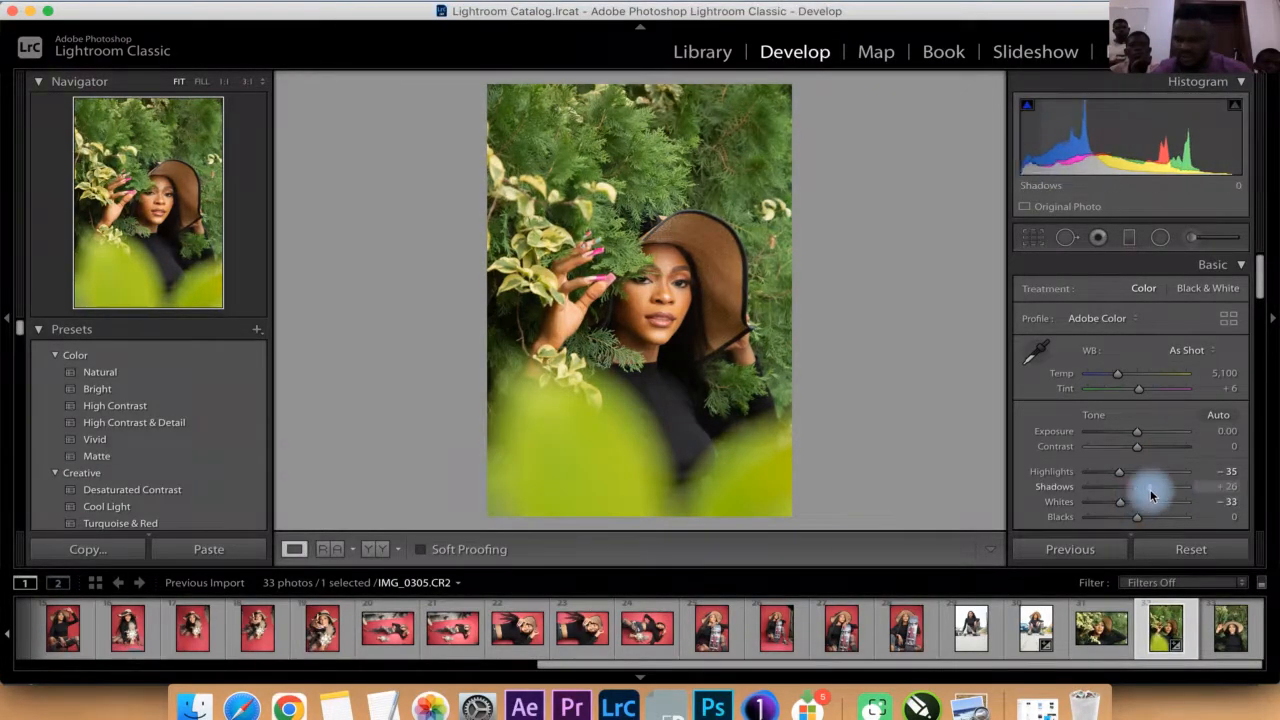
pyautogui.click(1153, 452)
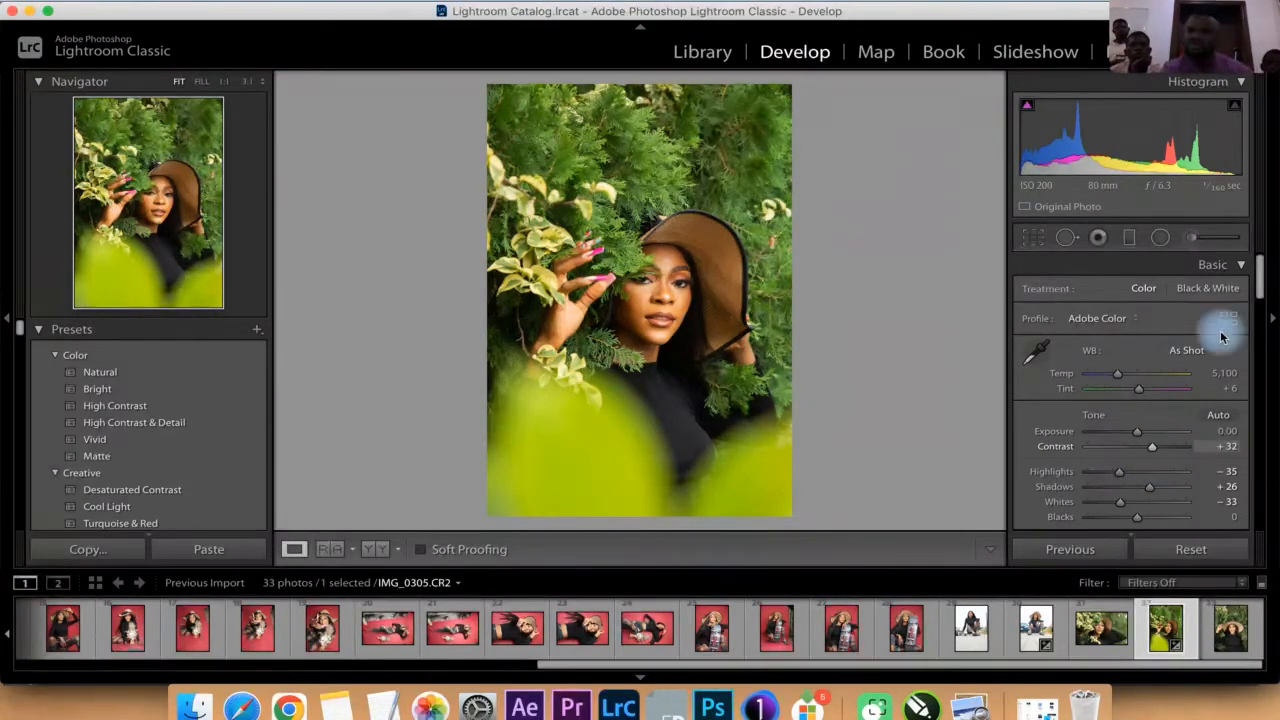
pyautogui.moveTo(1260, 280)
pyautogui.mouseDown()
pyautogui.moveTo(1260, 320)
pyautogui.moveTo(1260, 289)
pyautogui.mouseUp()
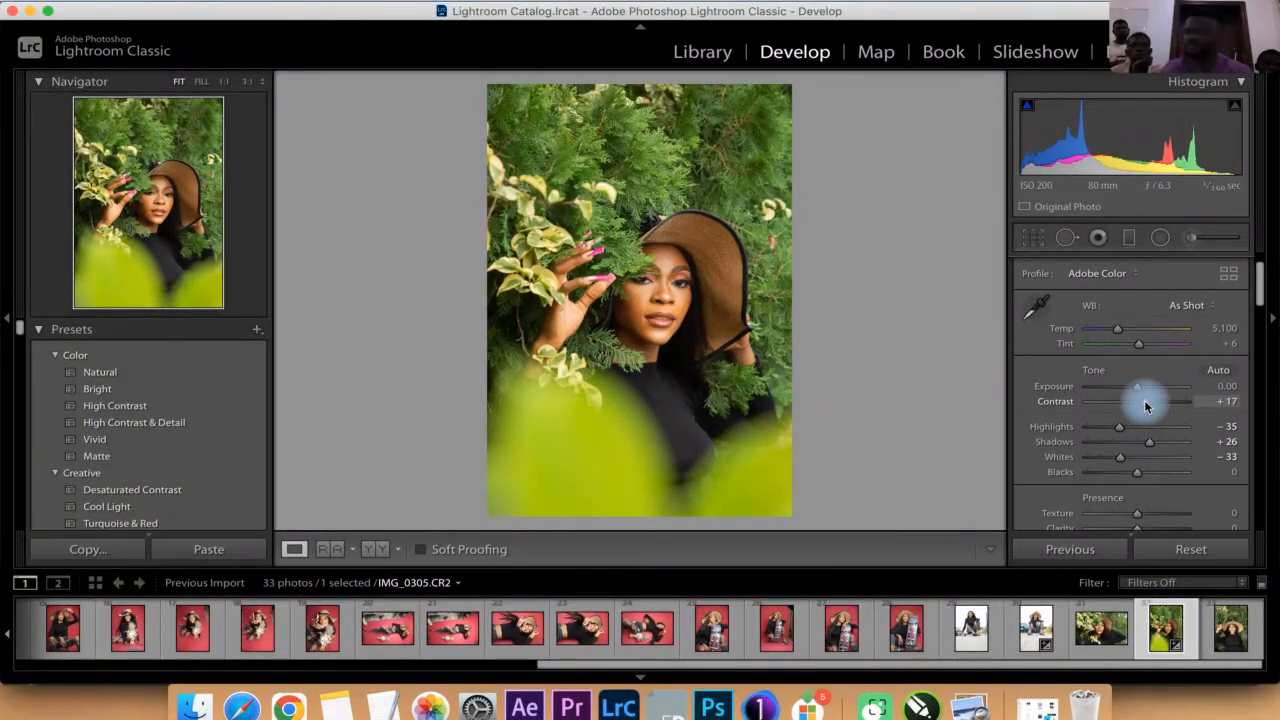
# - Select IMG_0295.JPG and set up an adjustment brush with Exposure -1.12 and Saturation 48
pyautogui.click(1030, 638)
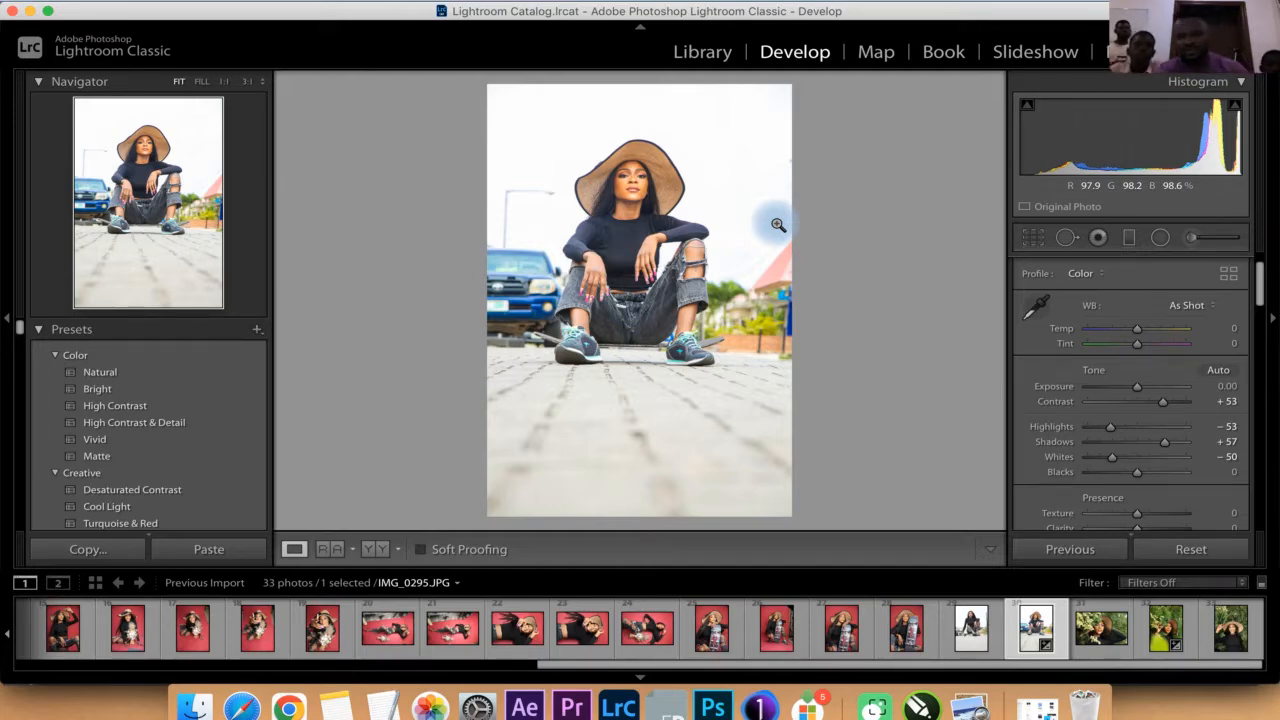
pyautogui.click(1194, 240)
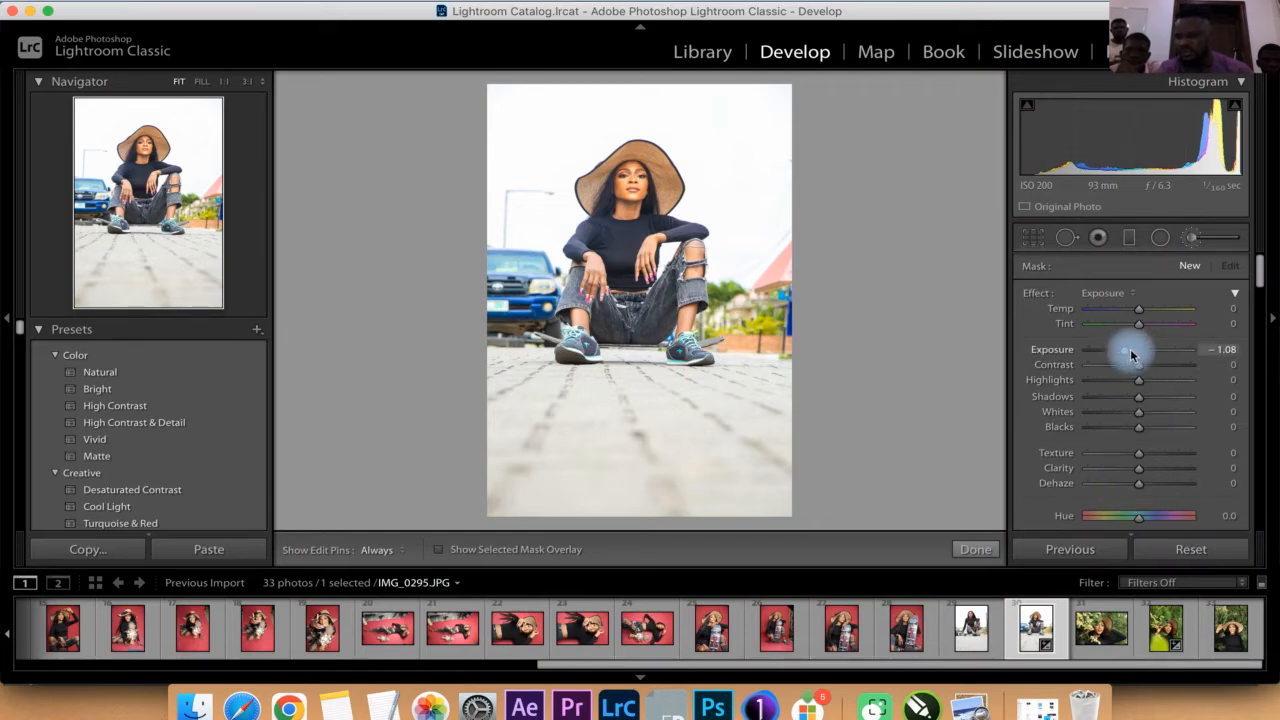
pyautogui.moveTo(1126, 354); pyautogui.dragTo(1141, 358)
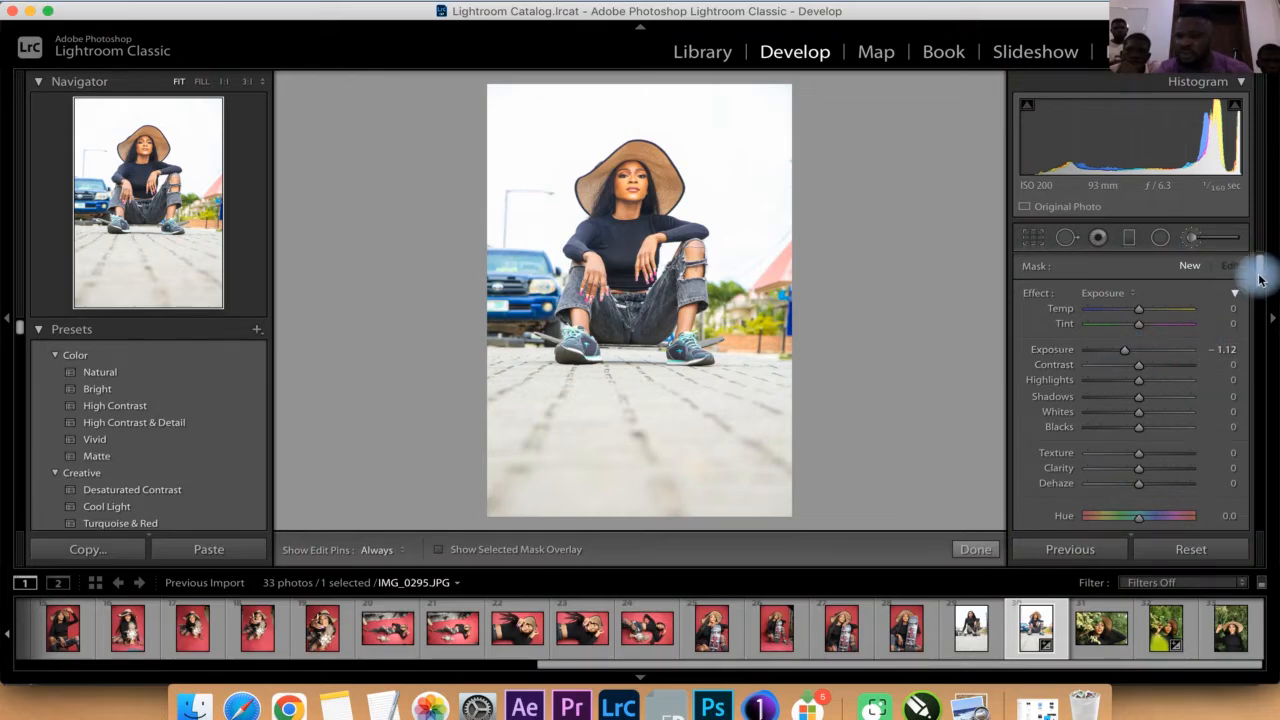
pyautogui.scroll(-2, 1259, 284)
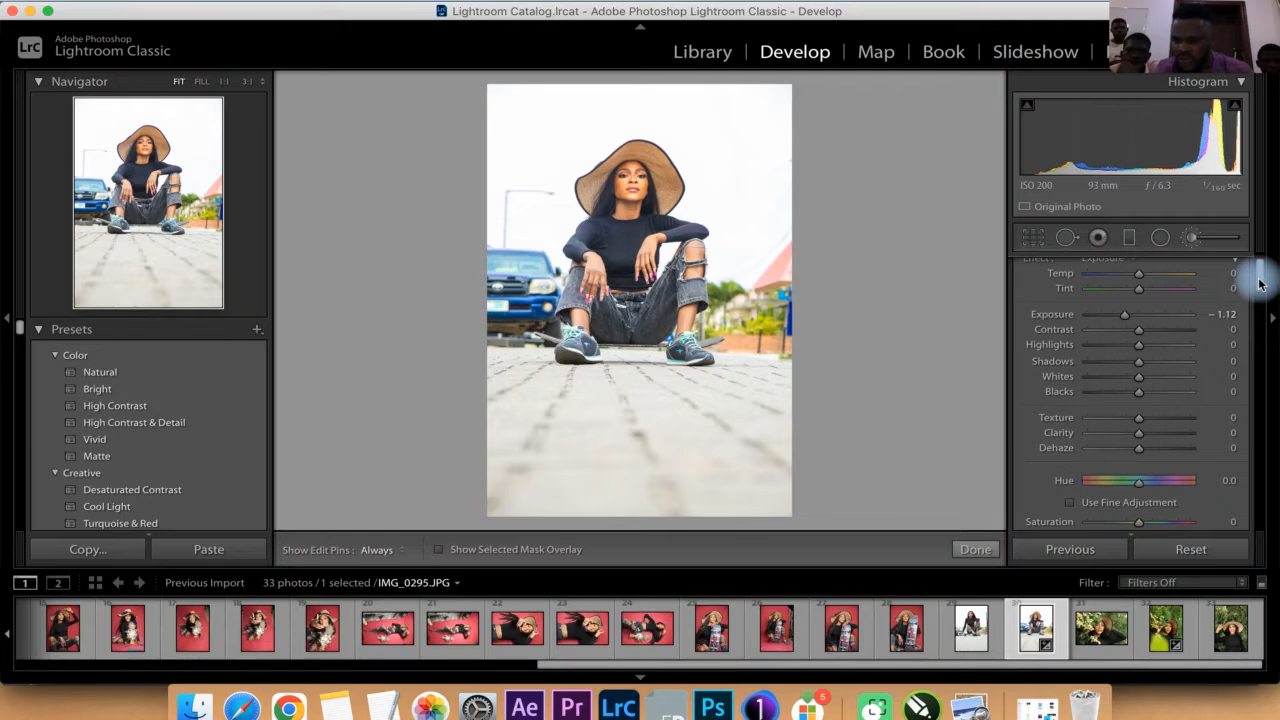
pyautogui.scroll(-4, 1259, 284)
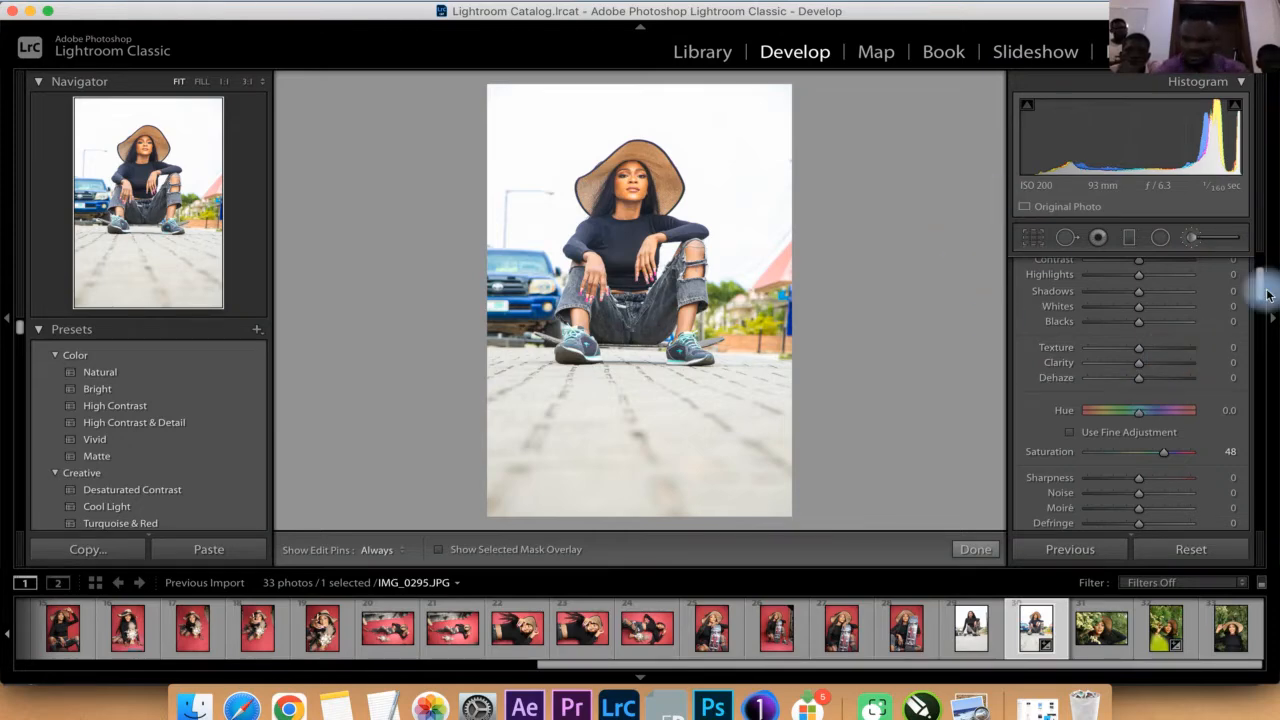
# - Set the adjustment brush's Temp to -6
pyautogui.moveTo(1262, 293)
pyautogui.mouseDown()
pyautogui.moveTo(1260, 345)
pyautogui.moveTo(1265, 271)
pyautogui.mouseUp()
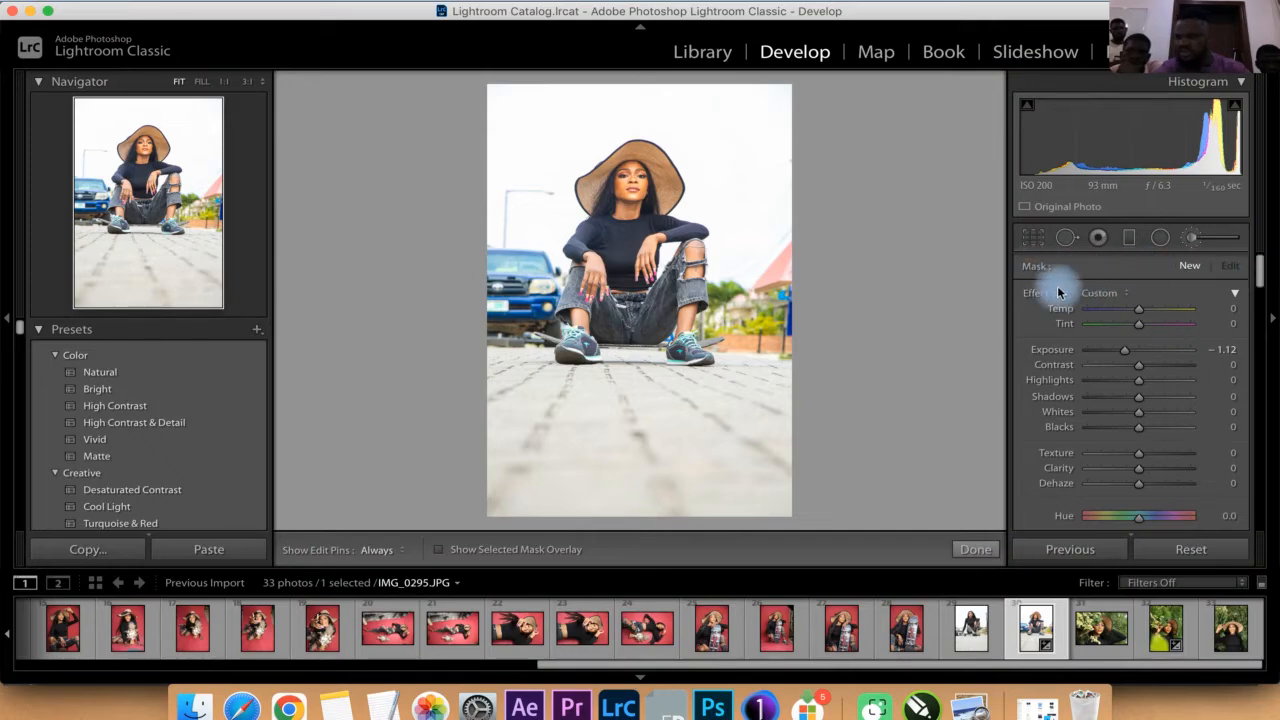
pyautogui.moveTo(1262, 277); pyautogui.dragTo(1261, 330)
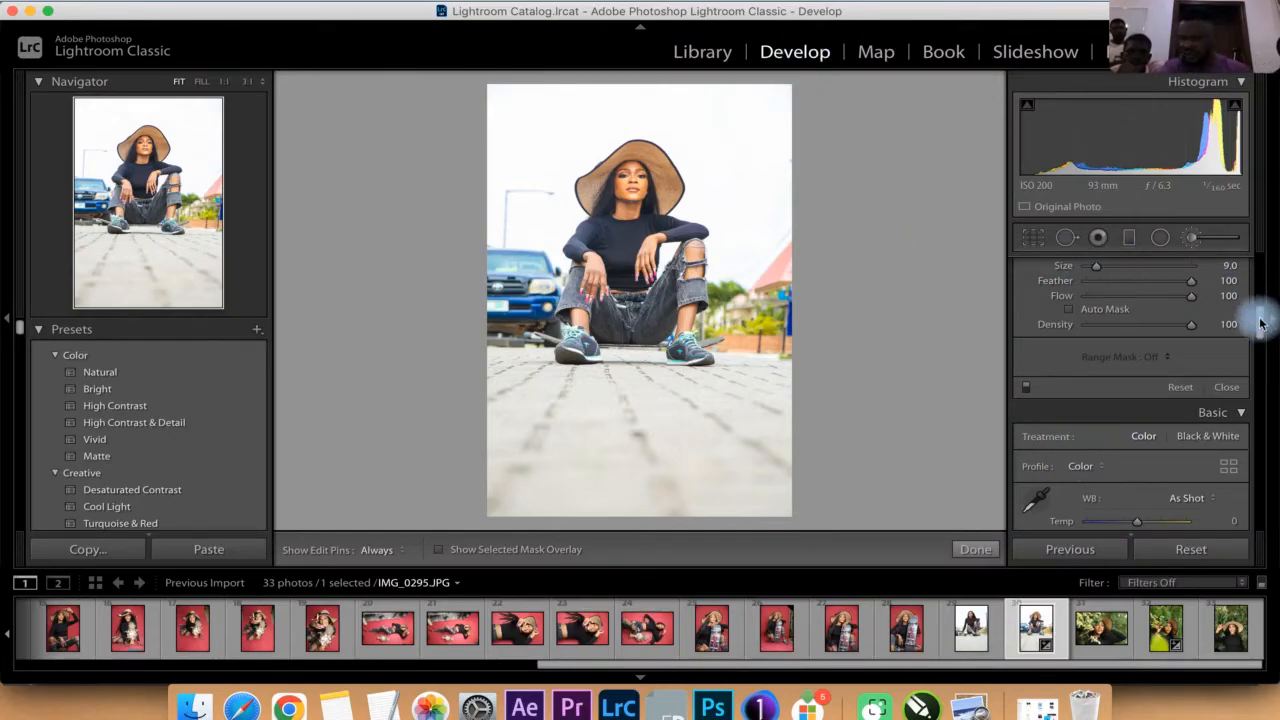
pyautogui.moveTo(1262, 320); pyautogui.dragTo(1260, 356)
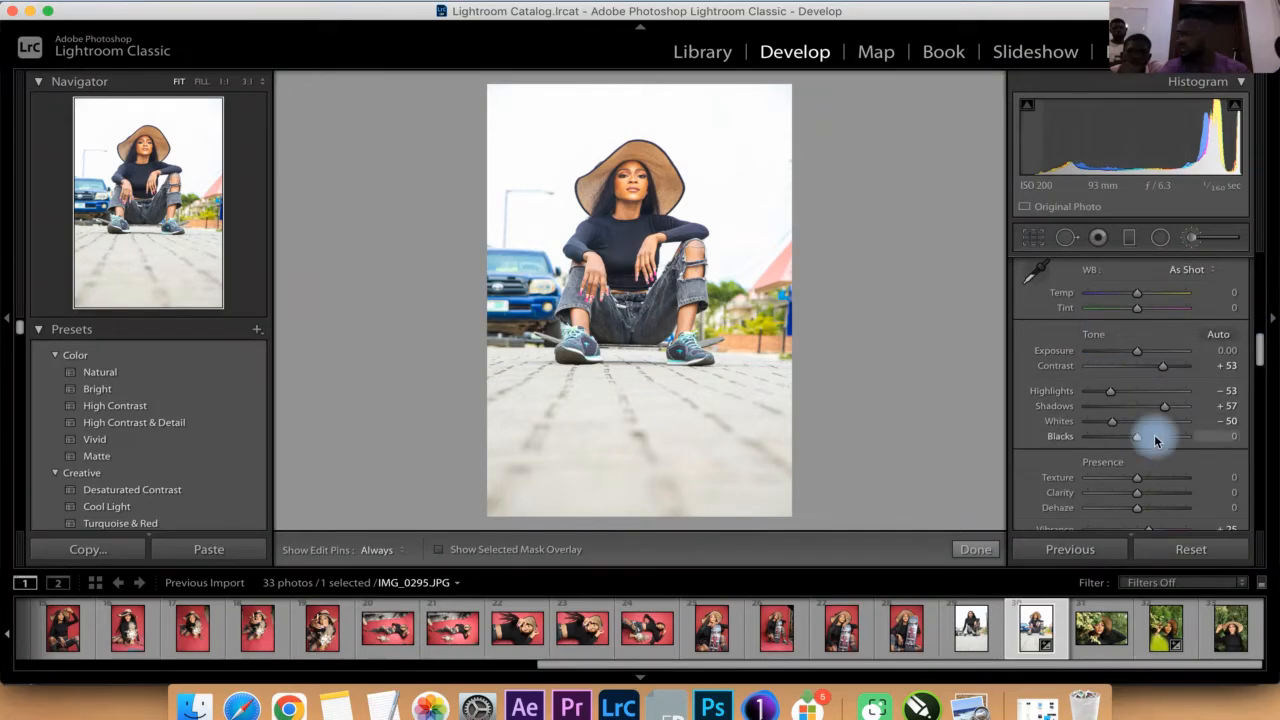
pyautogui.moveTo(1262, 350); pyautogui.dragTo(1262, 325)
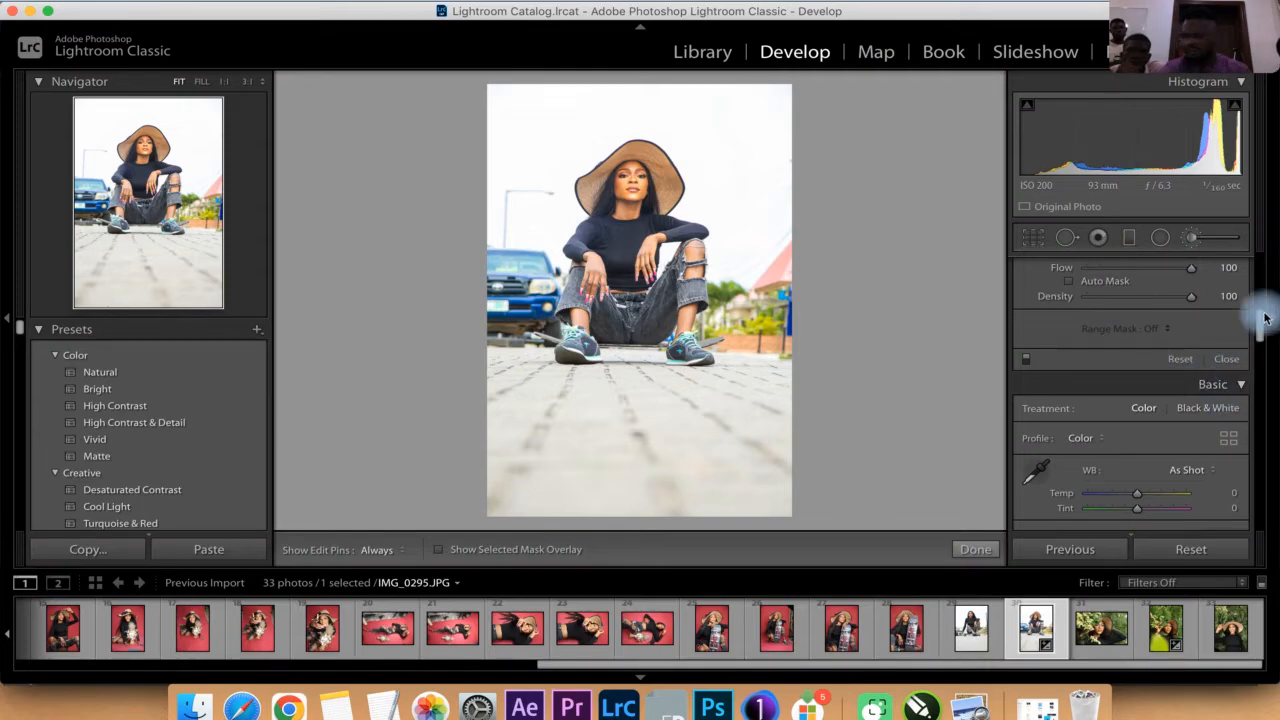
pyautogui.moveTo(1261, 329); pyautogui.dragTo(1266, 262)
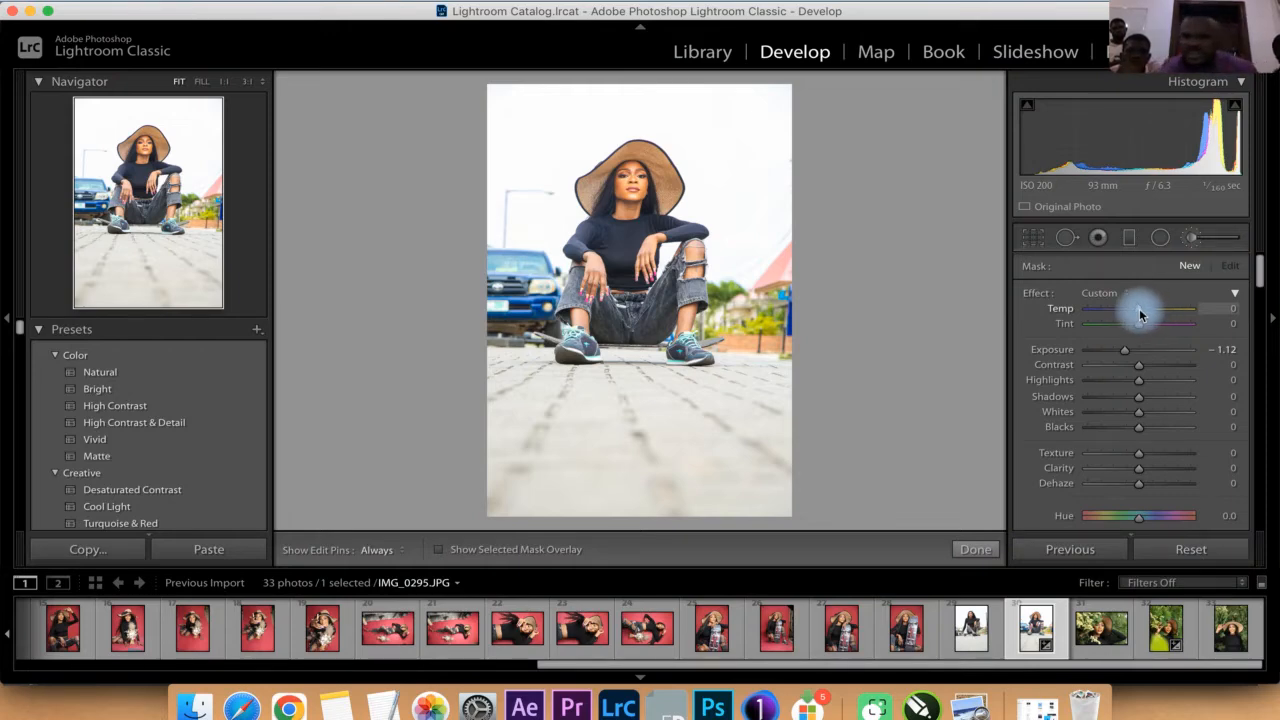
pyautogui.moveTo(1140, 315); pyautogui.dragTo(1137, 316)
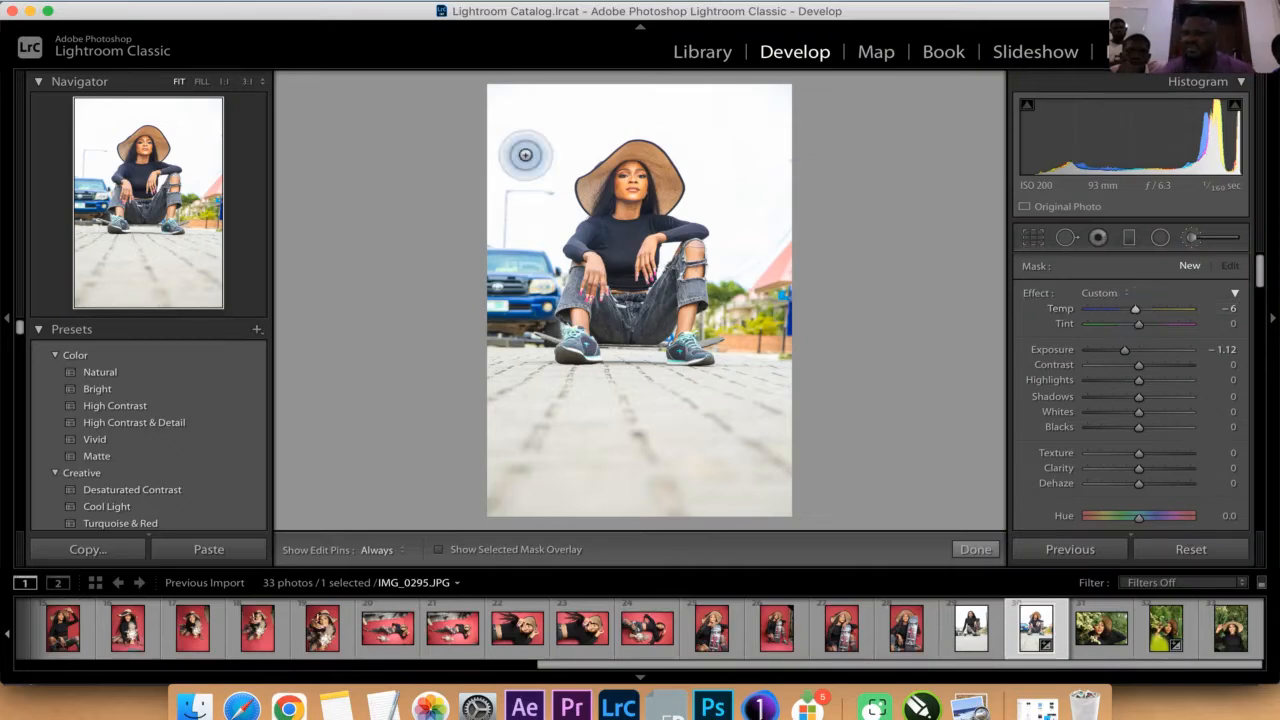
# - Enlarge the brush and paint the adjustment over the open sky around the woman, starting beside the street lamp
pyautogui.press(']')
pyautogui.press(']')
pyautogui.press(']')
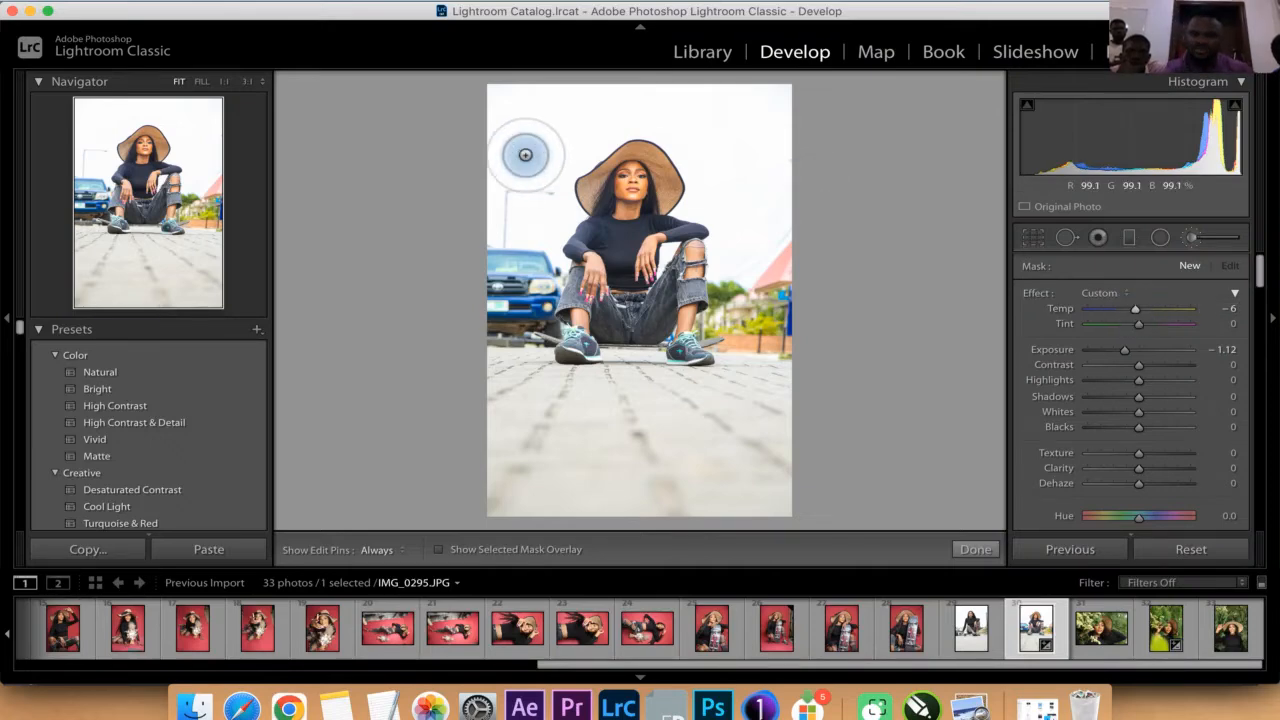
pyautogui.click(524, 200)
pyautogui.press('h')
pyautogui.moveTo(524, 200)
pyautogui.mouseDown()
pyautogui.moveTo(514, 150)
pyautogui.moveTo(530, 117)
pyautogui.moveTo(597, 93)
pyautogui.moveTo(490, 88)
pyautogui.moveTo(468, 109)
pyautogui.moveTo(553, 89)
pyautogui.moveTo(757, 77)
pyautogui.moveTo(641, 69)
pyautogui.moveTo(528, 82)
pyautogui.moveTo(793, 93)
pyautogui.moveTo(751, 139)
pyautogui.moveTo(780, 121)
pyautogui.moveTo(739, 94)
pyautogui.moveTo(725, 108)
pyautogui.moveTo(772, 162)
pyautogui.moveTo(755, 226)
pyautogui.moveTo(707, 131)
pyautogui.moveTo(635, 94)
pyautogui.moveTo(537, 107)
pyautogui.moveTo(630, 103)
pyautogui.moveTo(556, 117)
pyautogui.moveTo(531, 148)
pyautogui.moveTo(530, 194)
pyautogui.moveTo(466, 204)
pyautogui.moveTo(513, 206)
pyautogui.mouseUp()
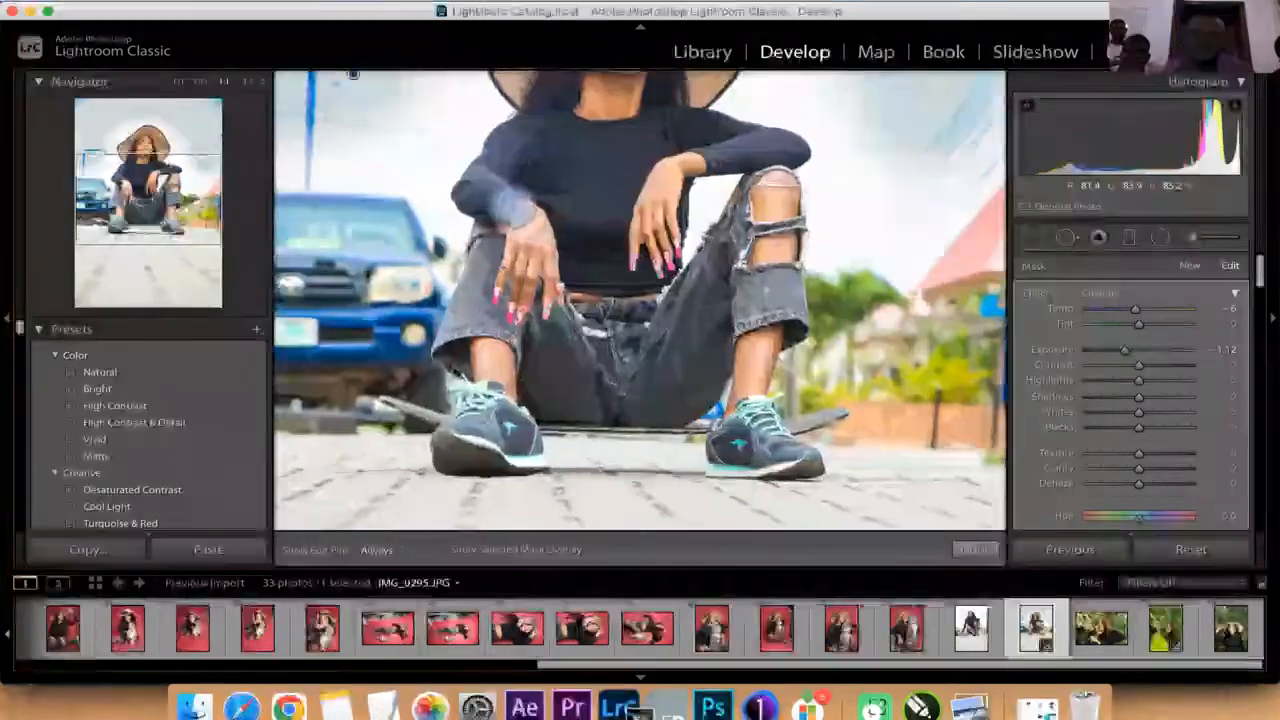
# - Paint the adjustment over the sky between the blue car, the lamp post and the woman's sleeve
pyautogui.press('super+equal')
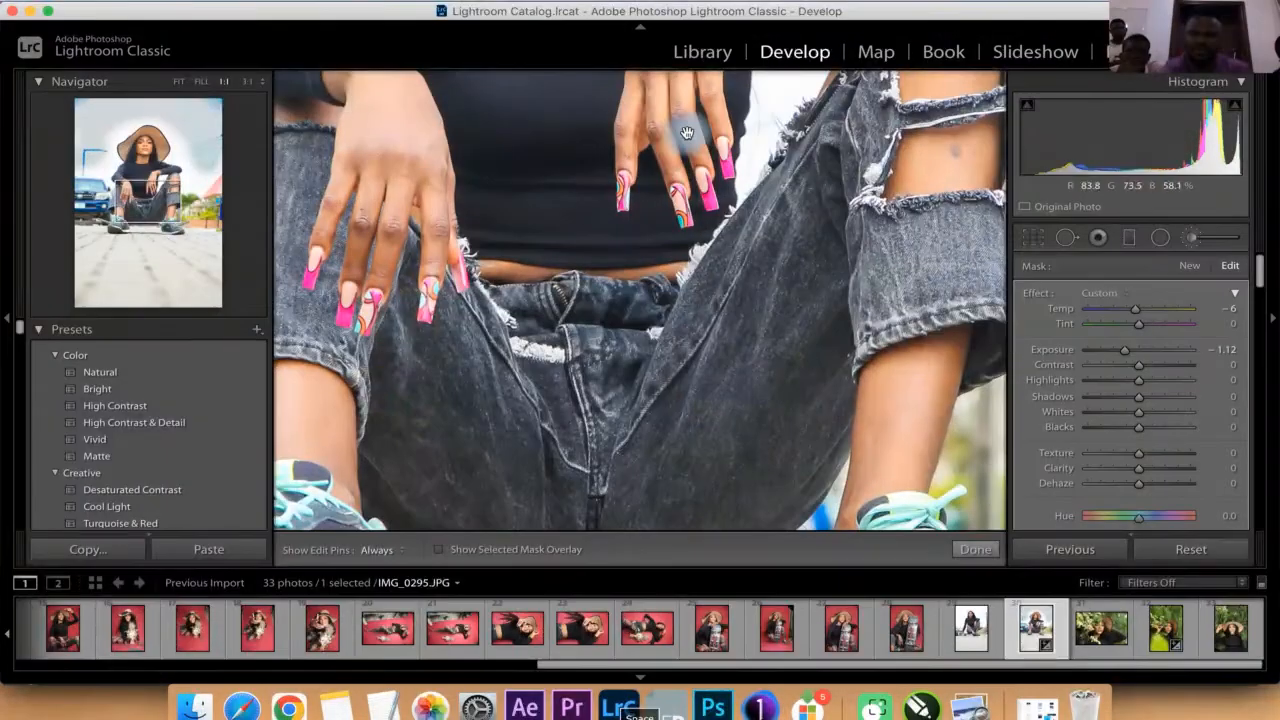
pyautogui.moveTo(686, 131); pyautogui.dragTo(688, 344)
pyautogui.moveTo(513, 231); pyautogui.dragTo(798, 347)
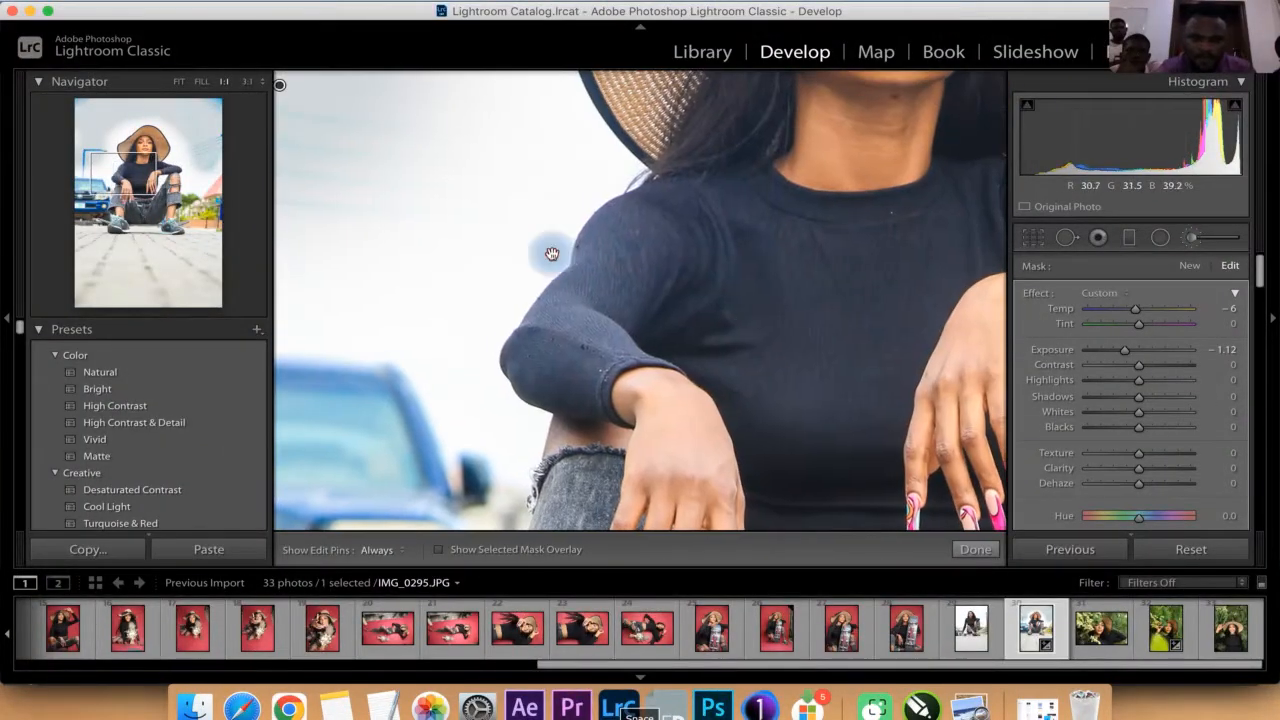
pyautogui.moveTo(551, 254); pyautogui.dragTo(792, 253)
pyautogui.moveTo(389, 243)
pyautogui.mouseDown()
pyautogui.moveTo(586, 249)
pyautogui.moveTo(440, 234)
pyautogui.moveTo(397, 261)
pyautogui.moveTo(639, 251)
pyautogui.moveTo(691, 195)
pyautogui.moveTo(551, 200)
pyautogui.moveTo(650, 231)
pyautogui.moveTo(576, 205)
pyautogui.moveTo(338, 286)
pyautogui.moveTo(467, 312)
pyautogui.moveTo(629, 310)
pyautogui.moveTo(541, 312)
pyautogui.moveTo(653, 331)
pyautogui.moveTo(728, 237)
pyautogui.moveTo(679, 260)
pyautogui.moveTo(720, 207)
pyautogui.moveTo(635, 289)
pyautogui.moveTo(649, 305)
pyautogui.moveTo(777, 217)
pyautogui.moveTo(700, 305)
pyautogui.moveTo(777, 246)
pyautogui.moveTo(840, 161)
pyautogui.moveTo(786, 113)
pyautogui.moveTo(677, 135)
pyautogui.moveTo(737, 134)
pyautogui.moveTo(639, 136)
pyautogui.moveTo(312, 280)
pyautogui.moveTo(315, 305)
pyautogui.moveTo(668, 338)
pyautogui.moveTo(718, 444)
pyautogui.moveTo(756, 444)
pyautogui.moveTo(706, 369)
pyautogui.moveTo(724, 310)
pyautogui.moveTo(773, 253)
pyautogui.moveTo(714, 337)
pyautogui.moveTo(846, 160)
pyautogui.mouseUp()
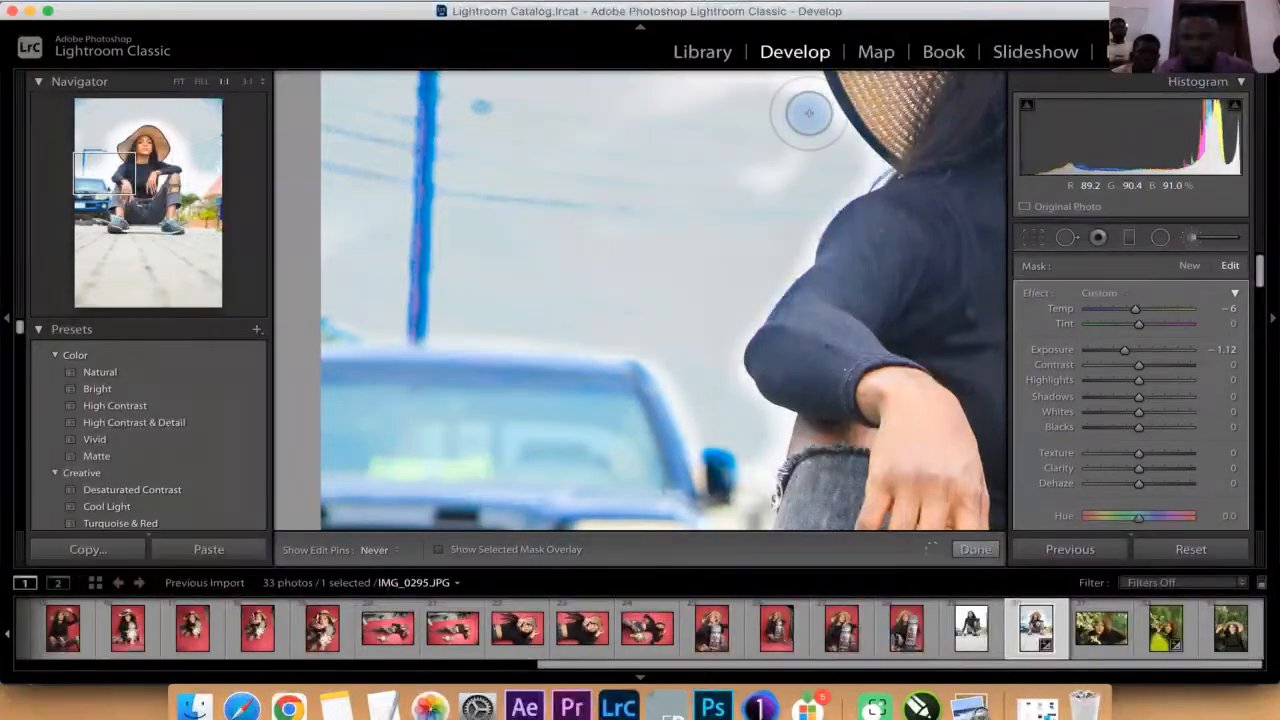
# - Enlarge the brush and paint the sky between the street lamp's head and the hat brim
pyautogui.press('space')
pyautogui.moveTo(733, 204)
pyautogui.mouseDown()
pyautogui.moveTo(626, 275)
pyautogui.moveTo(528, 387)
pyautogui.mouseUp()
pyautogui.press(']')
pyautogui.press(']')
pyautogui.press(']')
pyautogui.press(']')
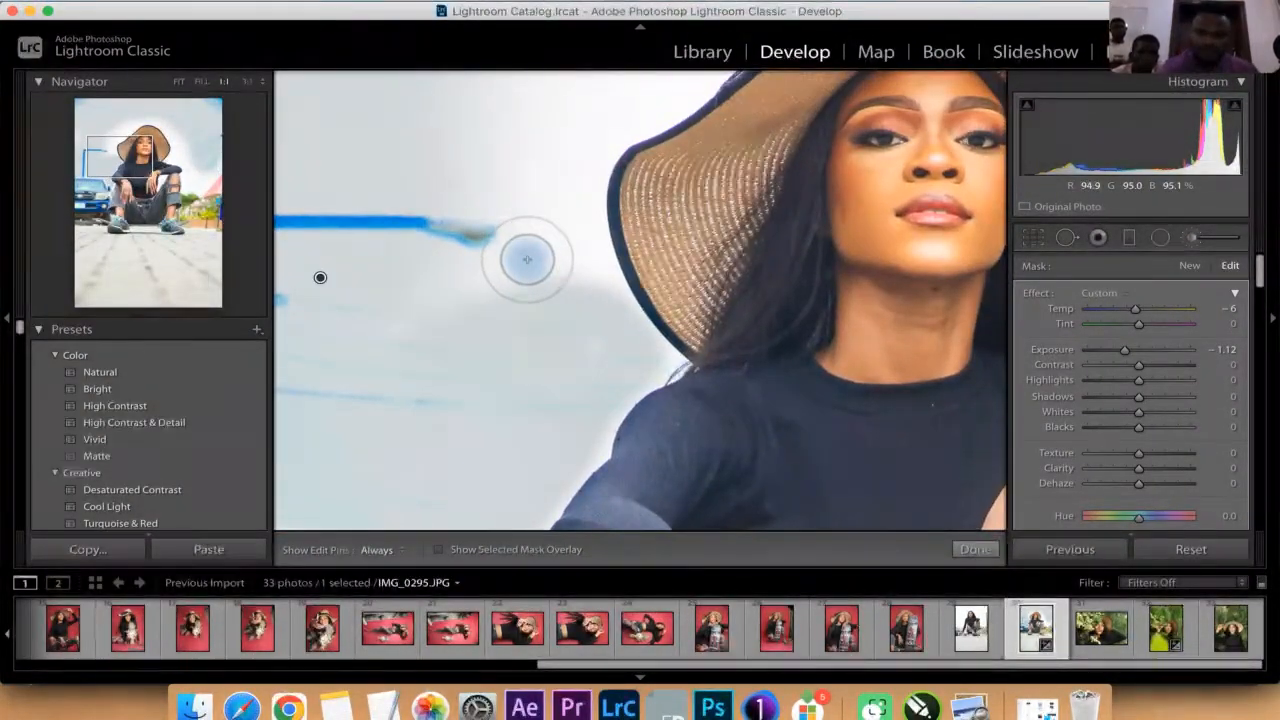
pyautogui.press('h')
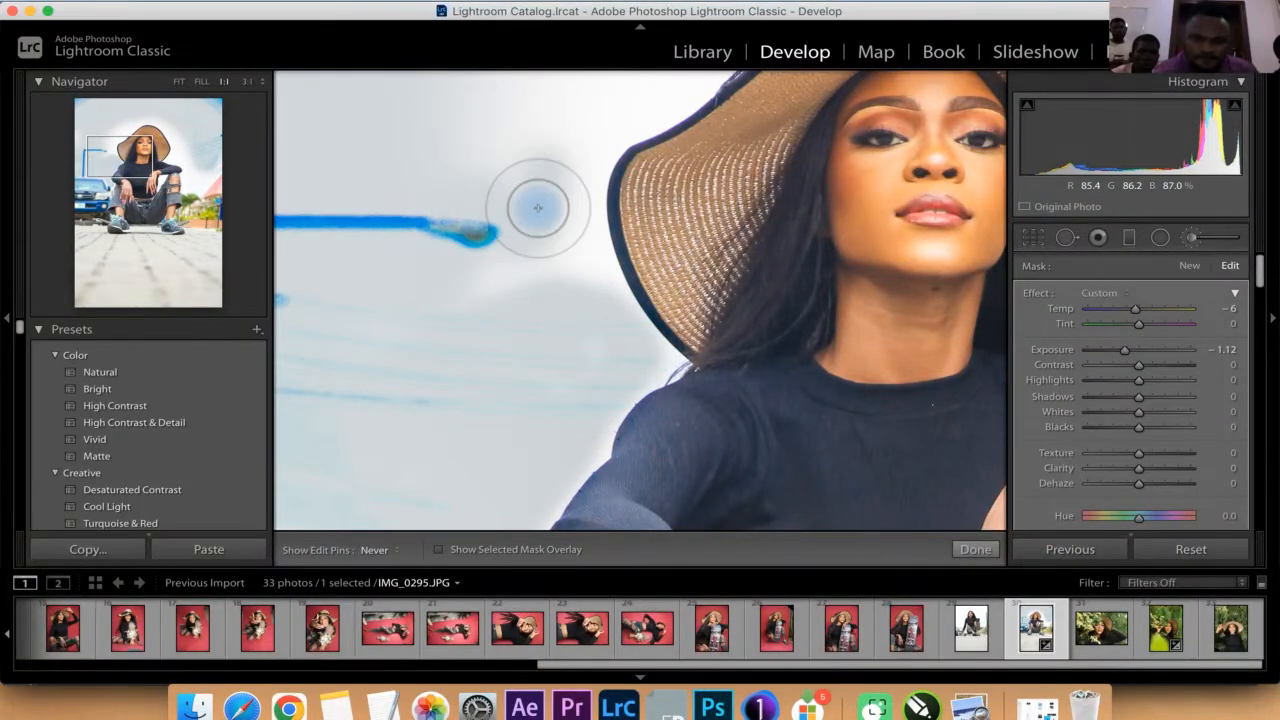
pyautogui.moveTo(576, 289)
pyautogui.mouseDown()
pyautogui.moveTo(554, 157)
pyautogui.moveTo(571, 129)
pyautogui.moveTo(519, 221)
pyautogui.mouseUp()
pyautogui.moveTo(449, 430); pyautogui.dragTo(449, 450)
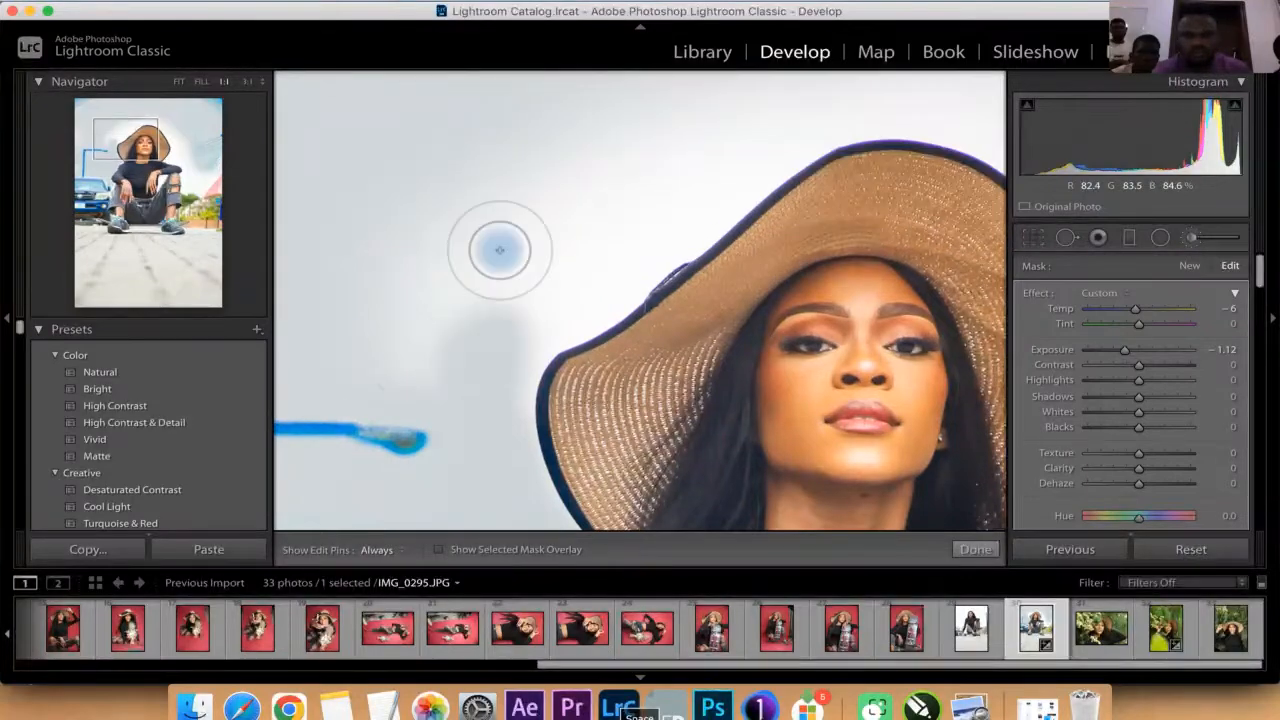
# - Extend the brushed adjustment across the sky above the hat
pyautogui.moveTo(500, 251)
pyautogui.mouseDown()
pyautogui.moveTo(456, 295)
pyautogui.moveTo(521, 212)
pyautogui.moveTo(491, 222)
pyautogui.moveTo(497, 164)
pyautogui.moveTo(351, 334)
pyautogui.moveTo(541, 171)
pyautogui.moveTo(486, 261)
pyautogui.moveTo(605, 248)
pyautogui.moveTo(501, 330)
pyautogui.moveTo(602, 280)
pyautogui.moveTo(558, 302)
pyautogui.moveTo(700, 144)
pyautogui.moveTo(559, 154)
pyautogui.moveTo(462, 223)
pyautogui.moveTo(770, 172)
pyautogui.moveTo(759, 162)
pyautogui.moveTo(654, 222)
pyautogui.moveTo(489, 356)
pyautogui.moveTo(440, 317)
pyautogui.mouseUp()
pyautogui.press('space')
pyautogui.moveTo(624, 201)
pyautogui.mouseDown()
pyautogui.moveTo(446, 343)
pyautogui.moveTo(415, 319)
pyautogui.mouseUp()
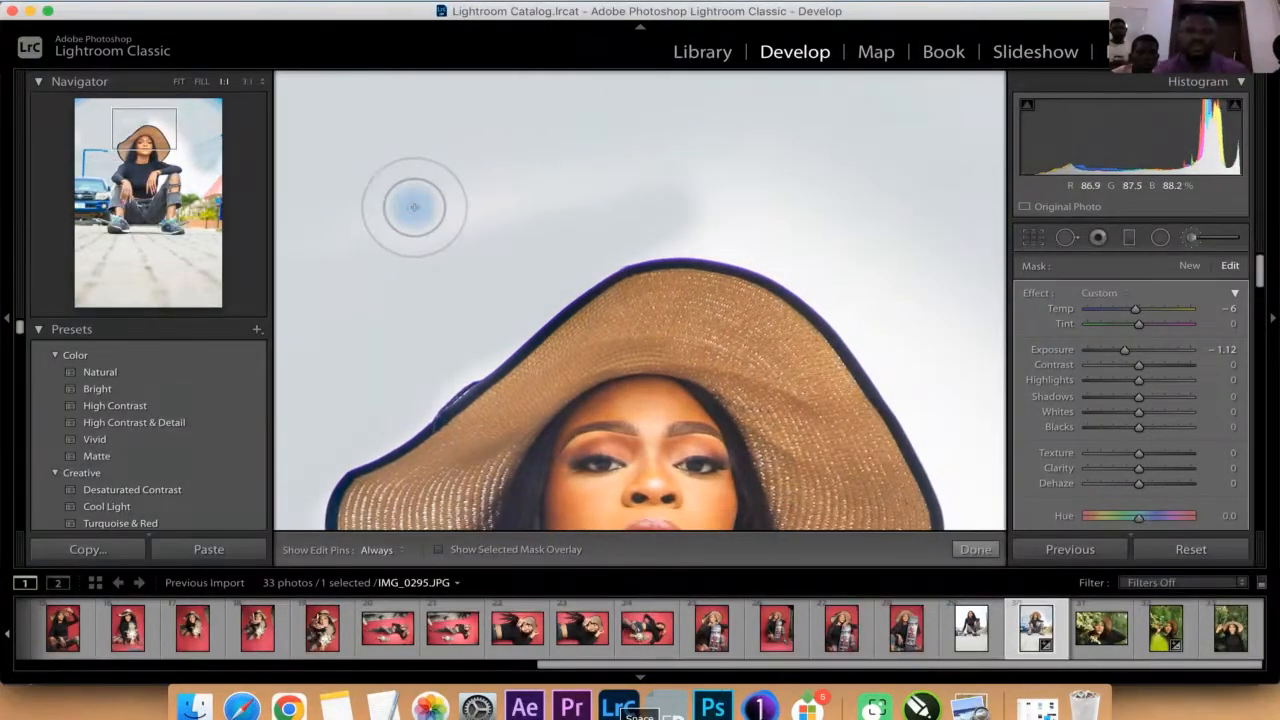
pyautogui.moveTo(414, 206)
pyautogui.mouseDown()
pyautogui.moveTo(682, 175)
pyautogui.moveTo(413, 237)
pyautogui.moveTo(389, 231)
pyautogui.moveTo(657, 152)
pyautogui.moveTo(772, 152)
pyautogui.moveTo(737, 159)
pyautogui.moveTo(718, 205)
pyautogui.moveTo(727, 215)
pyautogui.moveTo(715, 212)
pyautogui.moveTo(859, 251)
pyautogui.moveTo(839, 229)
pyautogui.moveTo(947, 298)
pyautogui.moveTo(718, 311)
pyautogui.moveTo(761, 419)
pyautogui.moveTo(851, 259)
pyautogui.moveTo(813, 273)
pyautogui.moveTo(774, 201)
pyautogui.moveTo(809, 295)
pyautogui.moveTo(798, 368)
pyautogui.moveTo(950, 430)
pyautogui.moveTo(794, 231)
pyautogui.moveTo(713, 201)
pyautogui.moveTo(711, 310)
pyautogui.moveTo(597, 157)
pyautogui.moveTo(532, 127)
pyautogui.moveTo(659, 244)
pyautogui.moveTo(766, 445)
pyautogui.moveTo(691, 238)
pyautogui.moveTo(639, 341)
pyautogui.moveTo(813, 203)
pyautogui.moveTo(729, 286)
pyautogui.moveTo(790, 292)
pyautogui.moveTo(787, 237)
pyautogui.moveTo(801, 297)
pyautogui.moveTo(648, 348)
pyautogui.moveTo(674, 362)
pyautogui.moveTo(827, 366)
pyautogui.moveTo(831, 328)
pyautogui.moveTo(798, 378)
pyautogui.moveTo(656, 356)
pyautogui.moveTo(621, 365)
pyautogui.moveTo(670, 288)
pyautogui.moveTo(677, 243)
pyautogui.moveTo(643, 377)
pyautogui.moveTo(834, 438)
pyautogui.mouseUp()
# - Paint the adjustment over the sky between the hat brim and the woman's elbow on the cable side
pyautogui.press('space')
pyautogui.press('h')
pyautogui.press('space')
pyautogui.press('space')
pyautogui.rightClick(834, 438)
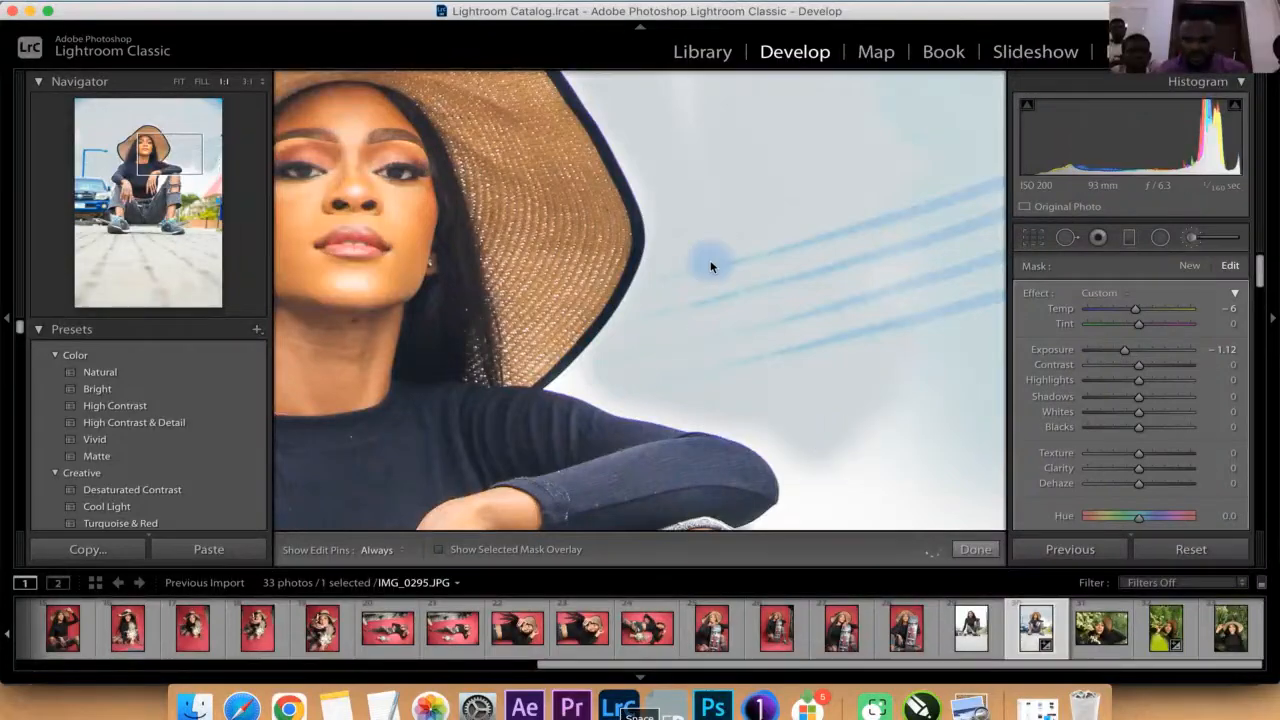
pyautogui.click(700, 230)
pyautogui.moveTo(710, 355); pyautogui.dragTo(634, 214)
# - Brush the adjustment over the sky around the overhead cables, down to the trees and the pink roof
pyautogui.press('h')
pyautogui.moveTo(789, 278)
pyautogui.mouseDown()
pyautogui.moveTo(830, 275)
pyautogui.moveTo(805, 351)
pyautogui.moveTo(727, 400)
pyautogui.moveTo(808, 400)
pyautogui.moveTo(963, 325)
pyautogui.moveTo(930, 443)
pyautogui.moveTo(870, 425)
pyautogui.moveTo(836, 247)
pyautogui.mouseUp()
pyautogui.moveTo(749, 274)
pyautogui.mouseDown()
pyautogui.moveTo(710, 264)
pyautogui.moveTo(700, 384)
pyautogui.moveTo(797, 380)
pyautogui.moveTo(884, 347)
pyautogui.moveTo(870, 428)
pyautogui.moveTo(947, 289)
pyautogui.moveTo(927, 348)
pyautogui.moveTo(977, 274)
pyautogui.moveTo(932, 245)
pyautogui.moveTo(749, 314)
pyautogui.moveTo(711, 277)
pyautogui.moveTo(696, 208)
pyautogui.moveTo(713, 149)
pyautogui.moveTo(718, 313)
pyautogui.moveTo(700, 392)
pyautogui.moveTo(821, 406)
pyautogui.moveTo(924, 353)
pyautogui.mouseUp()
pyautogui.moveTo(769, 331); pyautogui.dragTo(427, 332)
pyautogui.press('h')
pyautogui.moveTo(766, 114)
pyautogui.mouseDown()
pyautogui.moveTo(784, 144)
pyautogui.moveTo(693, 251)
pyautogui.mouseUp()
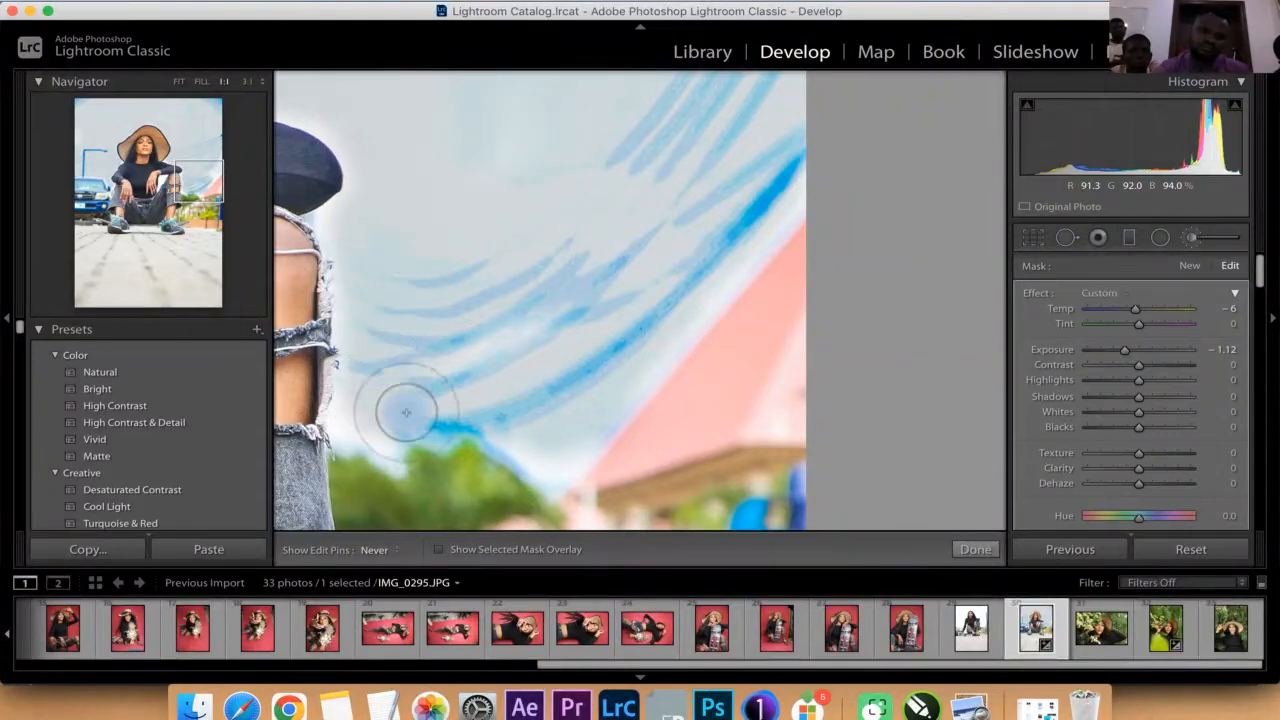
# - Check the brushed sky on the whole photo and undo the last brush stroke near the cables
pyautogui.press('h')
pyautogui.press('z')
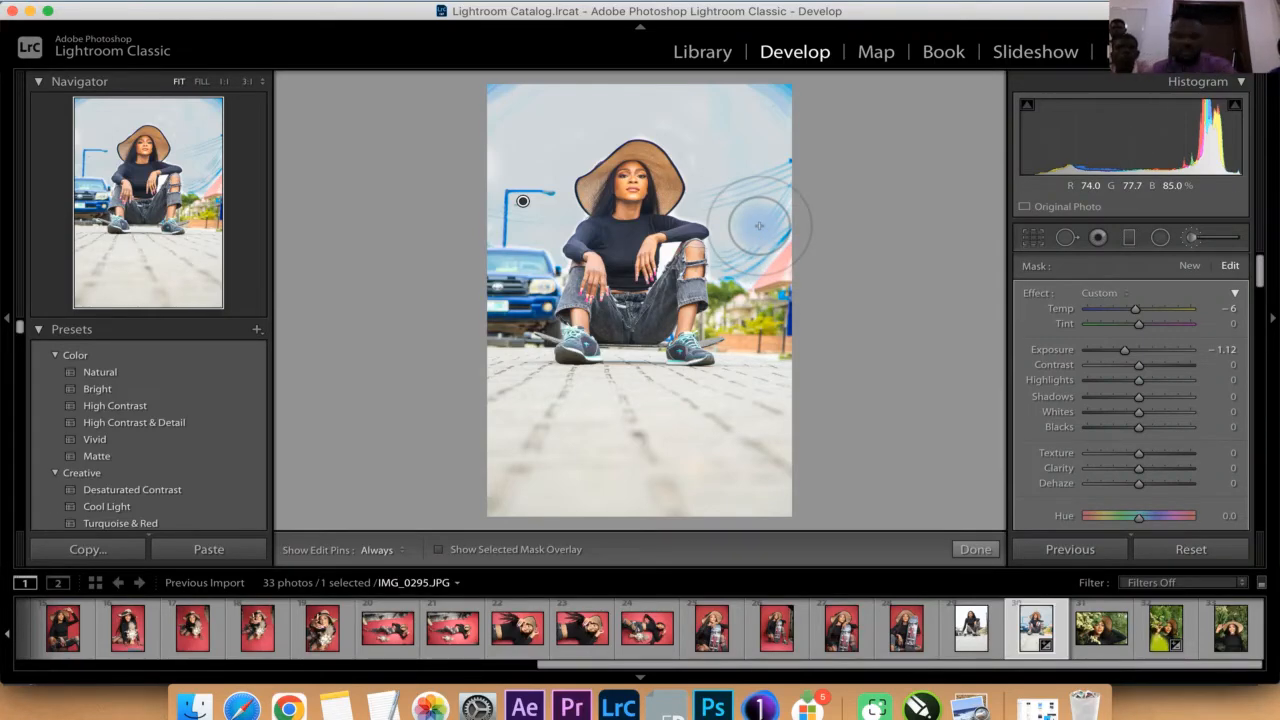
pyautogui.press('space')
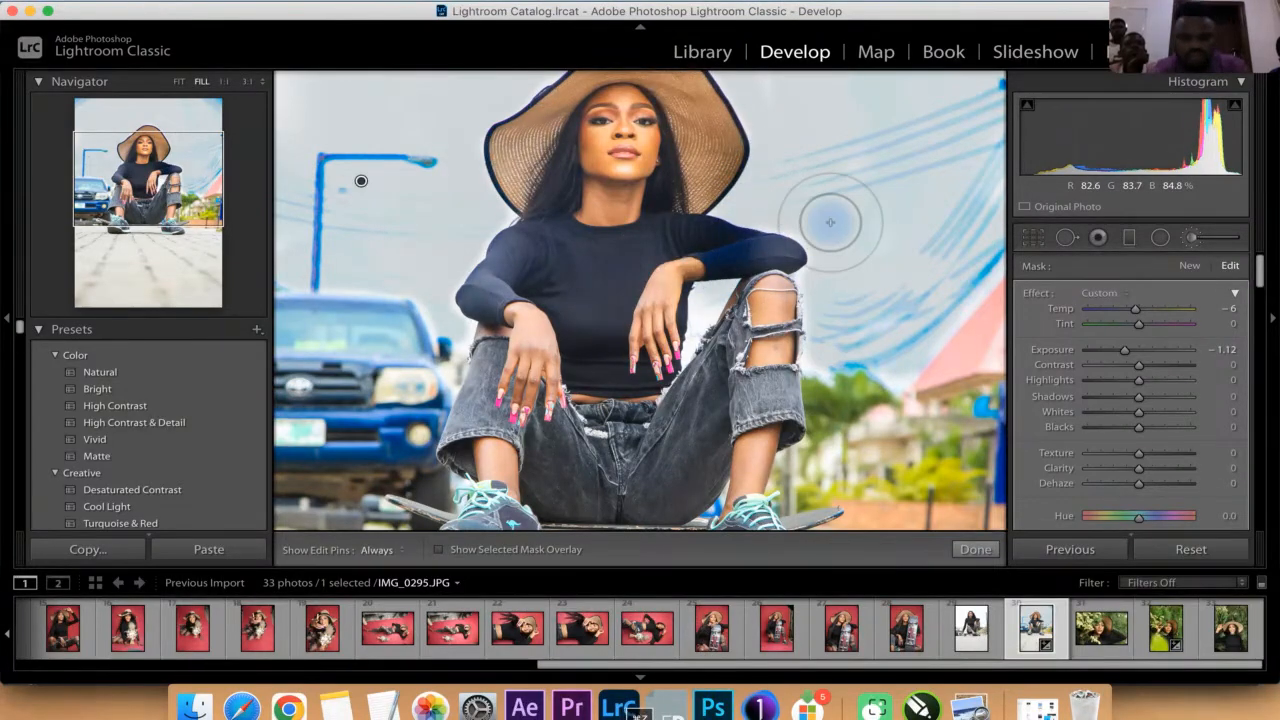
pyautogui.press('super+z')
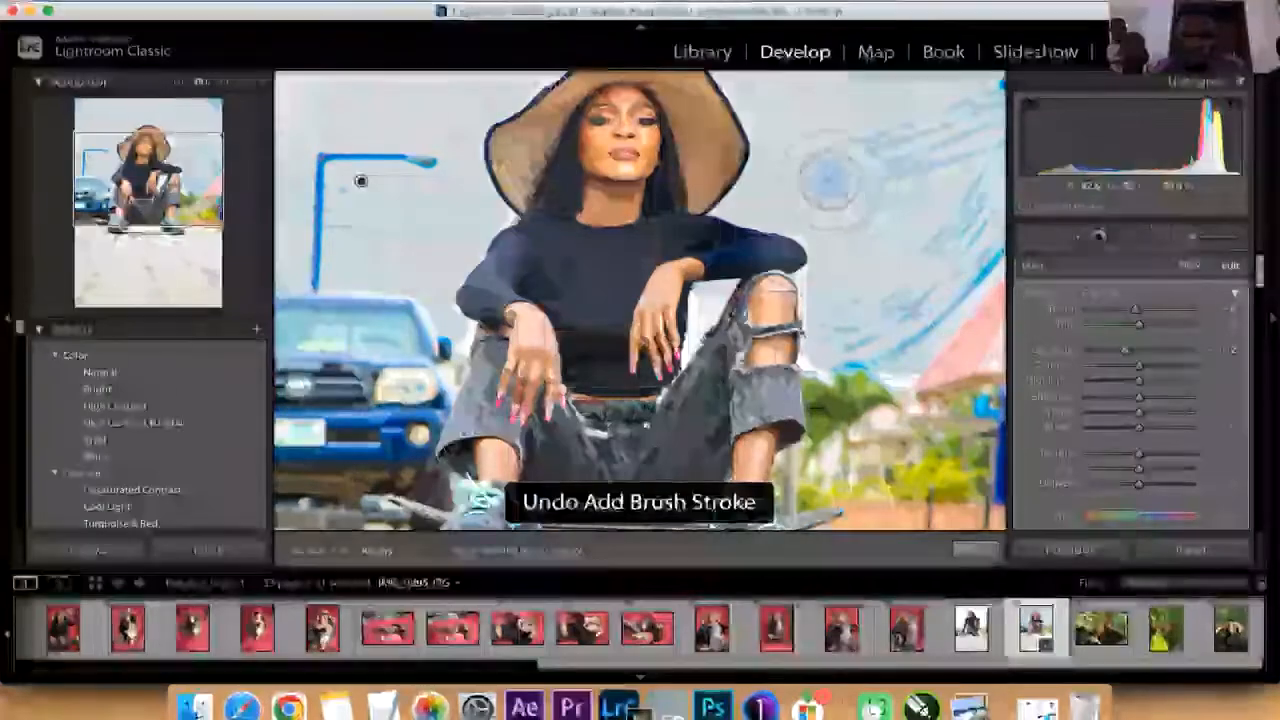
pyautogui.moveTo(803, 197); pyautogui.dragTo(763, 348)
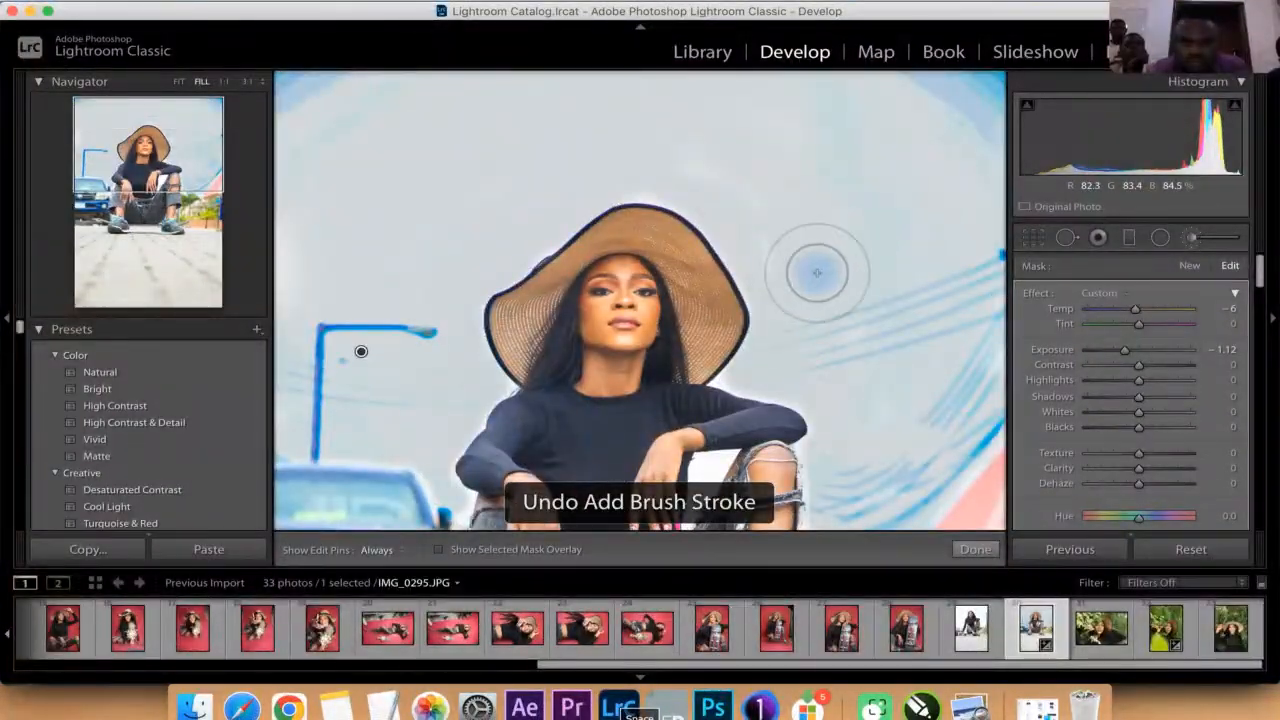
pyautogui.moveTo(800, 255); pyautogui.dragTo(739, 179)
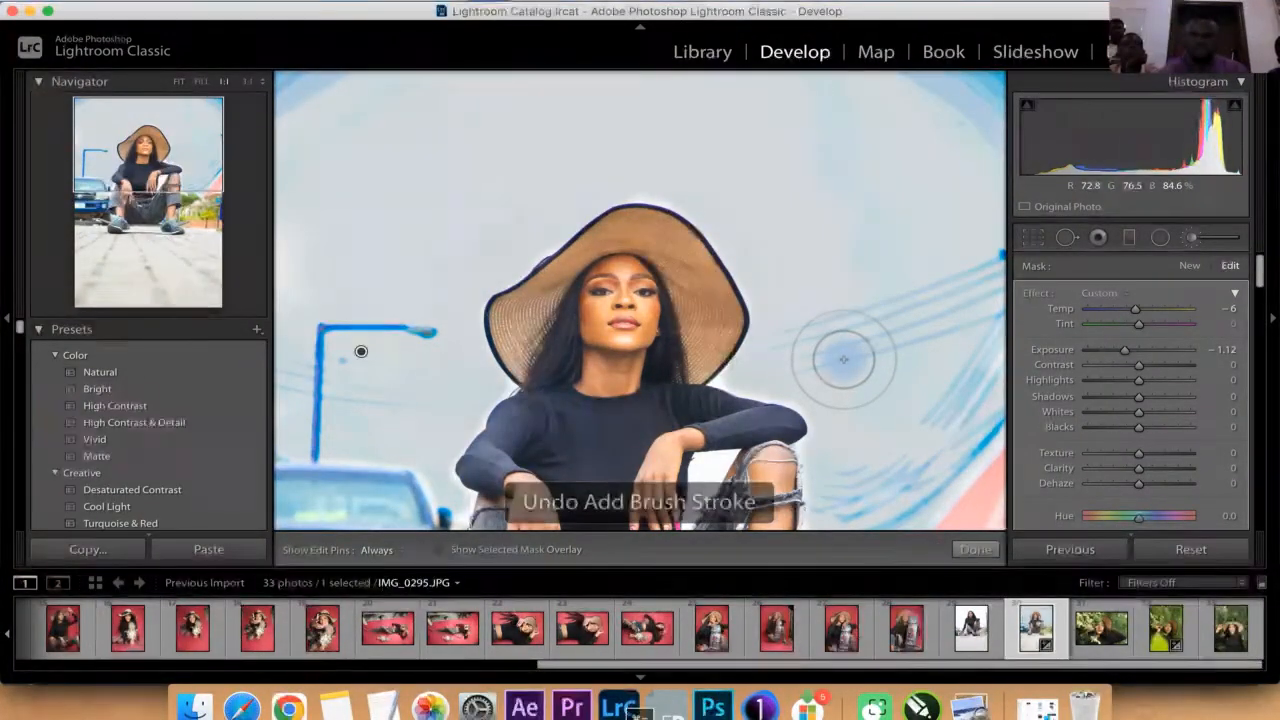
# - Brush over the bright halo in the sky along the woman's shoulder and elbow with a smaller brush
pyautogui.press('super+equal')
pyautogui.press('space')
pyautogui.moveTo(612, 240); pyautogui.dragTo(385, 146)
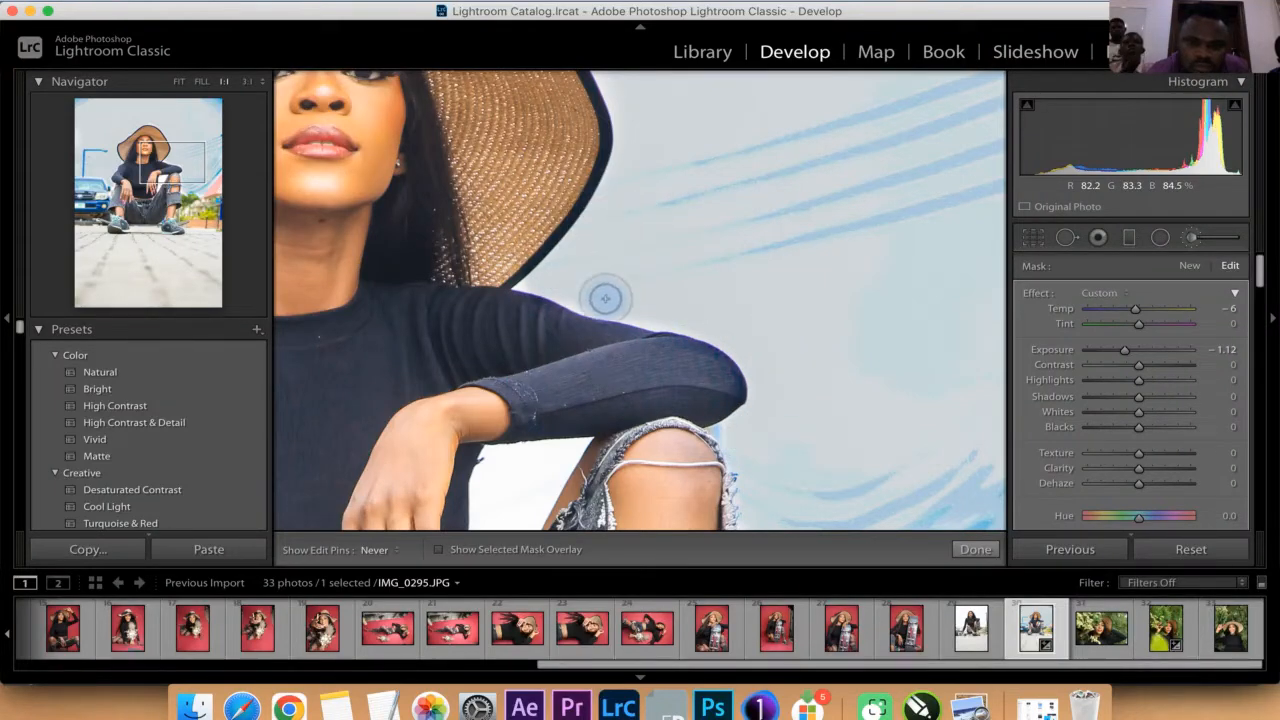
pyautogui.moveTo(674, 291); pyautogui.dragTo(714, 470)
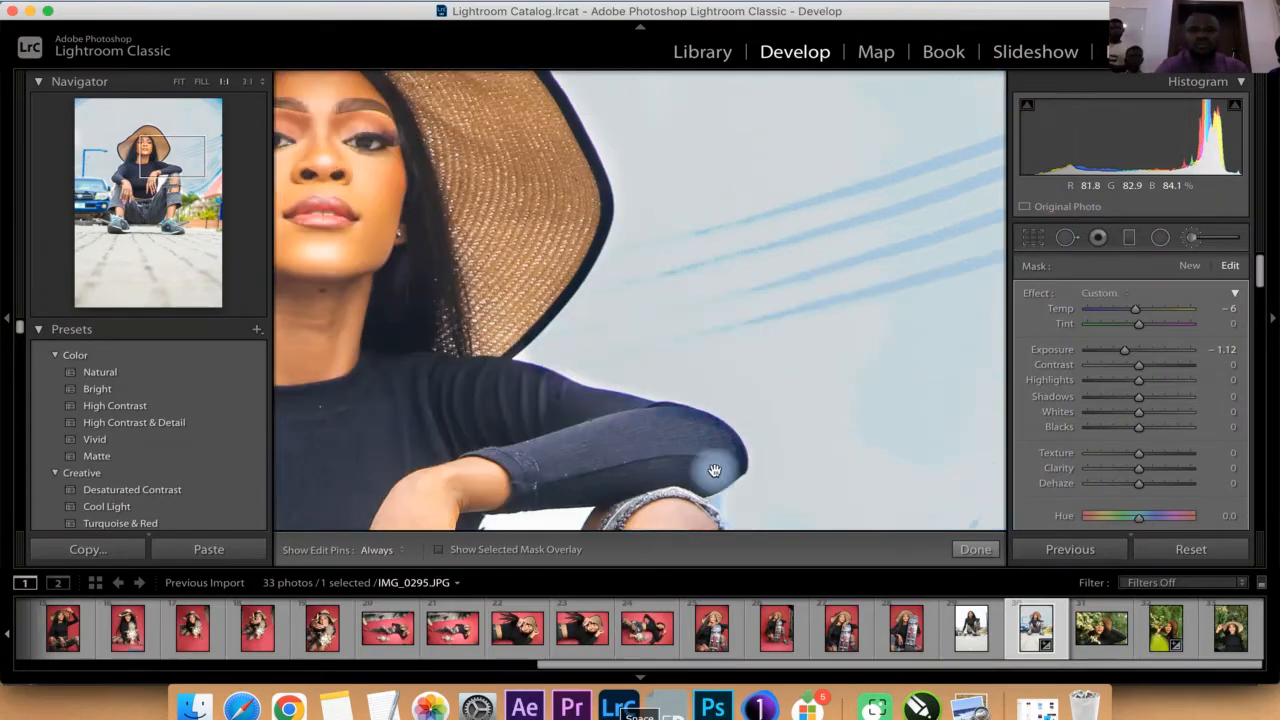
# - Brush over the bright halo in the sky along the crown and brim edge of the hat
pyautogui.moveTo(714, 331)
pyautogui.mouseDown()
pyautogui.moveTo(757, 366)
pyautogui.moveTo(653, 185)
pyautogui.mouseUp()
pyautogui.moveTo(762, 370); pyautogui.dragTo(788, 377)
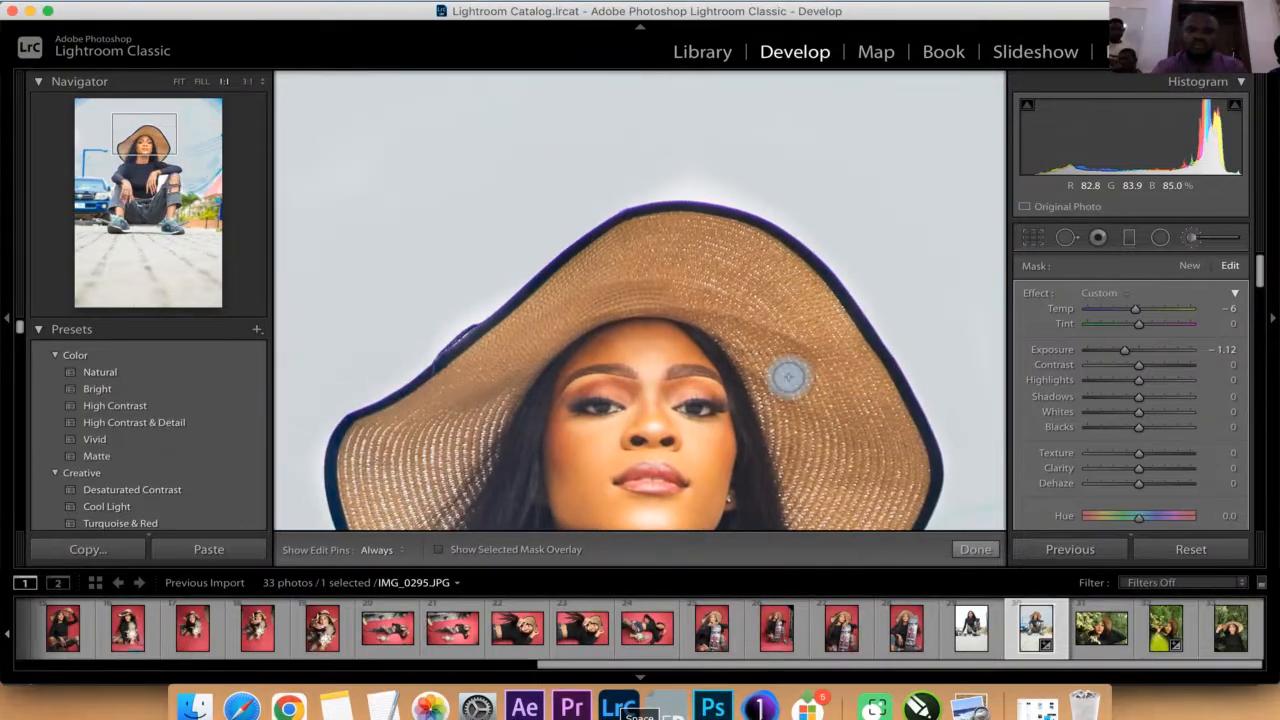
pyautogui.moveTo(840, 249)
pyautogui.mouseDown()
pyautogui.moveTo(732, 190)
pyautogui.moveTo(673, 182)
pyautogui.moveTo(581, 201)
pyautogui.moveTo(468, 311)
pyautogui.moveTo(331, 399)
pyautogui.moveTo(305, 454)
pyautogui.mouseUp()
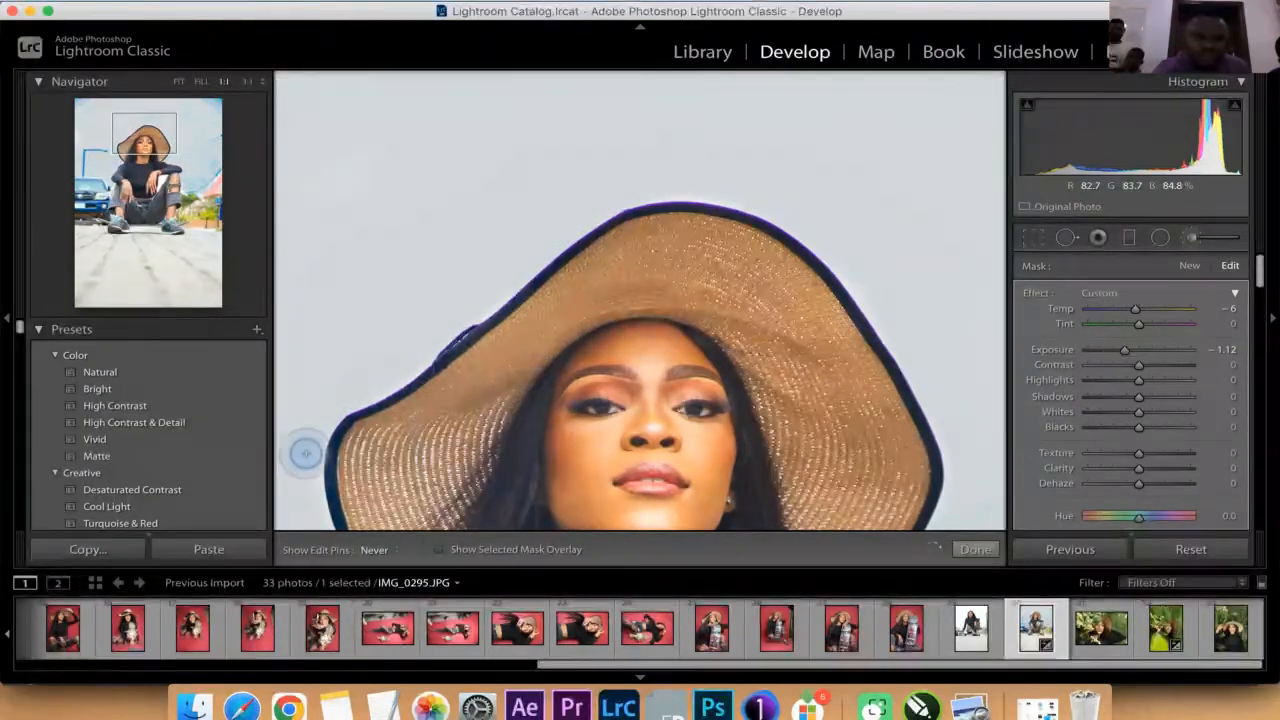
# - Fill in the sky beside the hat brim and shoulder facing the street lamp, and show the whole photo
pyautogui.moveTo(502, 370); pyautogui.dragTo(795, 194)
pyautogui.moveTo(586, 271)
pyautogui.mouseDown()
pyautogui.moveTo(588, 314)
pyautogui.moveTo(674, 448)
pyautogui.mouseUp()
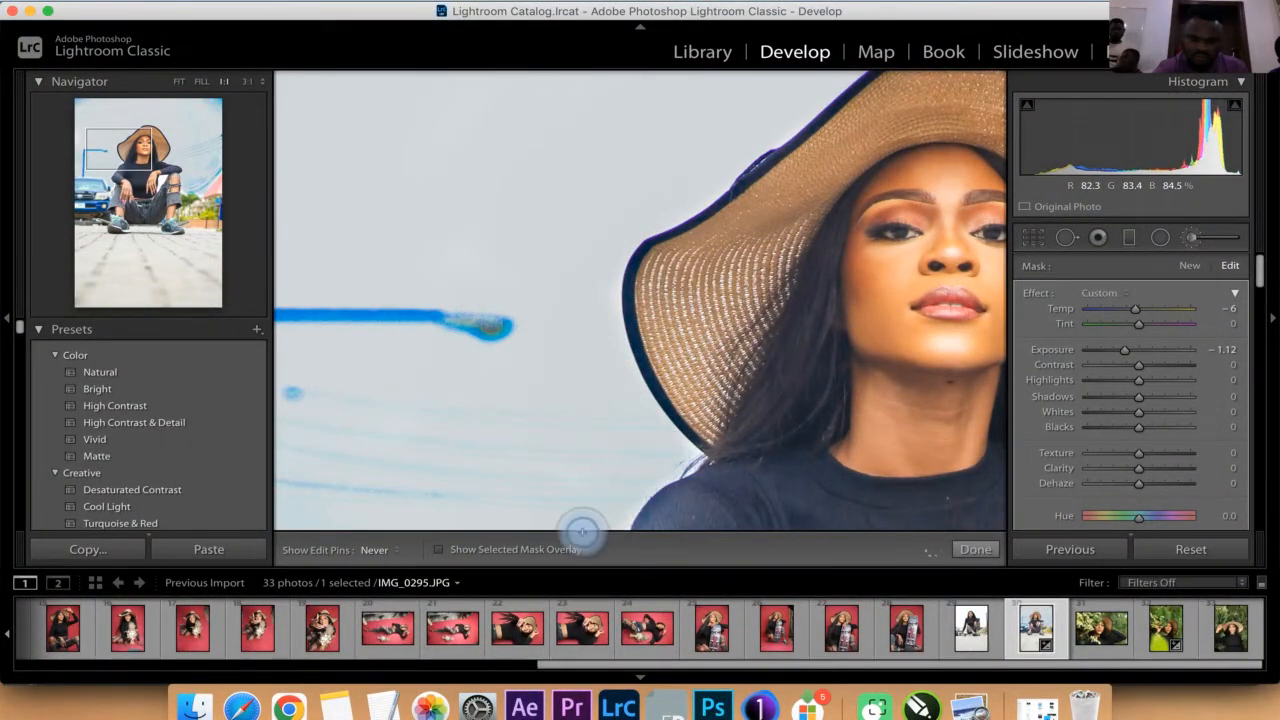
pyautogui.moveTo(582, 532); pyautogui.dragTo(533, 364)
pyautogui.press('super+minus')
pyautogui.press('super+minus')
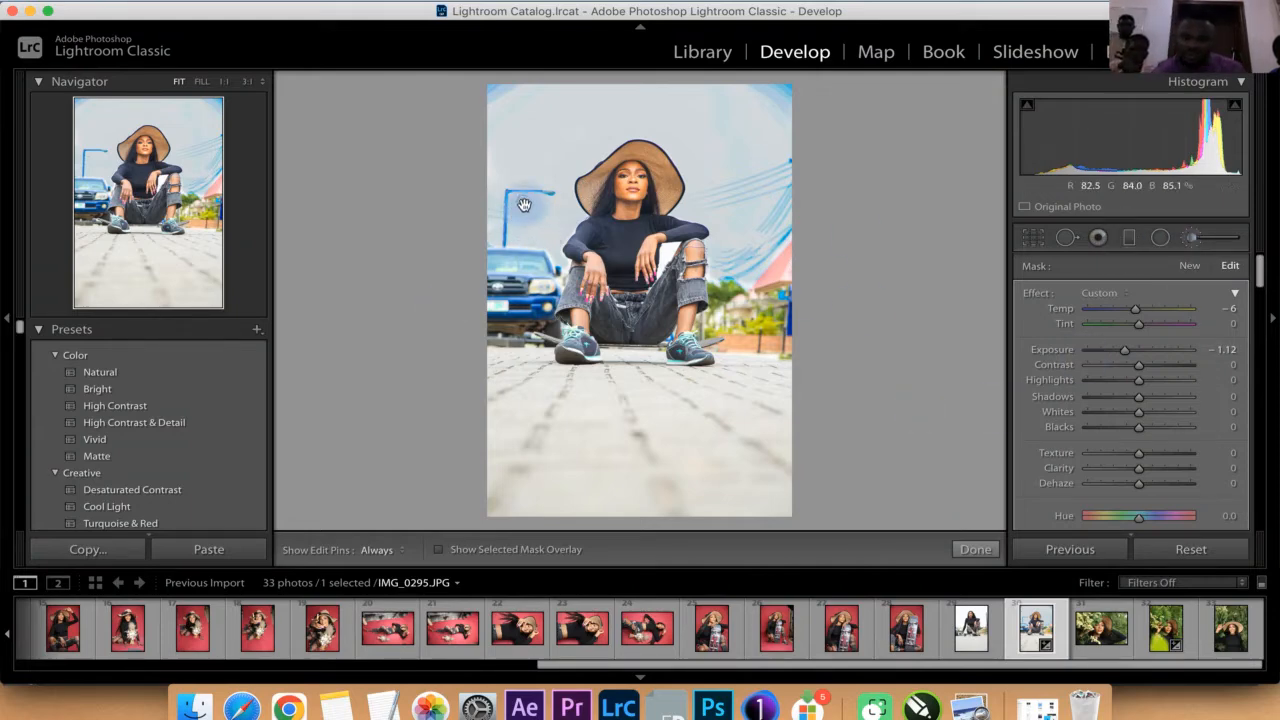
# - Set the brushed sky adjustment's Exposure to -0.86
pyautogui.click(524, 206)
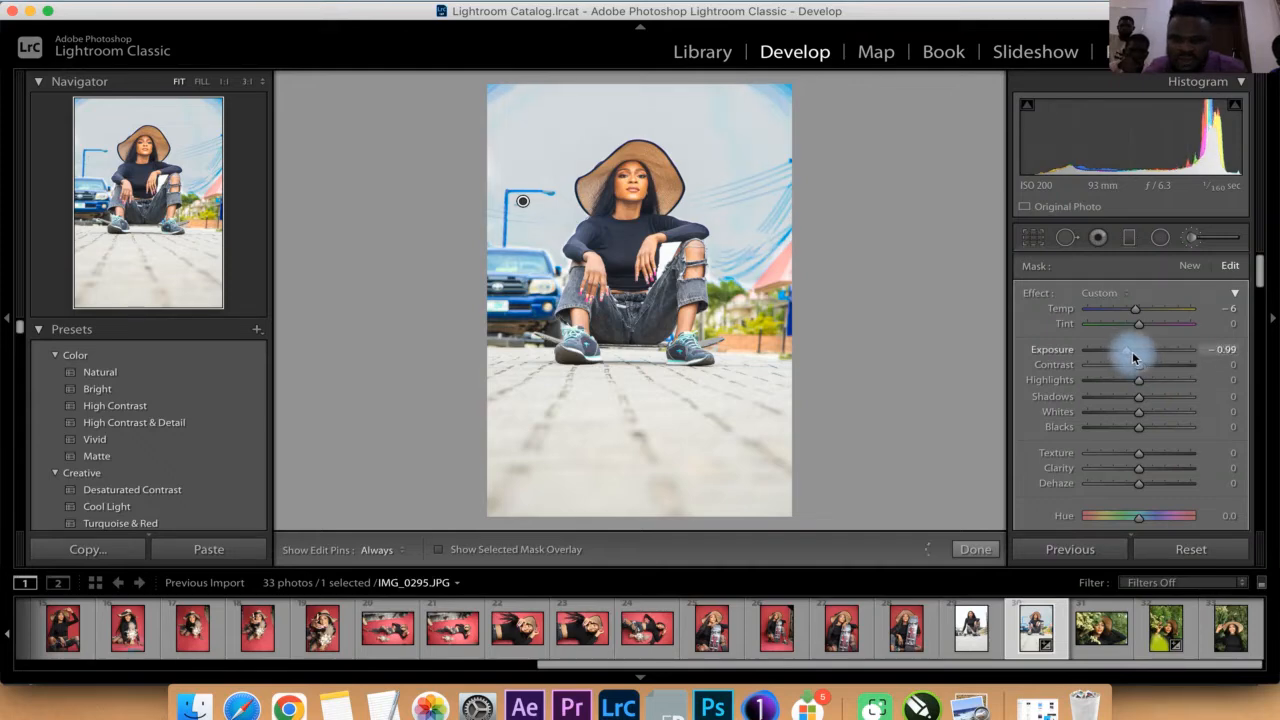
pyautogui.moveTo(1132, 357); pyautogui.dragTo(1127, 357)
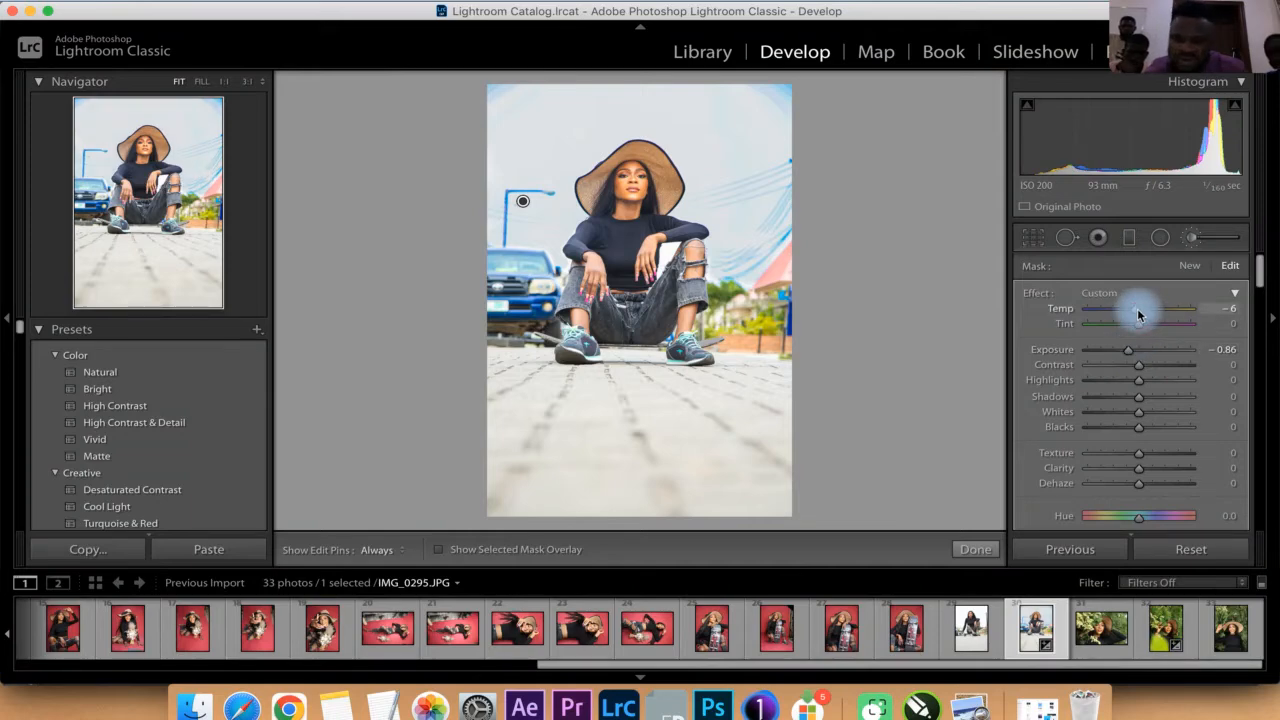
# - Set the brushed sky adjustment's Temp to -34 and check the sky around the woman without the edit pin
pyautogui.moveTo(1131, 308); pyautogui.dragTo(1124, 308)
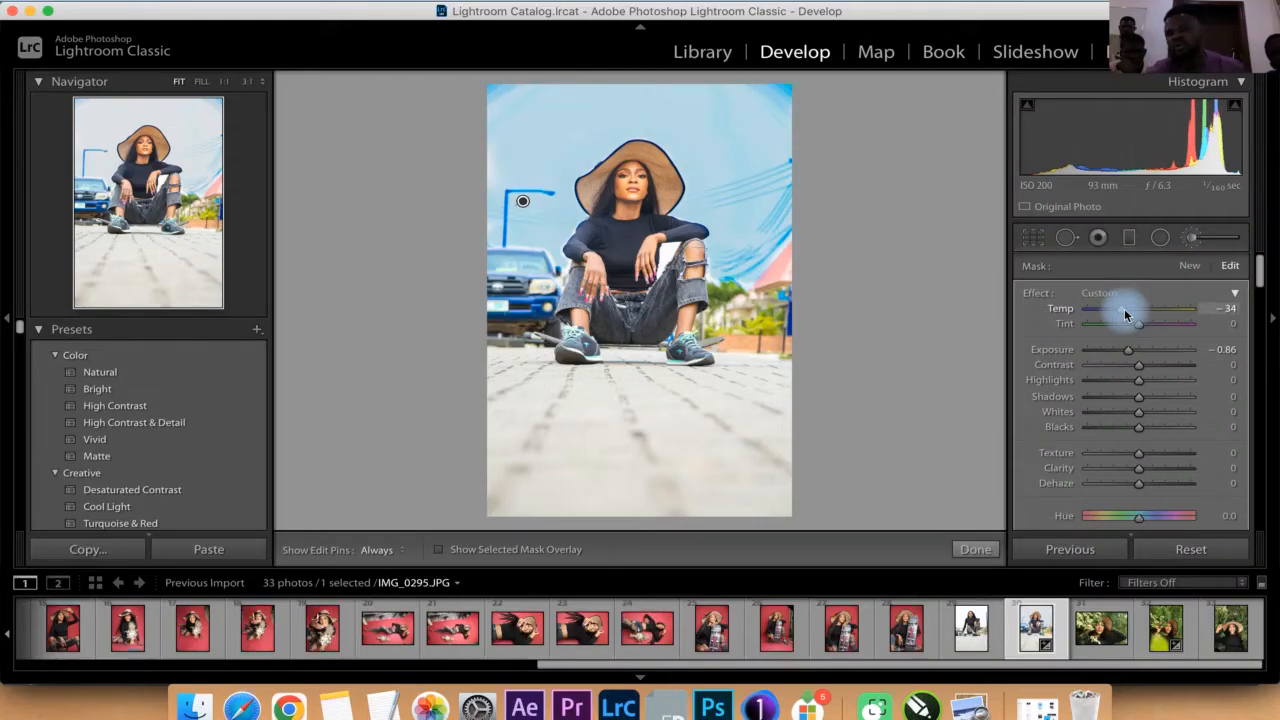
pyautogui.moveTo(1124, 308); pyautogui.dragTo(1124, 308)
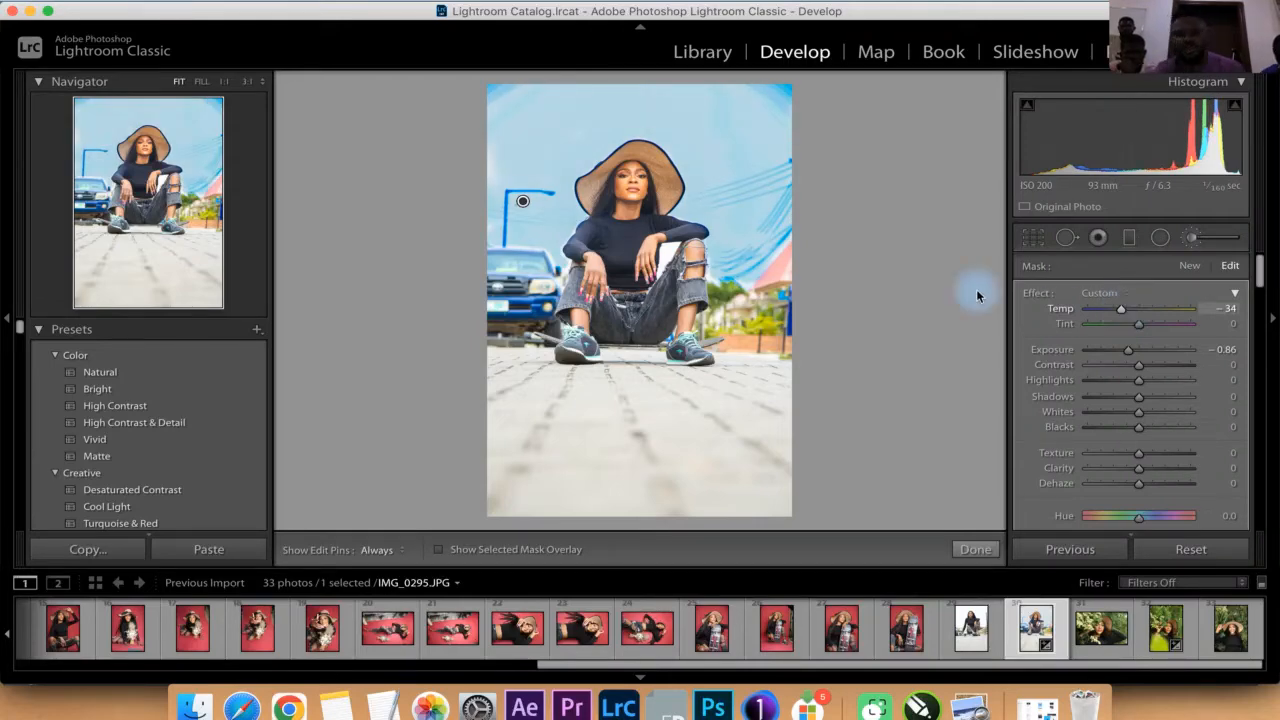
pyautogui.click(977, 289)
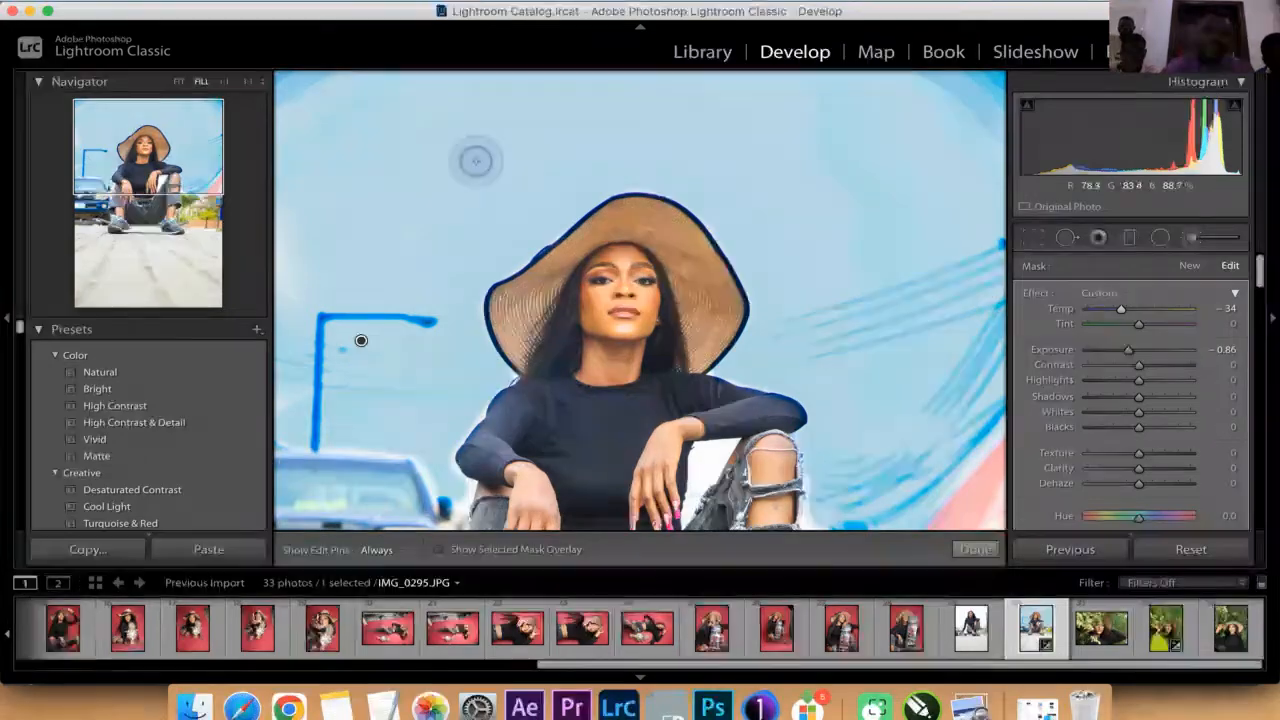
pyautogui.press('h')
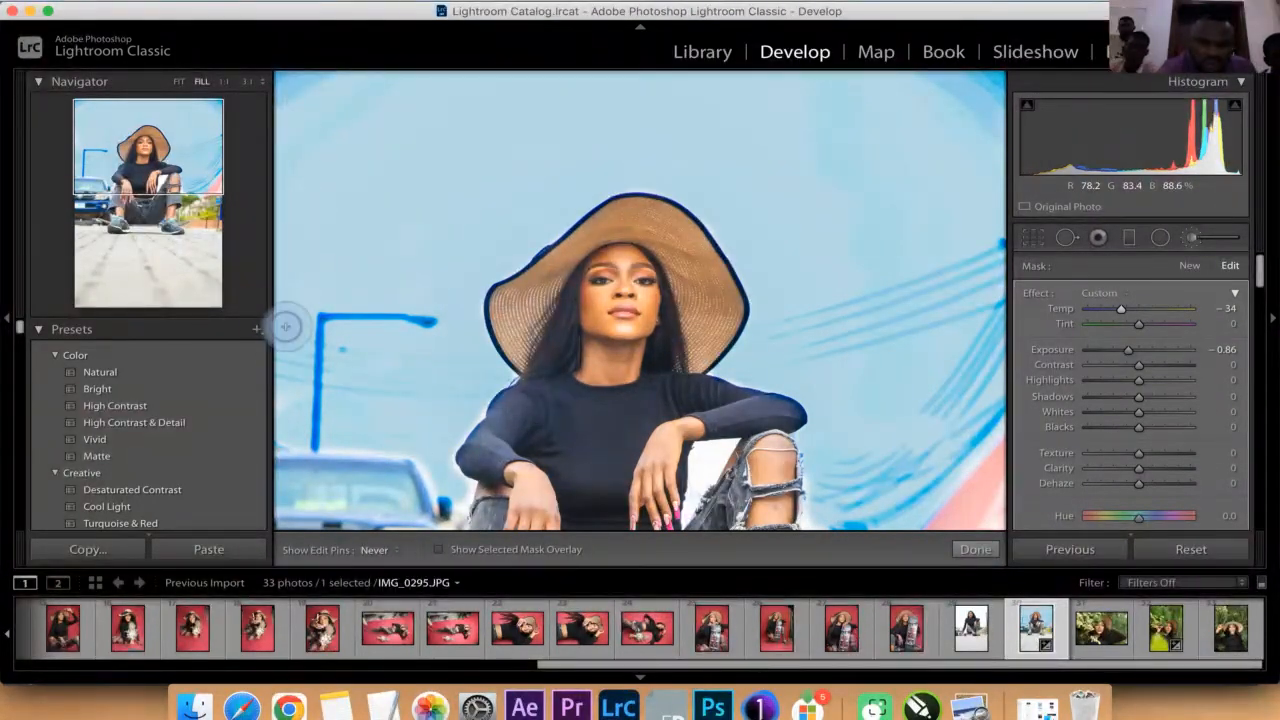
pyautogui.press('h')
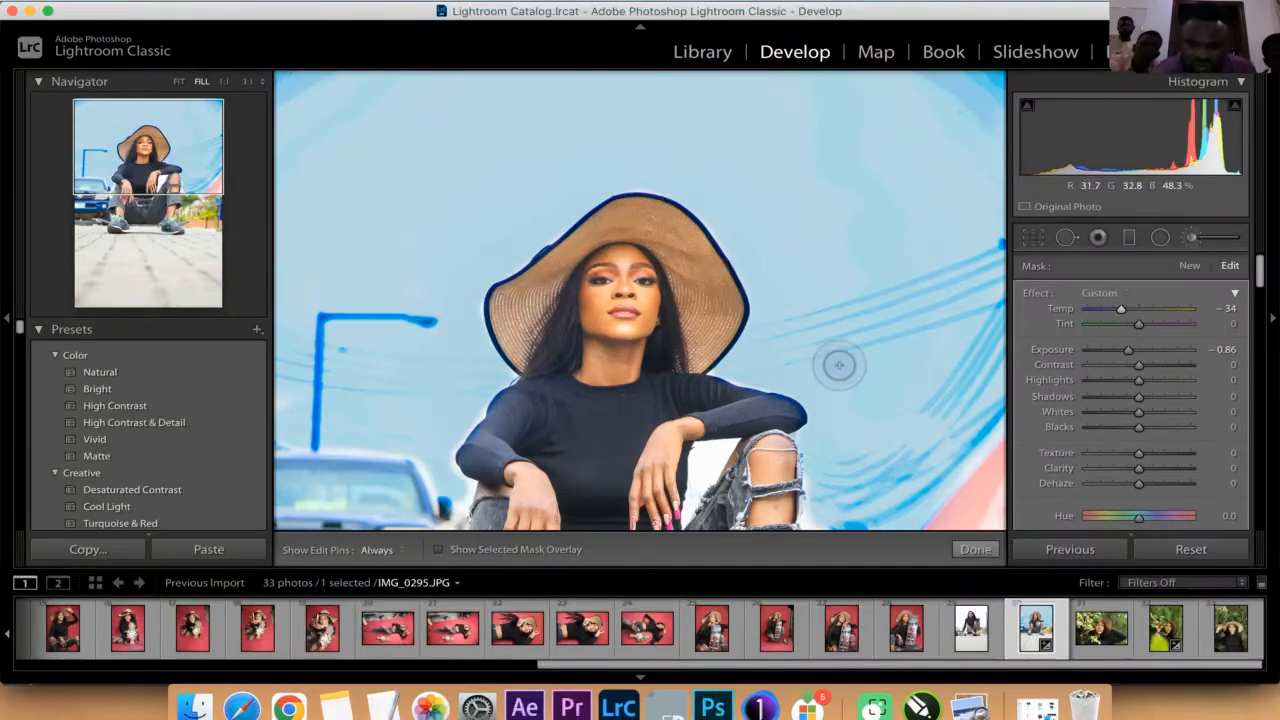
# - Brush over the remaining bright halo in the sky along the hat brim and shoulder on the street lamp side
pyautogui.press('z')
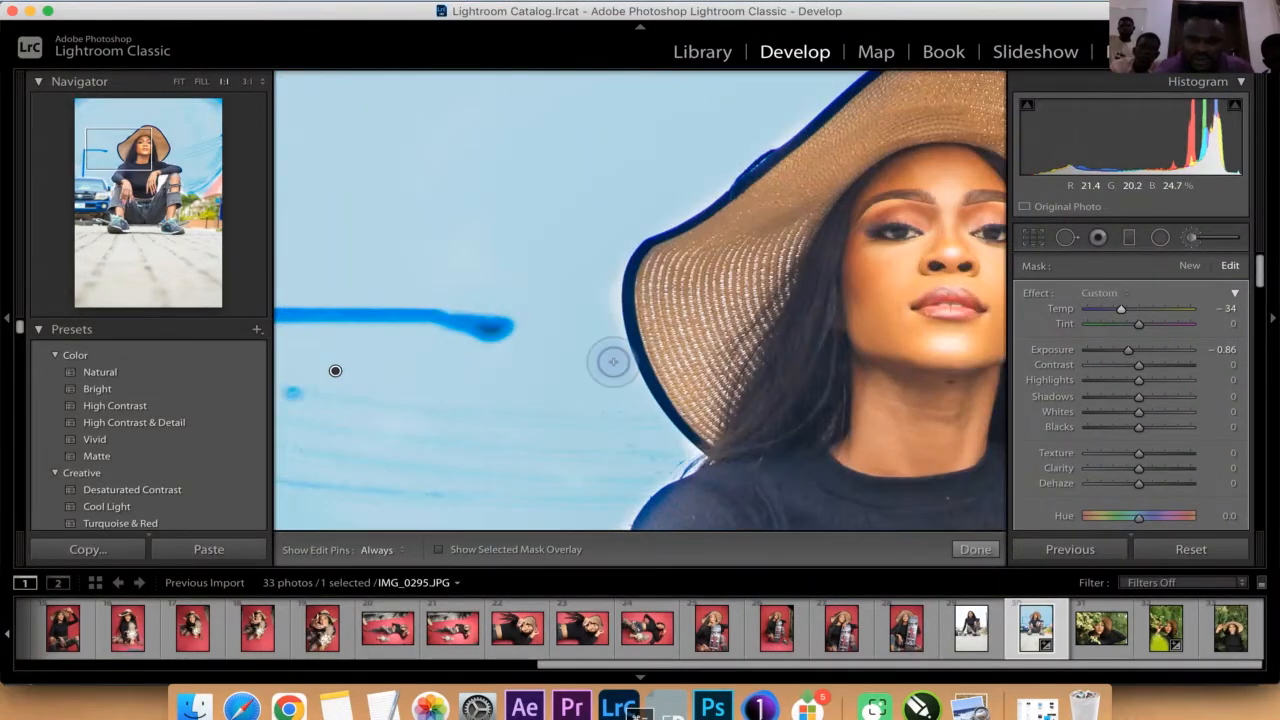
pyautogui.moveTo(598, 290); pyautogui.dragTo(554, 205)
pyautogui.press('h')
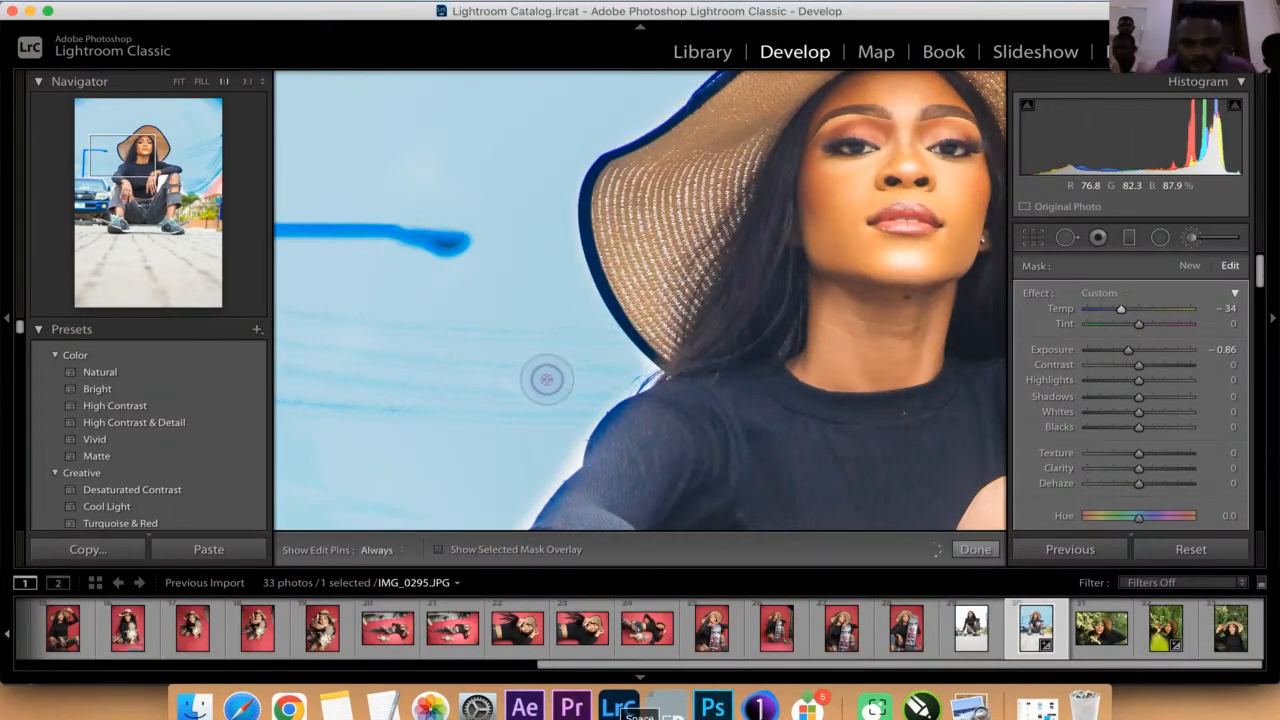
pyautogui.moveTo(543, 377); pyautogui.dragTo(677, 187)
pyautogui.press('h')
pyautogui.press('h')
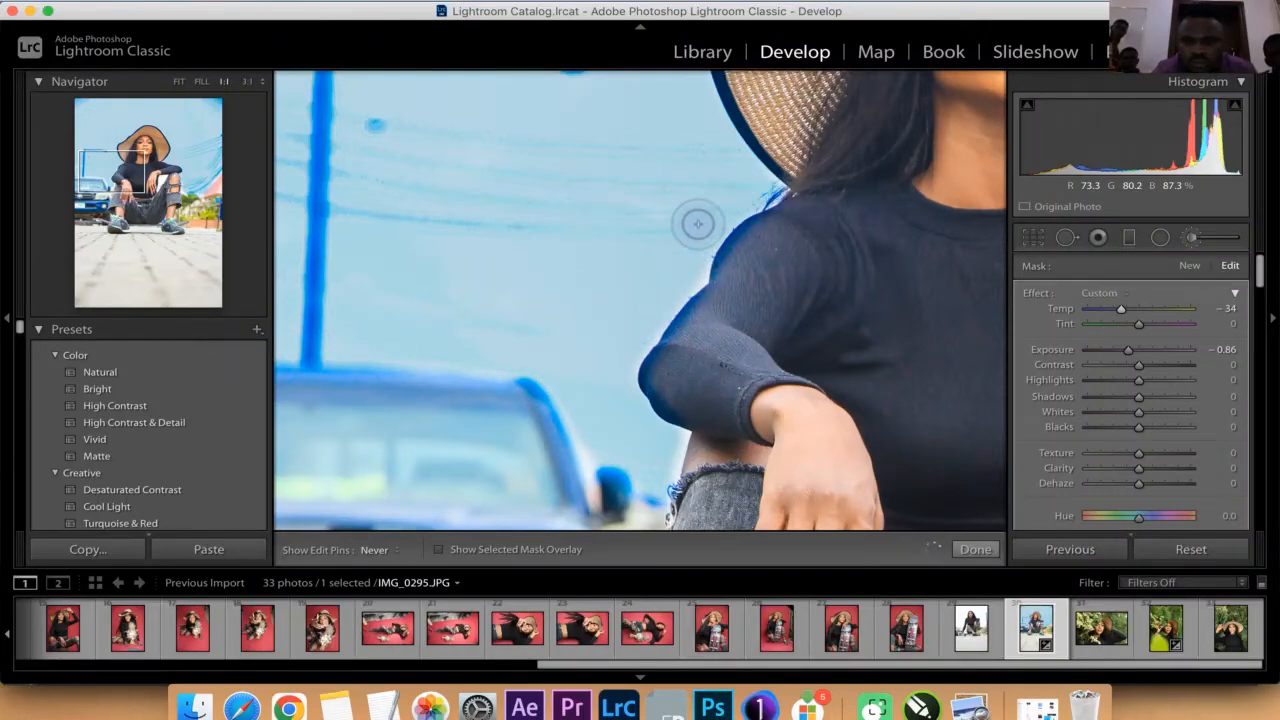
# - Brush over the halo along the raised forearm and the crown of the hat on the side away from the street lamp
pyautogui.press('space')
pyautogui.moveTo(737, 309); pyautogui.dragTo(290, 394)
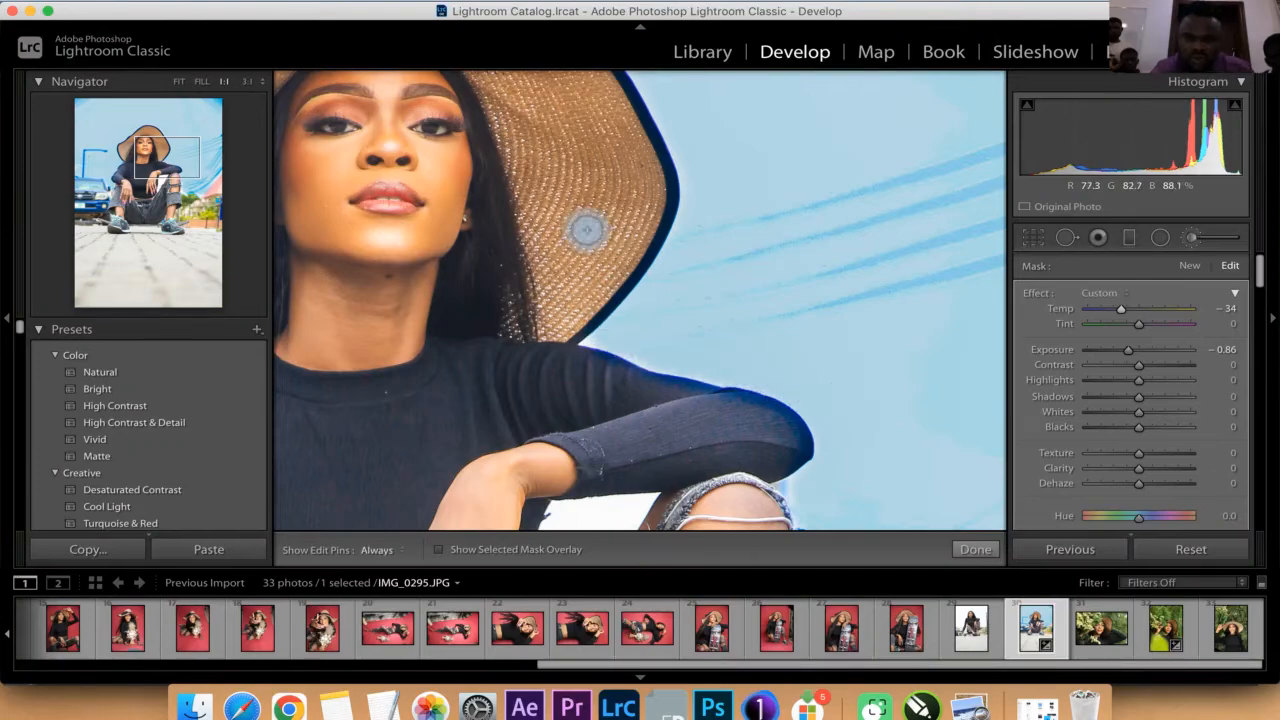
pyautogui.press('space')
pyautogui.moveTo(586, 229)
pyautogui.mouseDown()
pyautogui.moveTo(600, 262)
pyautogui.moveTo(691, 232)
pyautogui.moveTo(666, 329)
pyautogui.mouseUp()
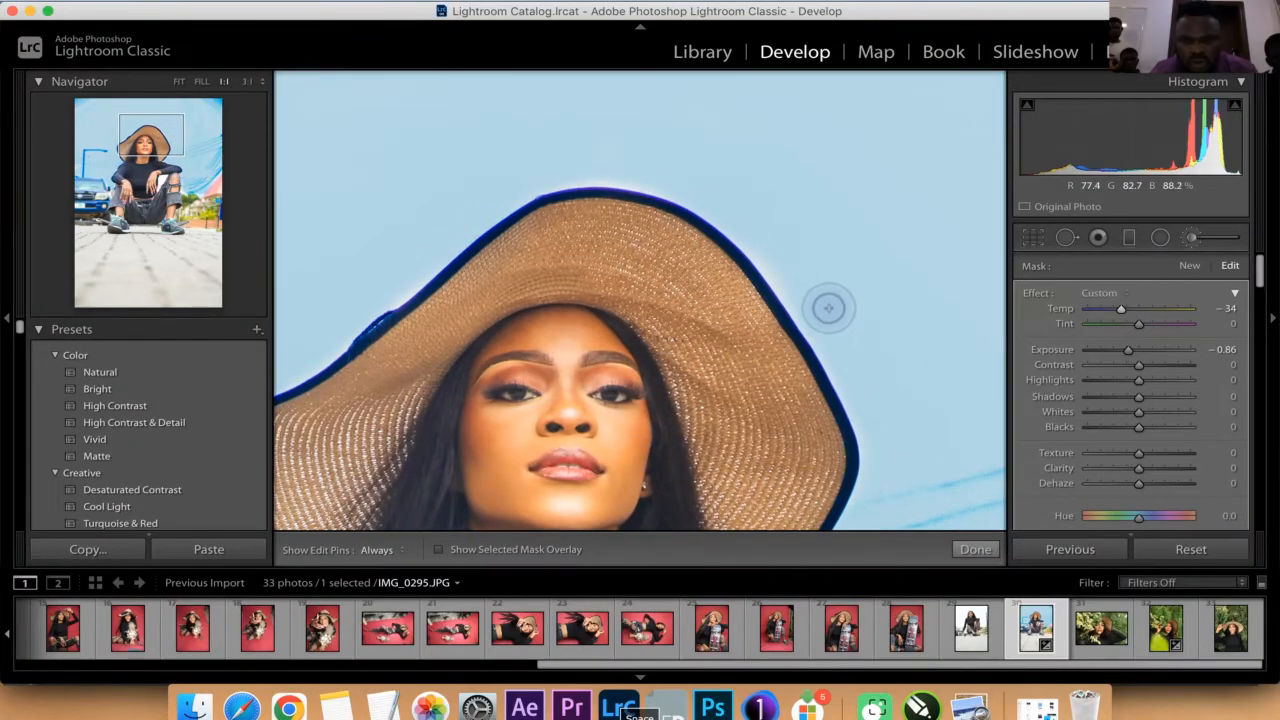
pyautogui.moveTo(823, 321)
pyautogui.mouseDown()
pyautogui.moveTo(741, 222)
pyautogui.moveTo(646, 175)
pyautogui.mouseUp()
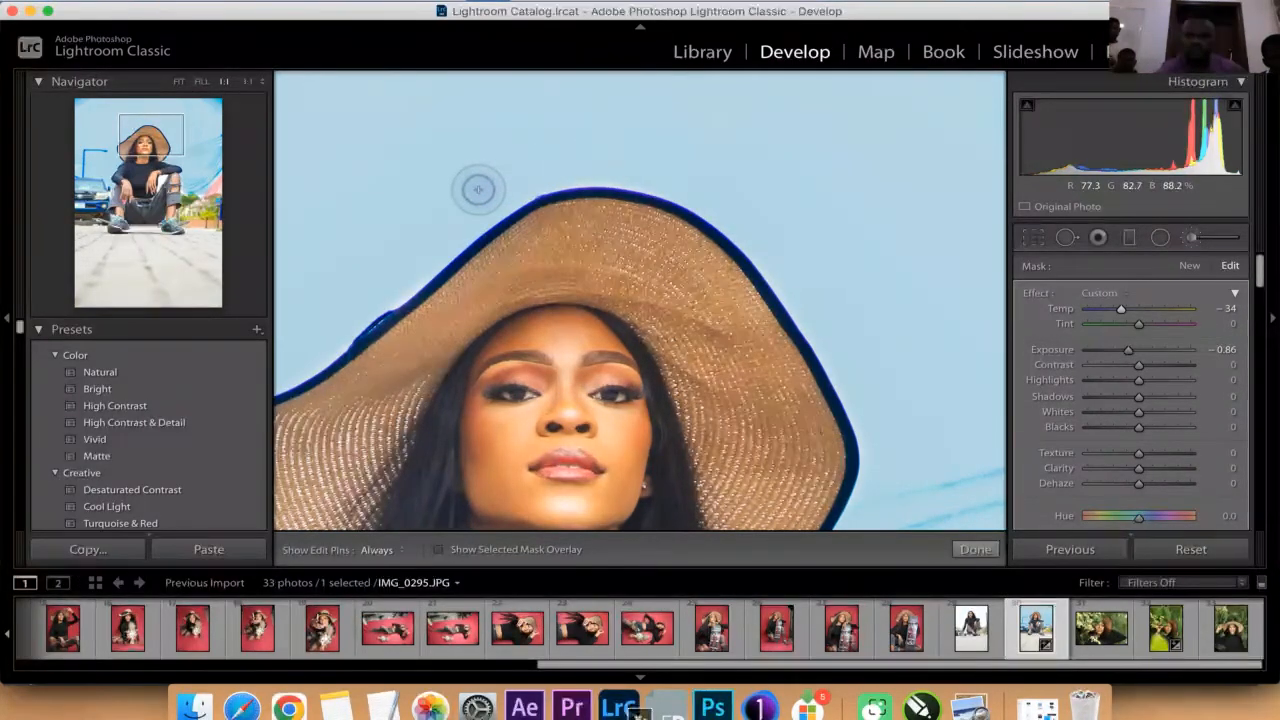
pyautogui.press('z')
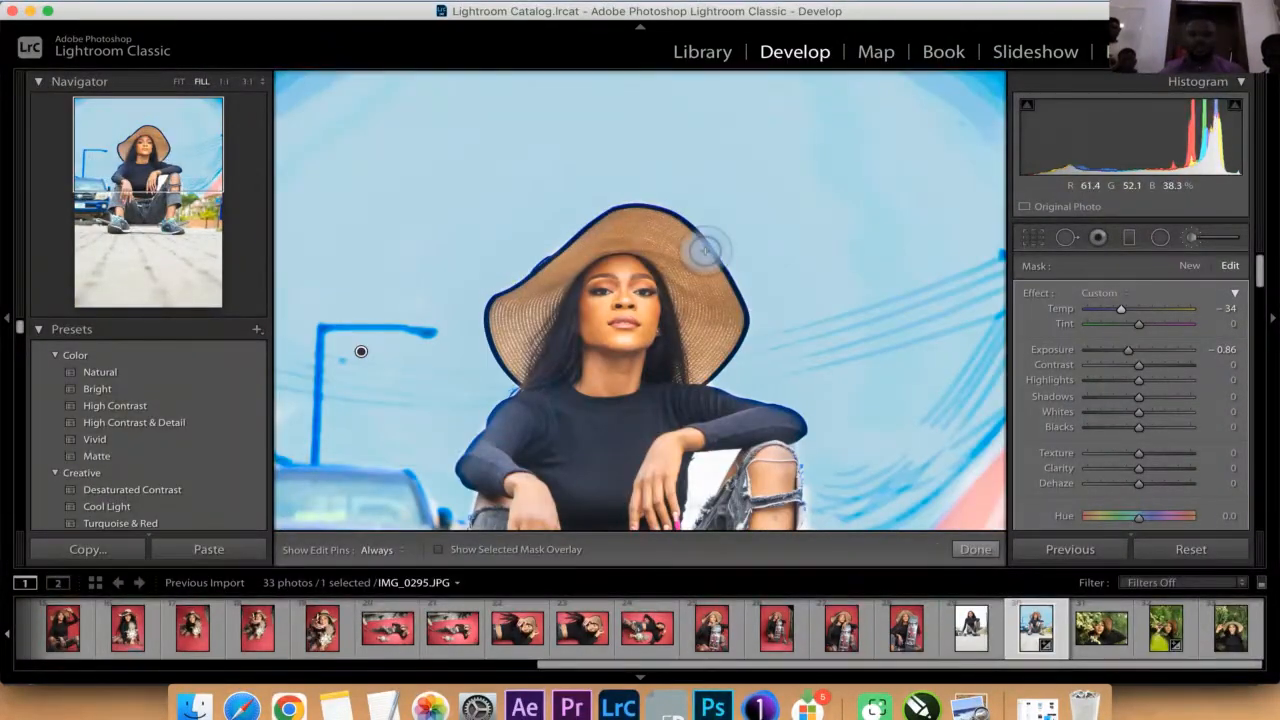
# - Extend the sky adjustment into the white gap between the woman's torso, forearm and raised ripped-jeans leg
pyautogui.press('space')
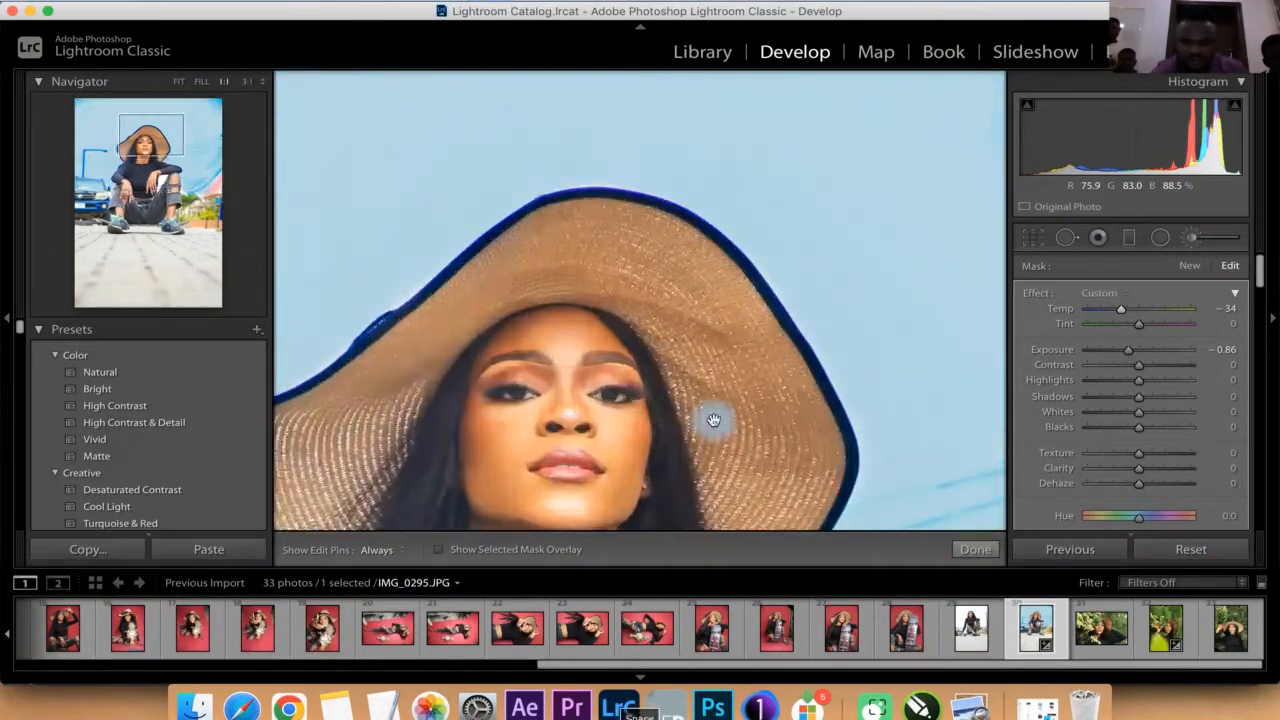
pyautogui.scroll(-10, 712, 415)
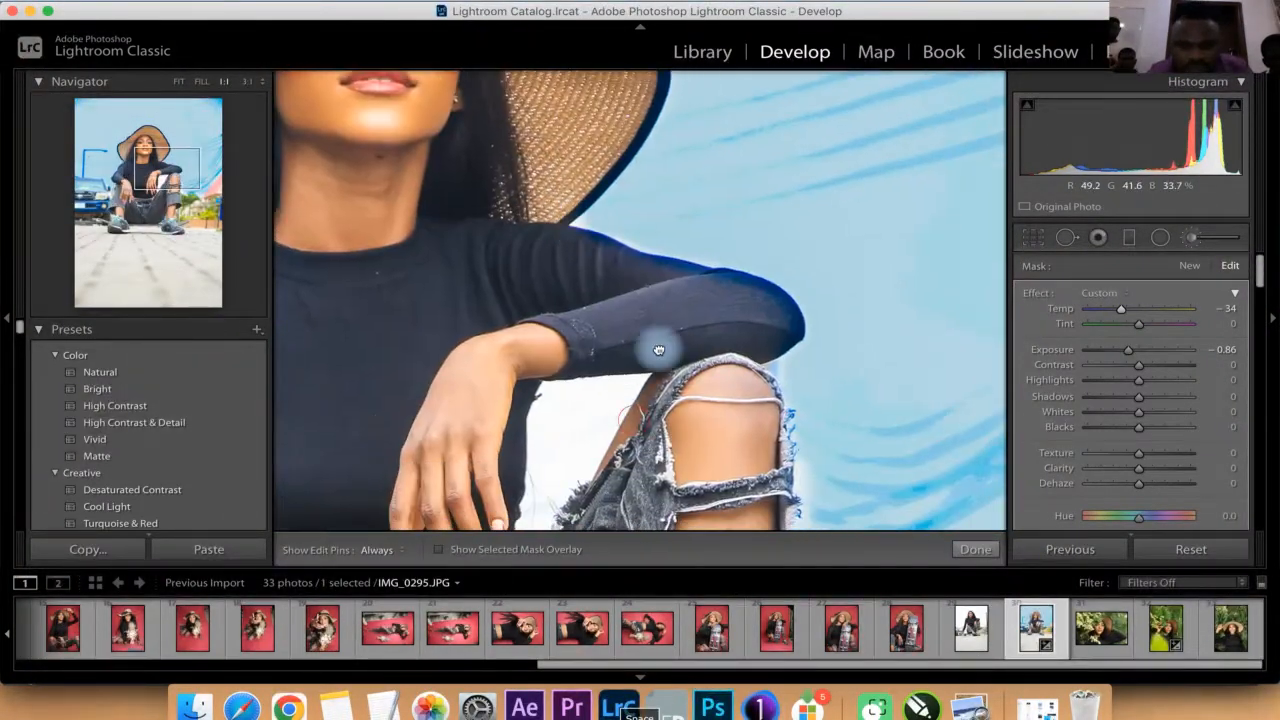
pyautogui.moveTo(659, 350); pyautogui.dragTo(685, 266)
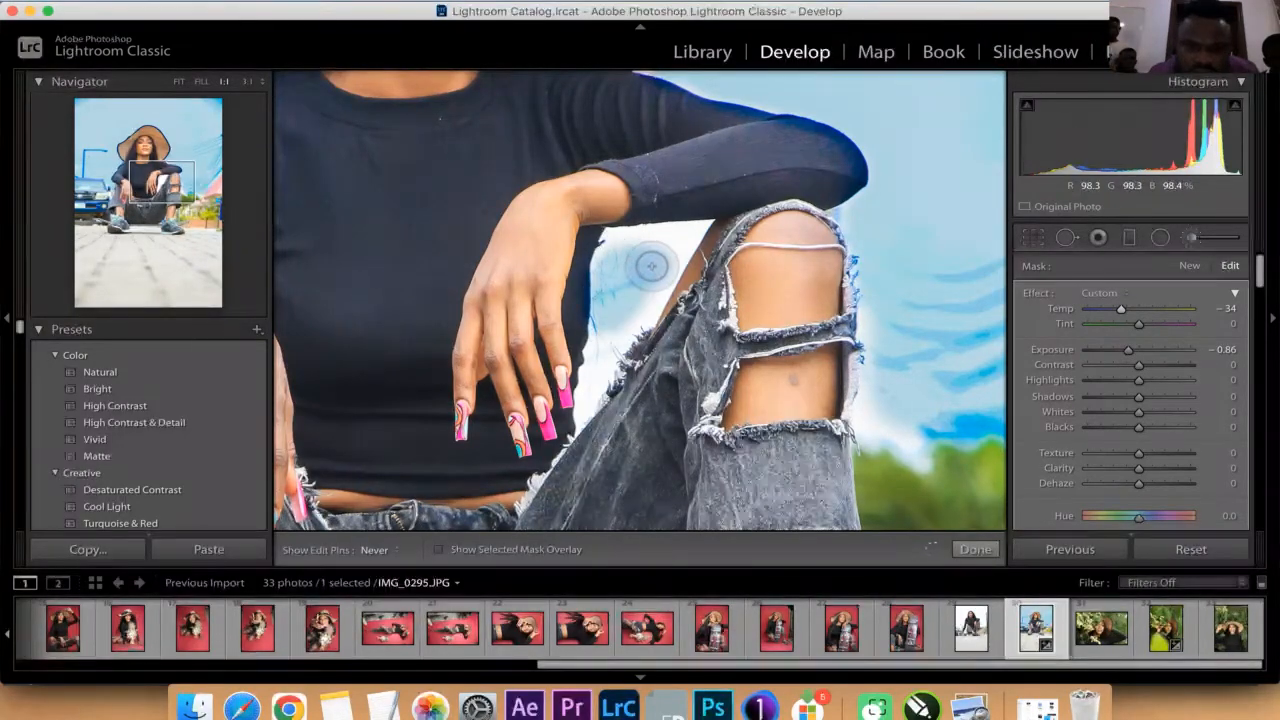
pyautogui.moveTo(676, 233)
pyautogui.mouseDown()
pyautogui.moveTo(612, 243)
pyautogui.moveTo(606, 268)
pyautogui.moveTo(685, 232)
pyautogui.moveTo(598, 349)
pyautogui.mouseUp()
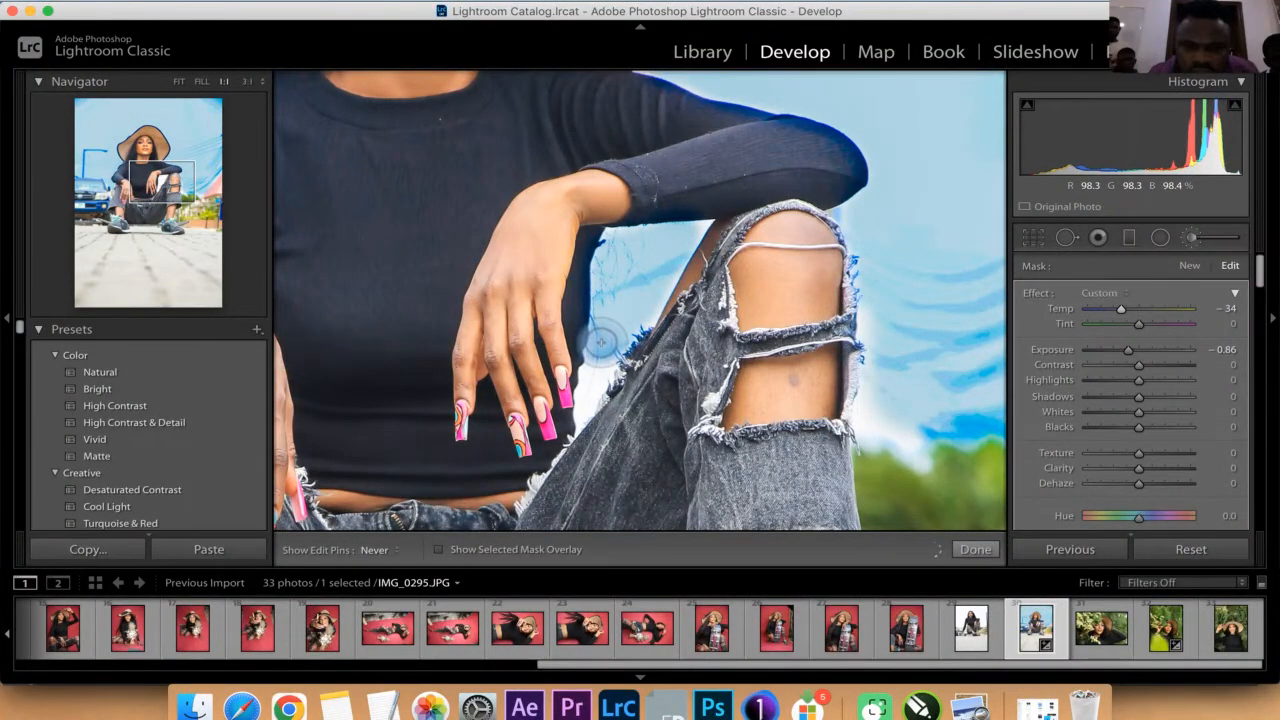
pyautogui.press('h')
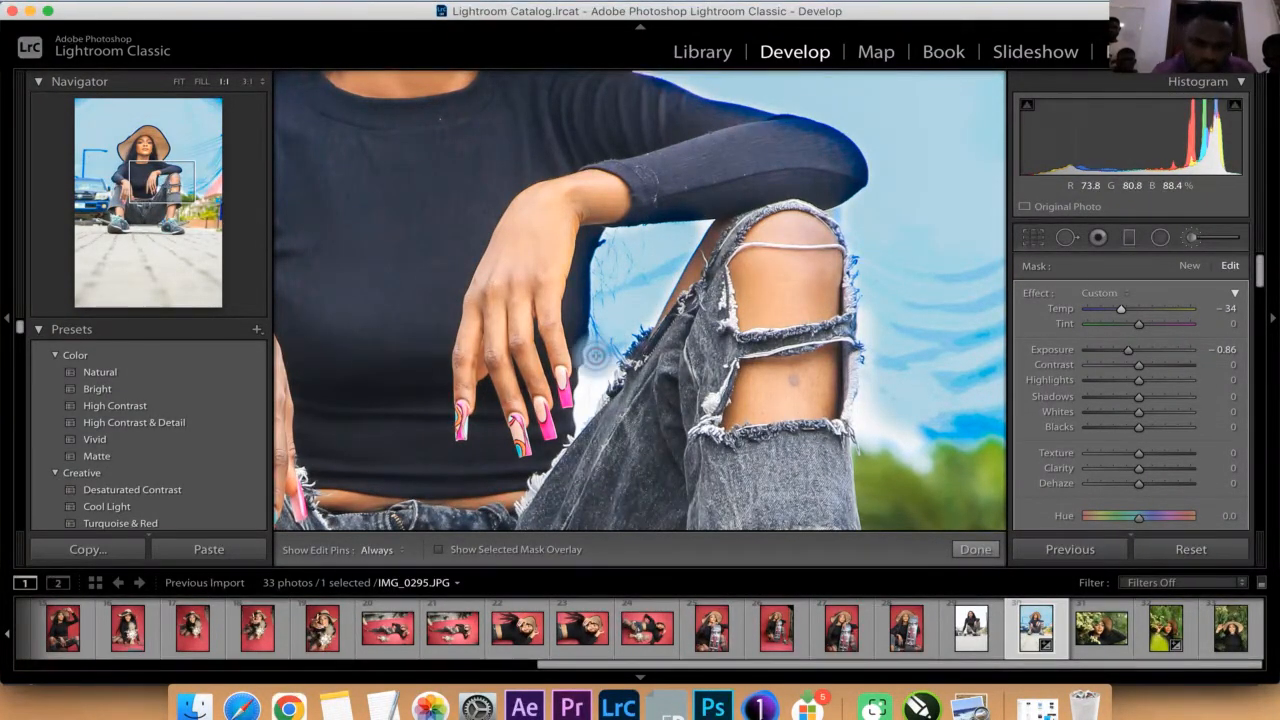
pyautogui.press('h')
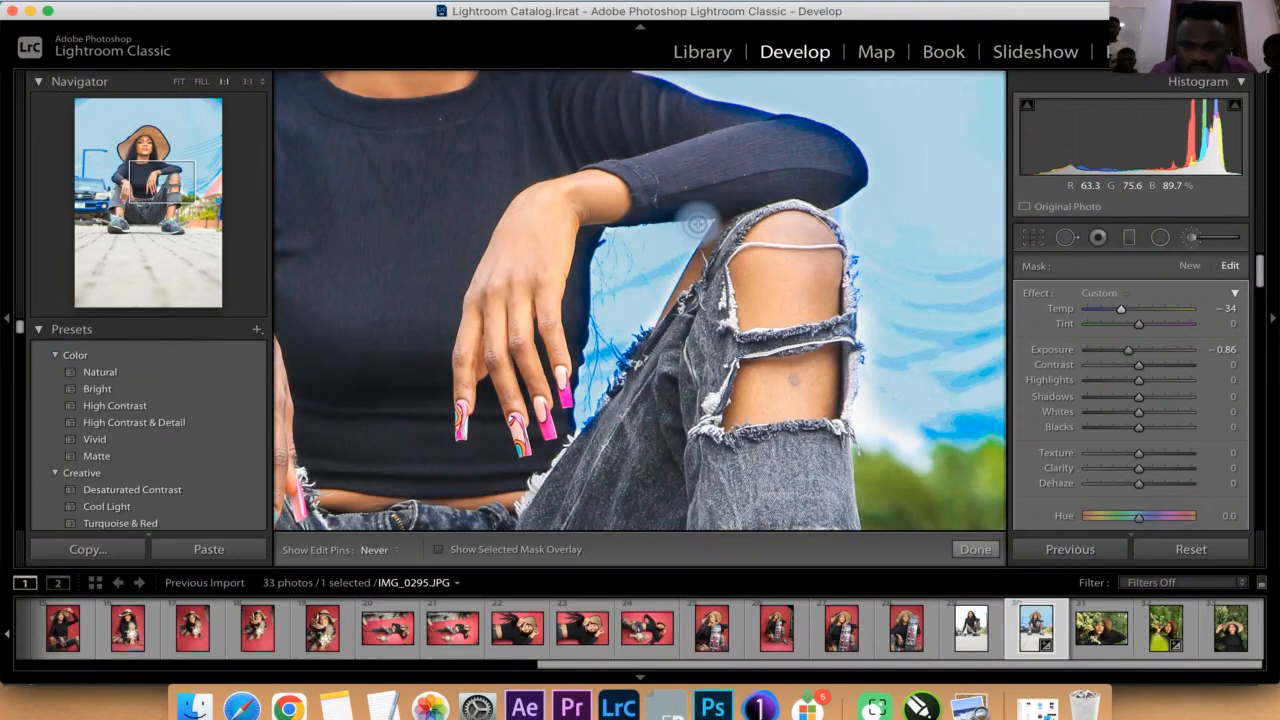
# - Brush the sky adjustment over the white area beside the ripped knee and above the trees, and show the whole photo
pyautogui.press('space')
pyautogui.moveTo(912, 358)
pyautogui.mouseDown()
pyautogui.moveTo(733, 309)
pyautogui.moveTo(728, 247)
pyautogui.moveTo(704, 237)
pyautogui.moveTo(681, 372)
pyautogui.moveTo(742, 397)
pyautogui.moveTo(703, 352)
pyautogui.moveTo(827, 343)
pyautogui.moveTo(895, 428)
pyautogui.moveTo(938, 375)
pyautogui.moveTo(901, 424)
pyautogui.moveTo(841, 350)
pyautogui.moveTo(861, 377)
pyautogui.moveTo(830, 269)
pyautogui.moveTo(714, 362)
pyautogui.moveTo(715, 323)
pyautogui.mouseUp()
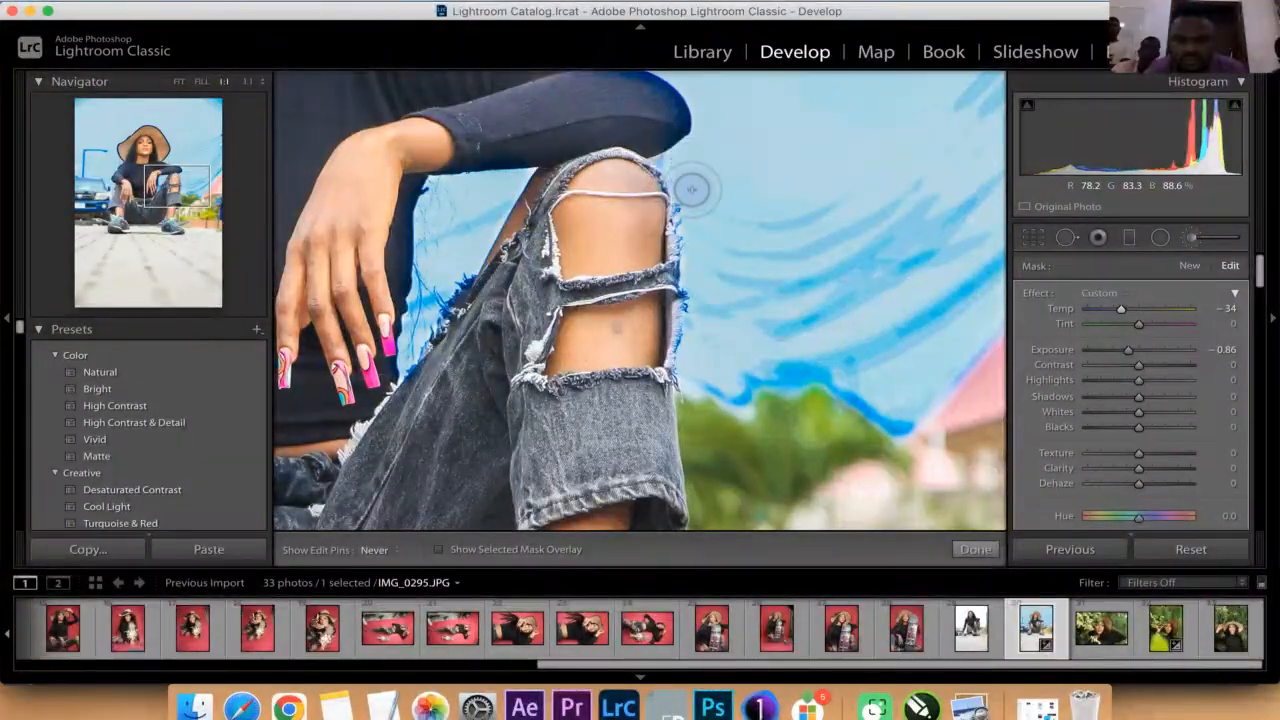
pyautogui.moveTo(691, 189)
pyautogui.mouseDown()
pyautogui.moveTo(751, 281)
pyautogui.moveTo(854, 345)
pyautogui.moveTo(877, 331)
pyautogui.moveTo(806, 296)
pyautogui.mouseUp()
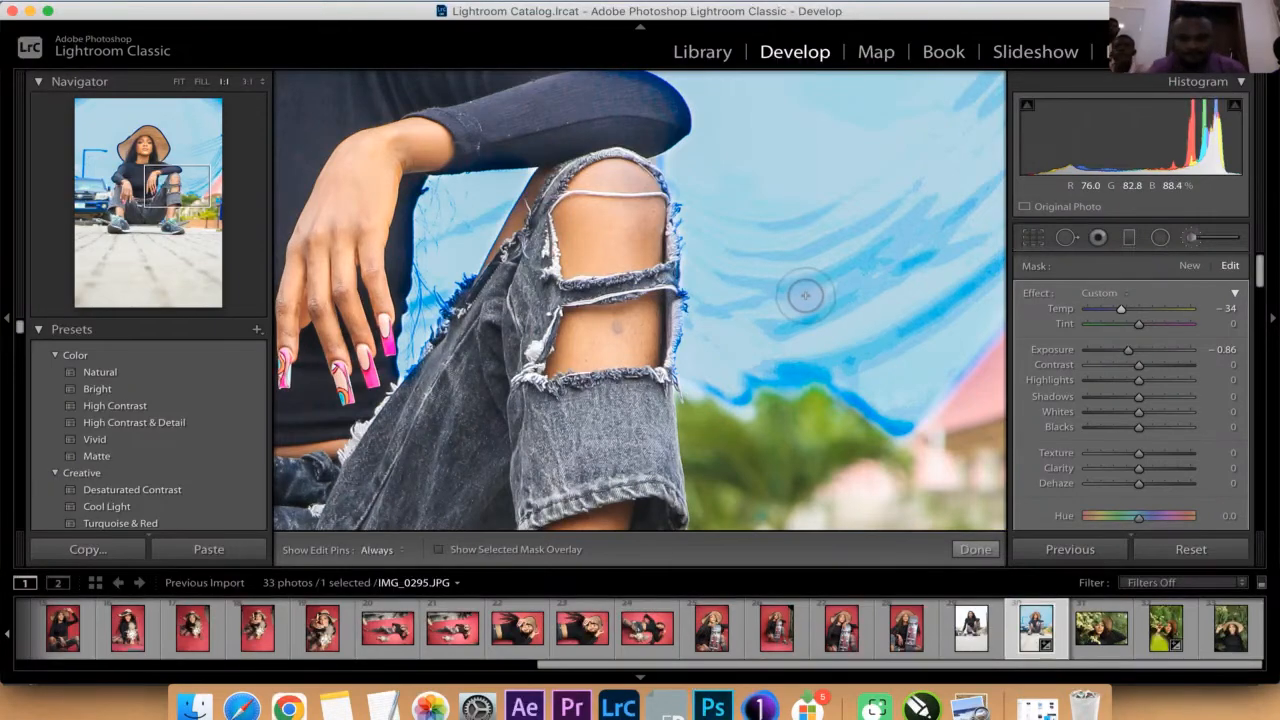
pyautogui.press('z')
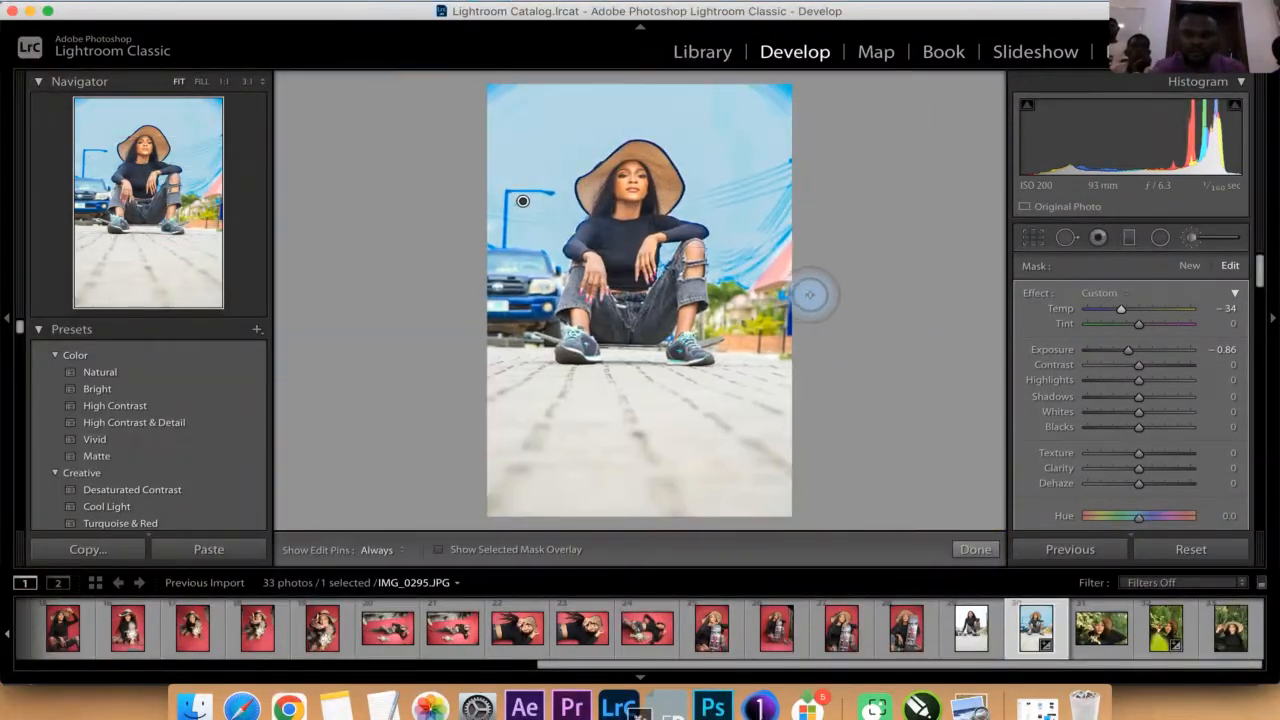
# - Set the brushed sky adjustment's Temp to -35 and check the photo with the edit pin hidden
pyautogui.press('h')
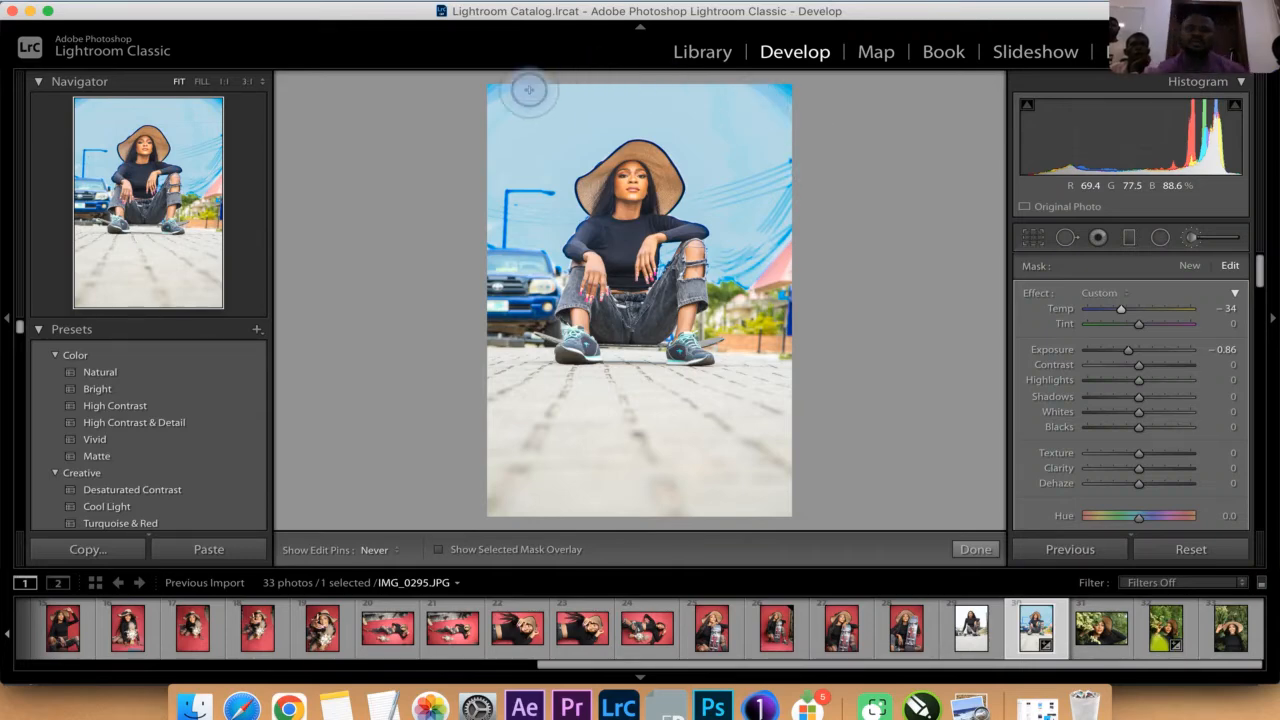
pyautogui.press('h')
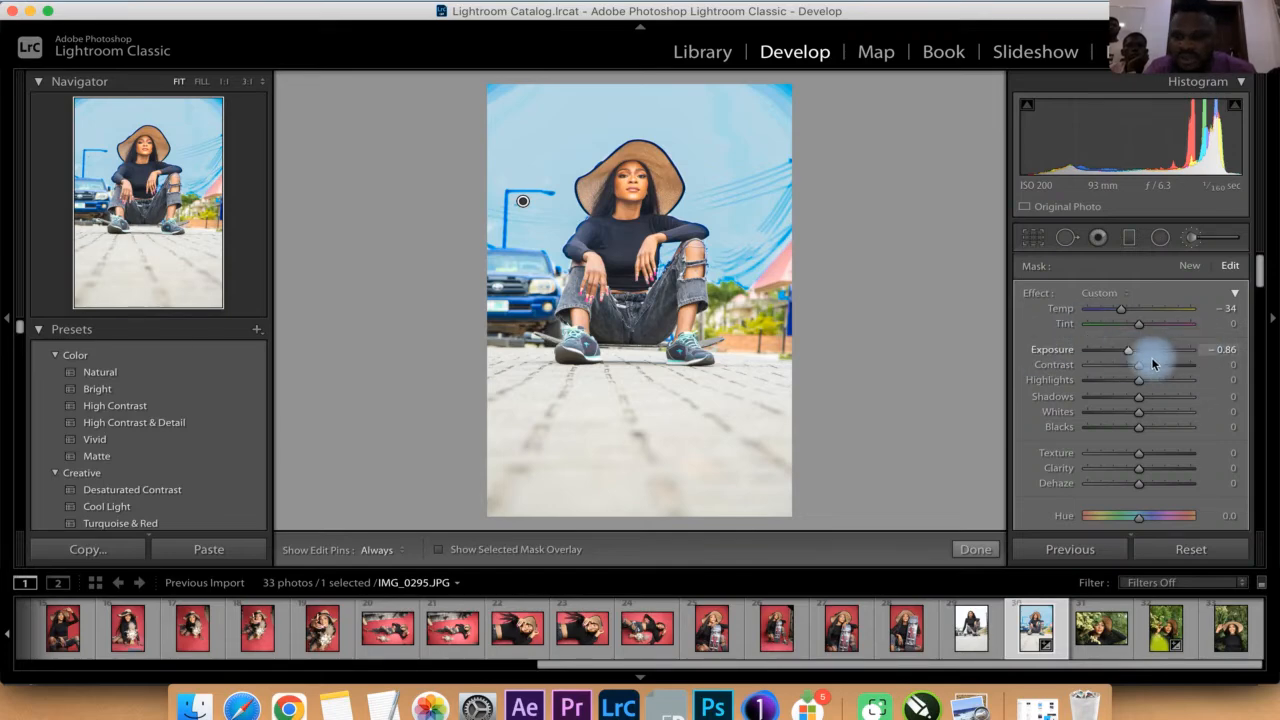
pyautogui.moveTo(1121, 316)
pyautogui.mouseDown()
pyautogui.moveTo(1107, 316)
pyautogui.moveTo(1121, 316)
pyautogui.mouseUp()
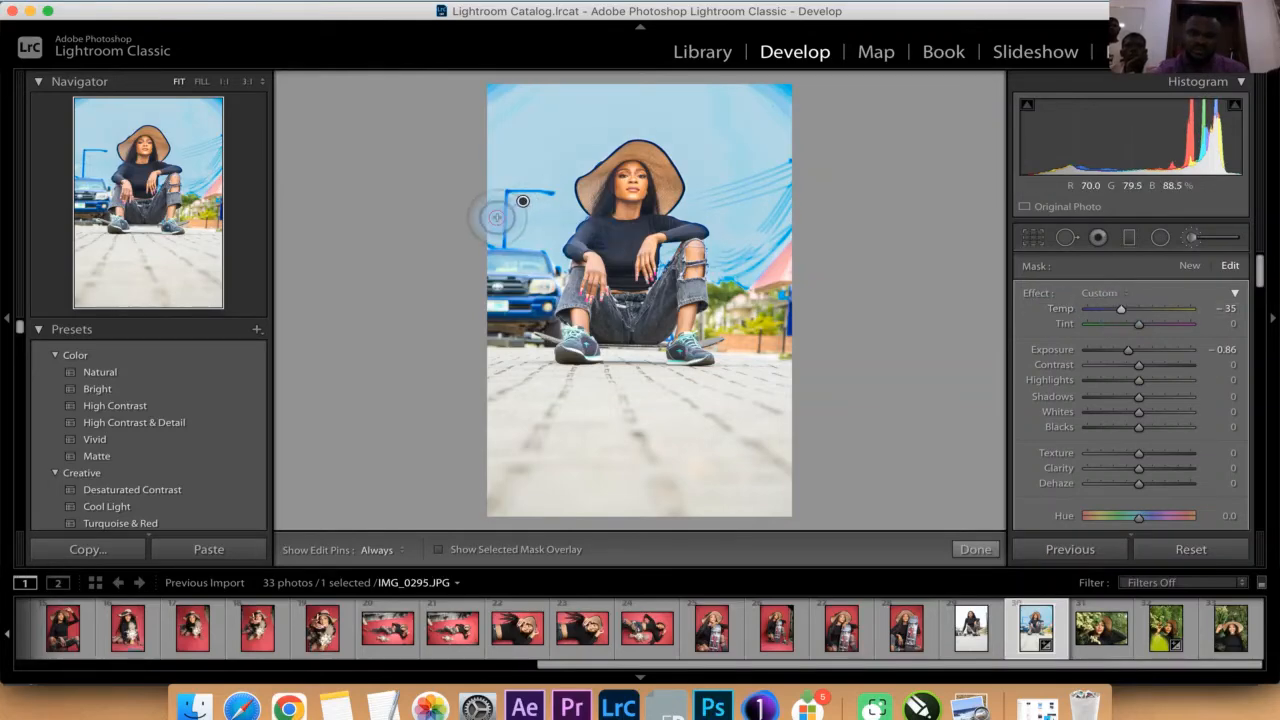
pyautogui.press('h')
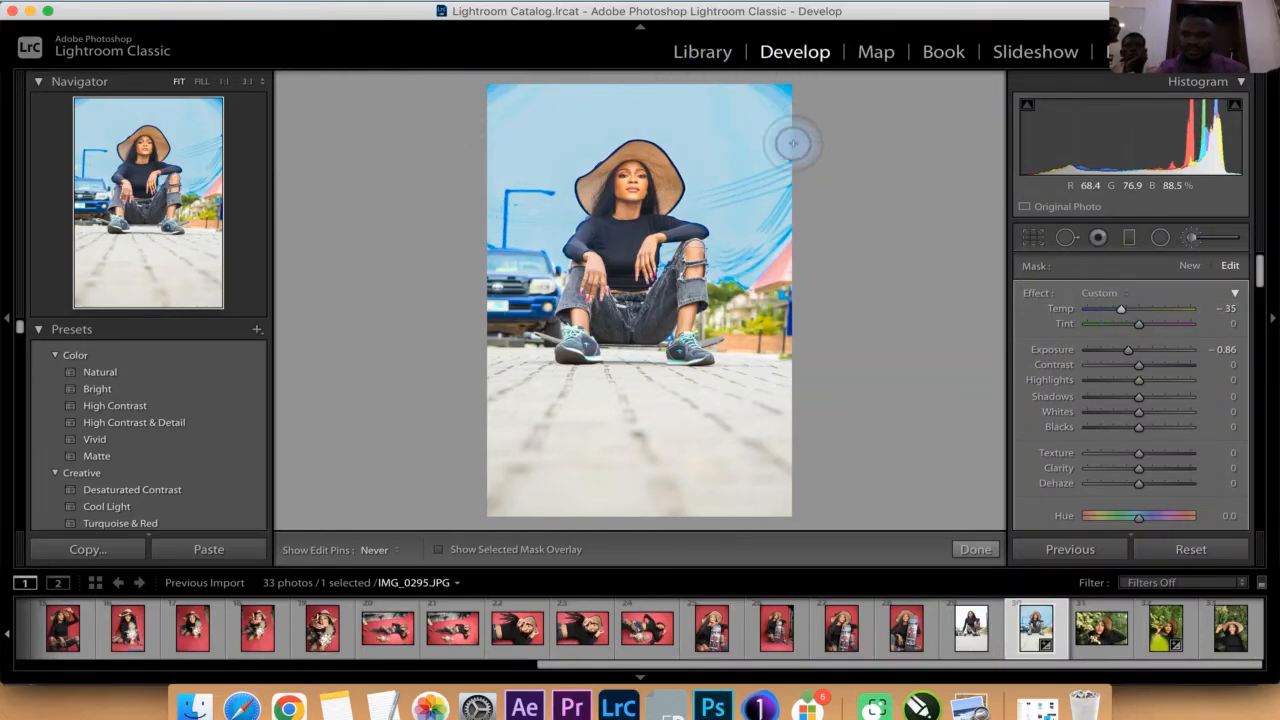
pyautogui.press('h')
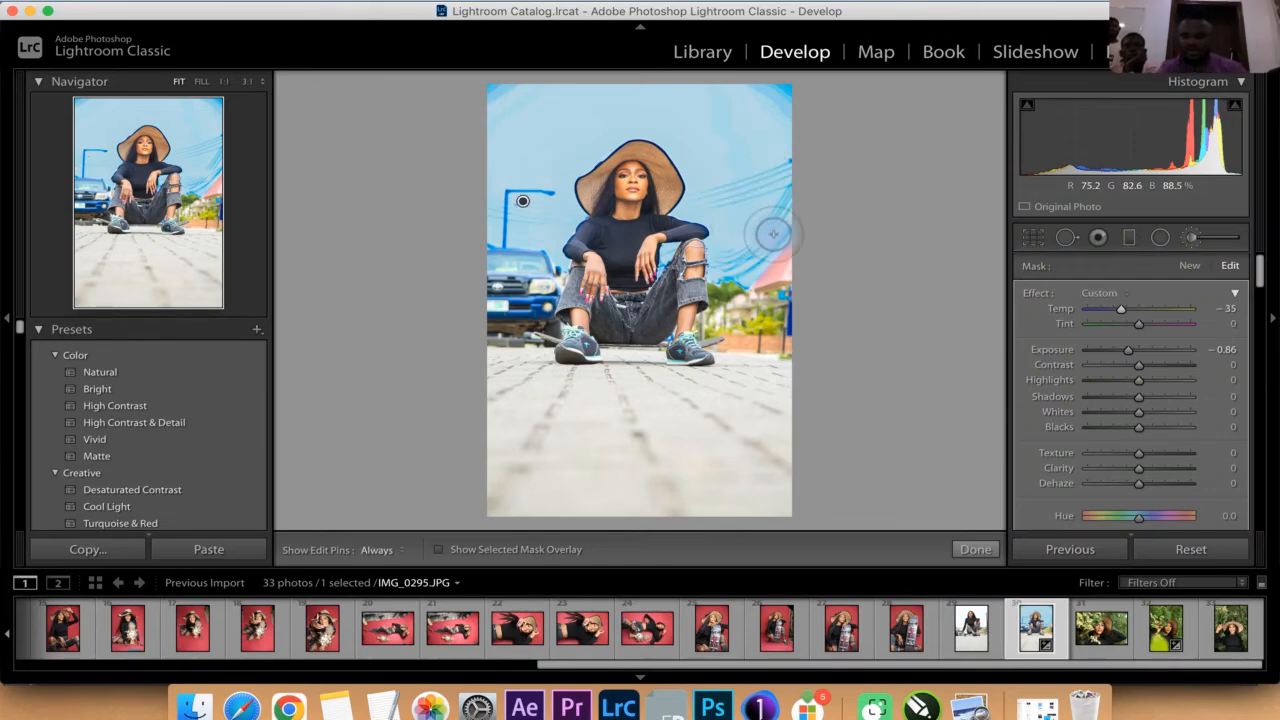
# - Compare the edited photo with its original Before version several times
pyautogui.press('\\')
pyautogui.press('\\')
pyautogui.press('\\')
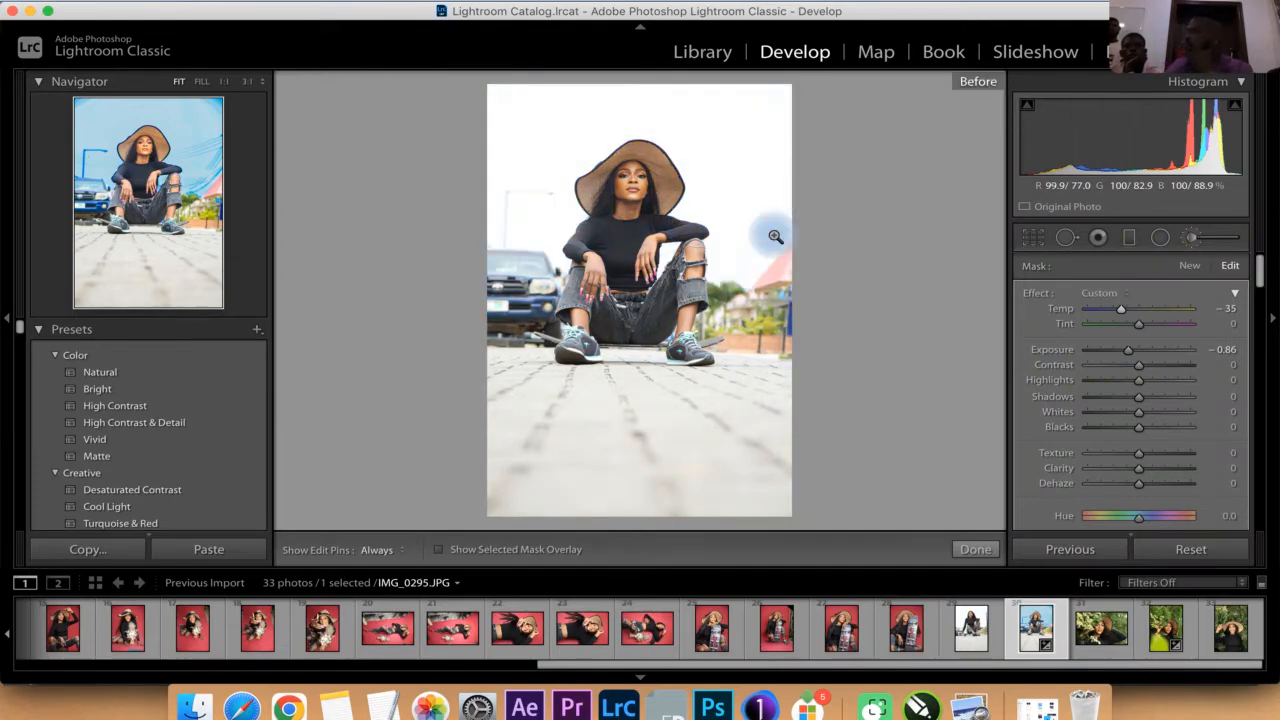
pyautogui.press('\\')
pyautogui.press('\\')
pyautogui.press('\\')
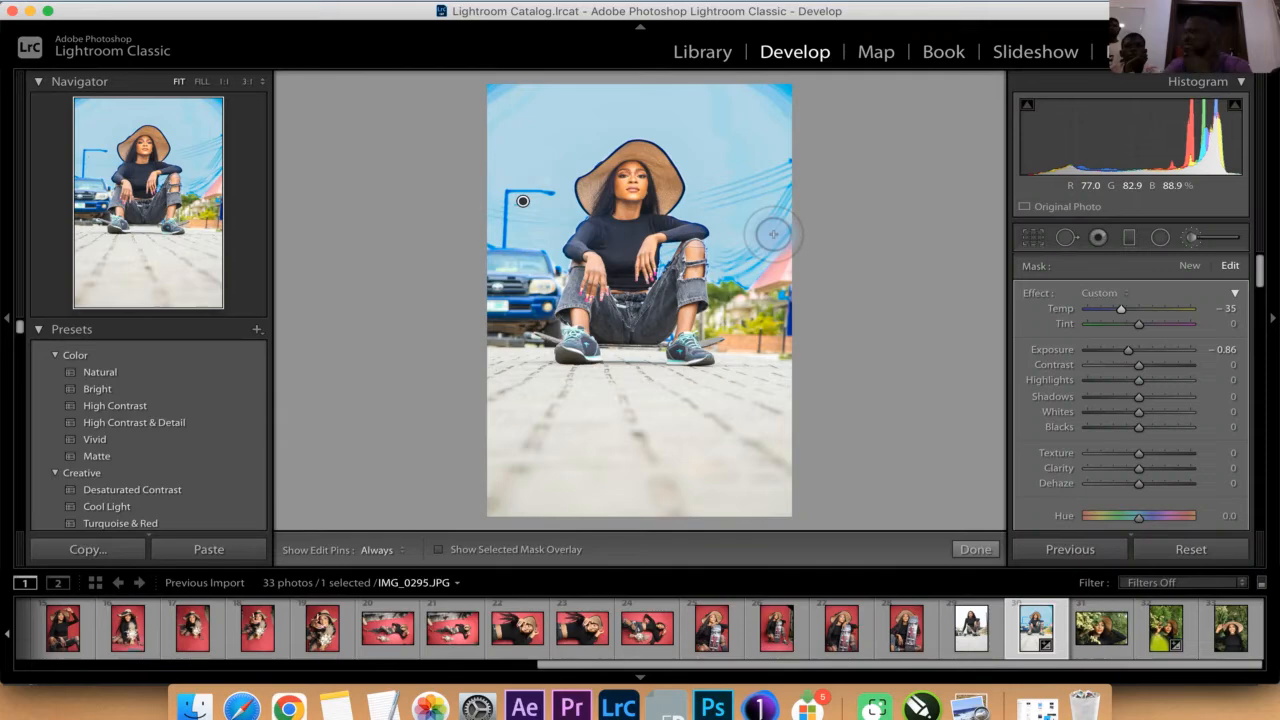
pyautogui.press('\\')
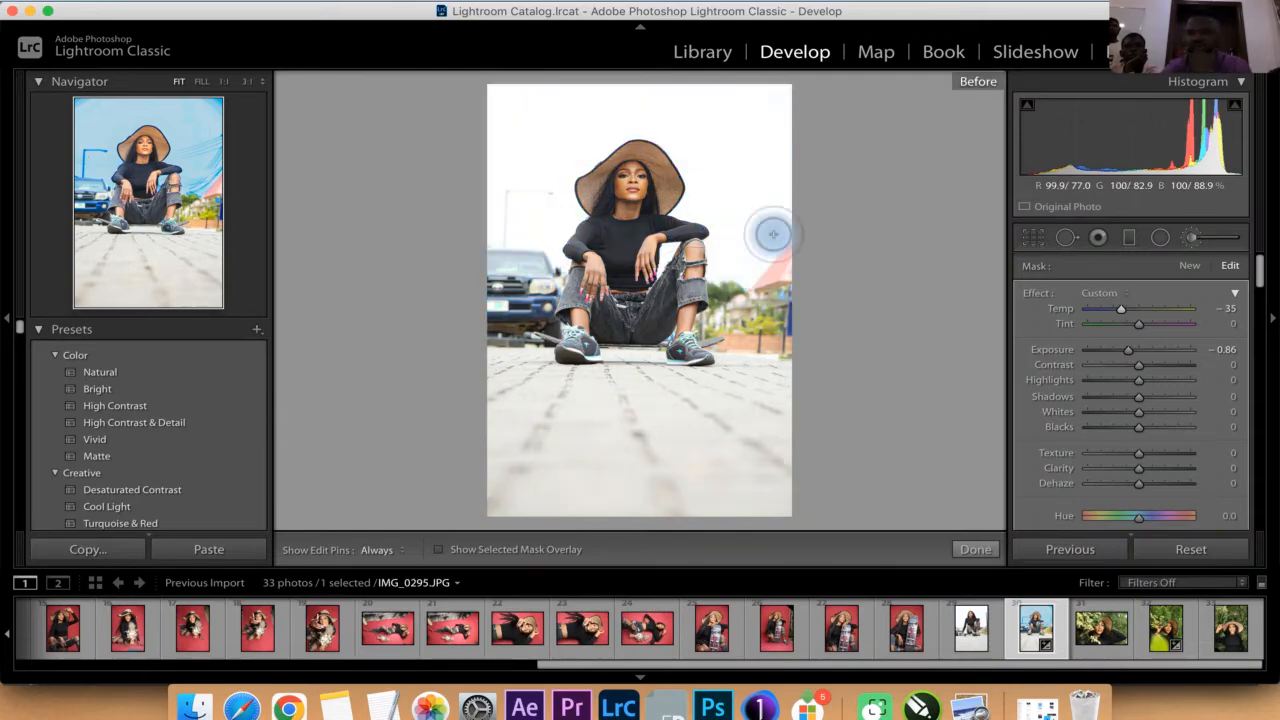
pyautogui.press('\\')
pyautogui.press('\\')
pyautogui.press('\\')
pyautogui.press('\\')
pyautogui.press('\\')
pyautogui.press('\\')
pyautogui.press('\\')
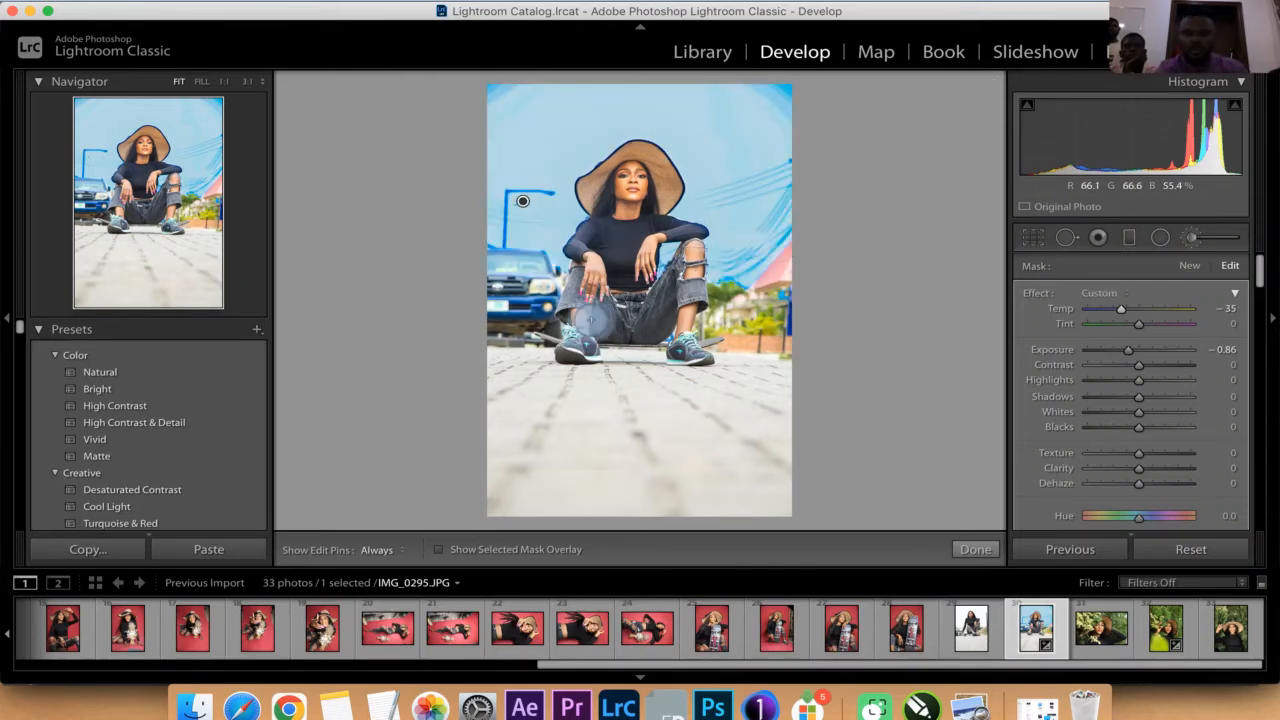
# - Inspect the sky adjustment's mask coverage through its edit pin, and reactivate the Adjustment Brush for a new mask
pyautogui.click(1193, 240)
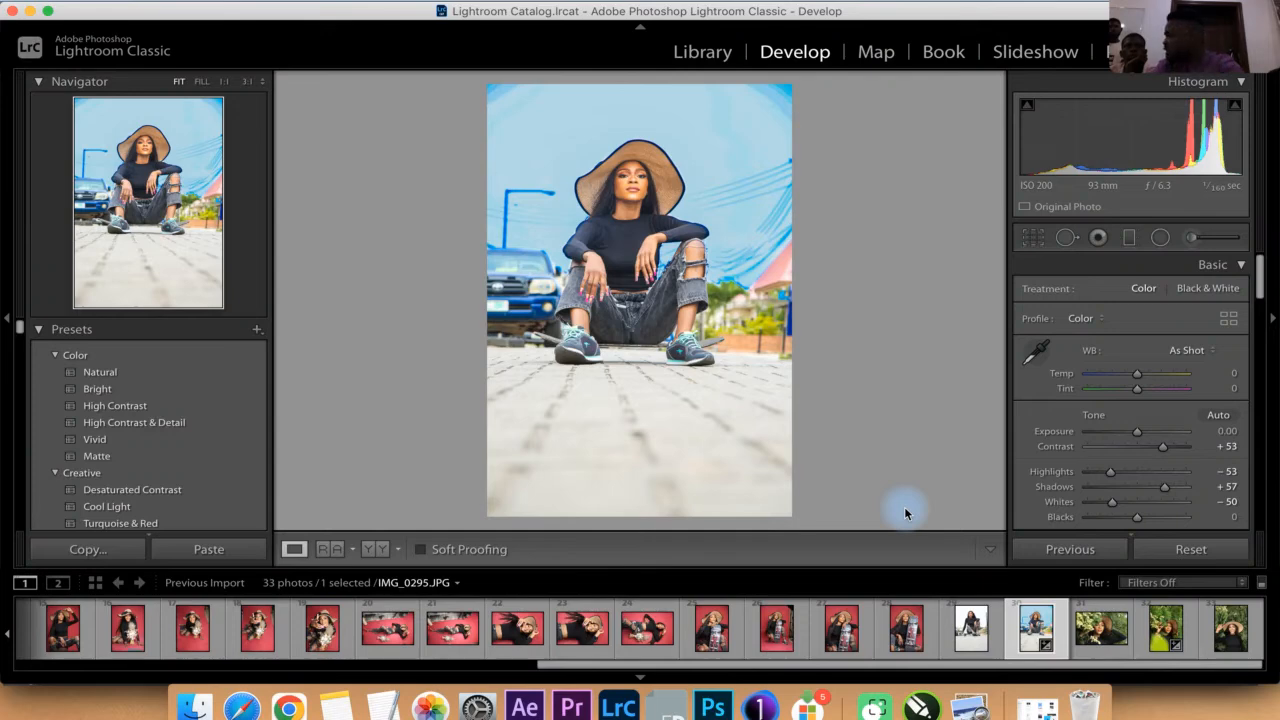
pyautogui.click(1193, 238)
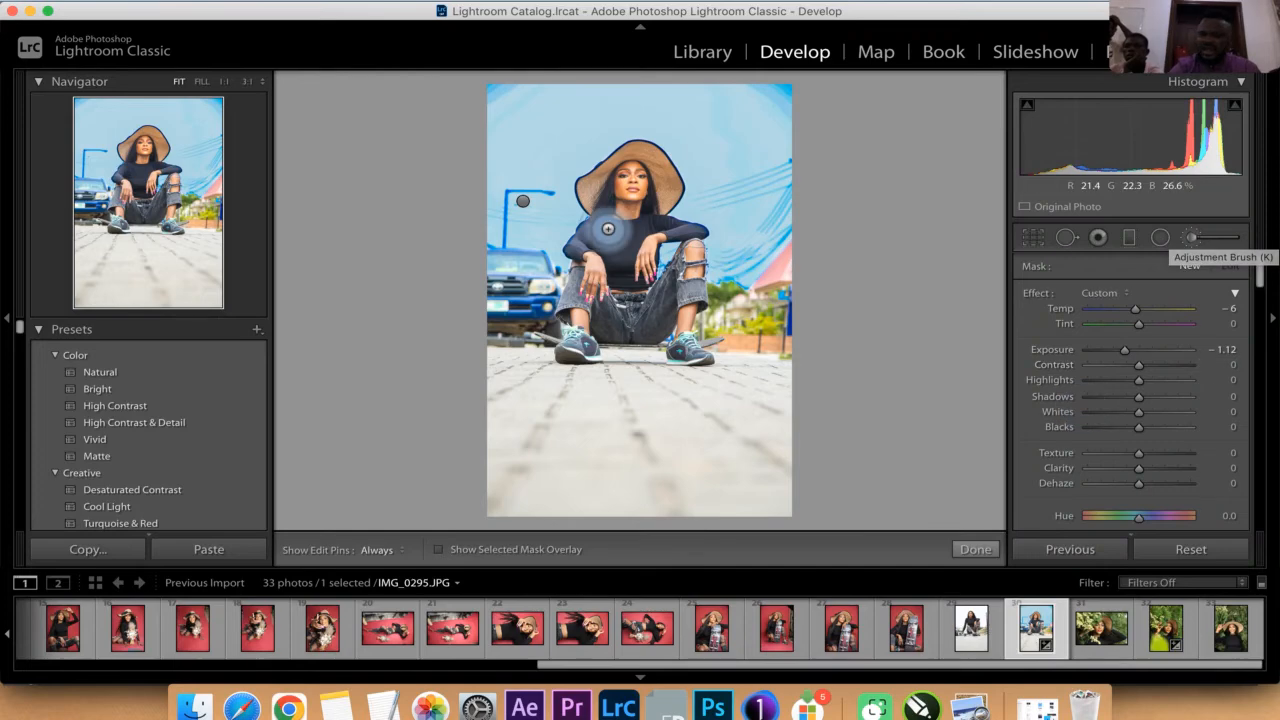
pyautogui.click(524, 210)
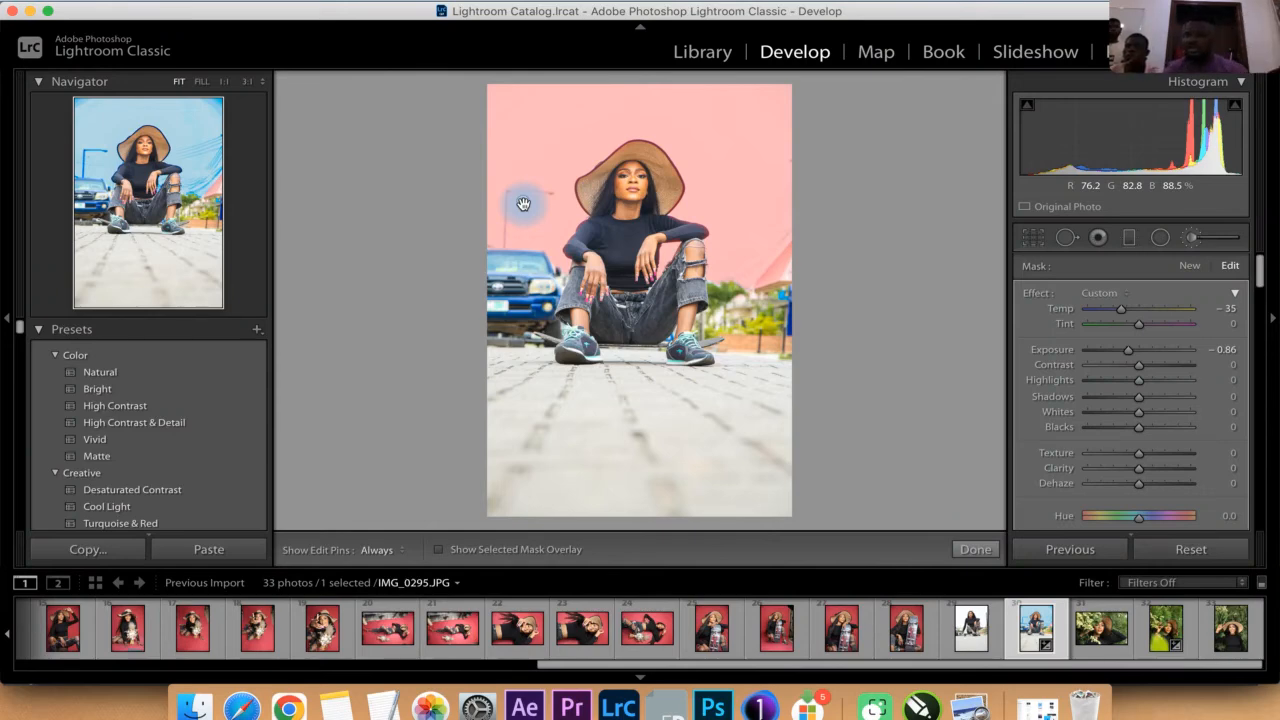
pyautogui.click(1193, 242)
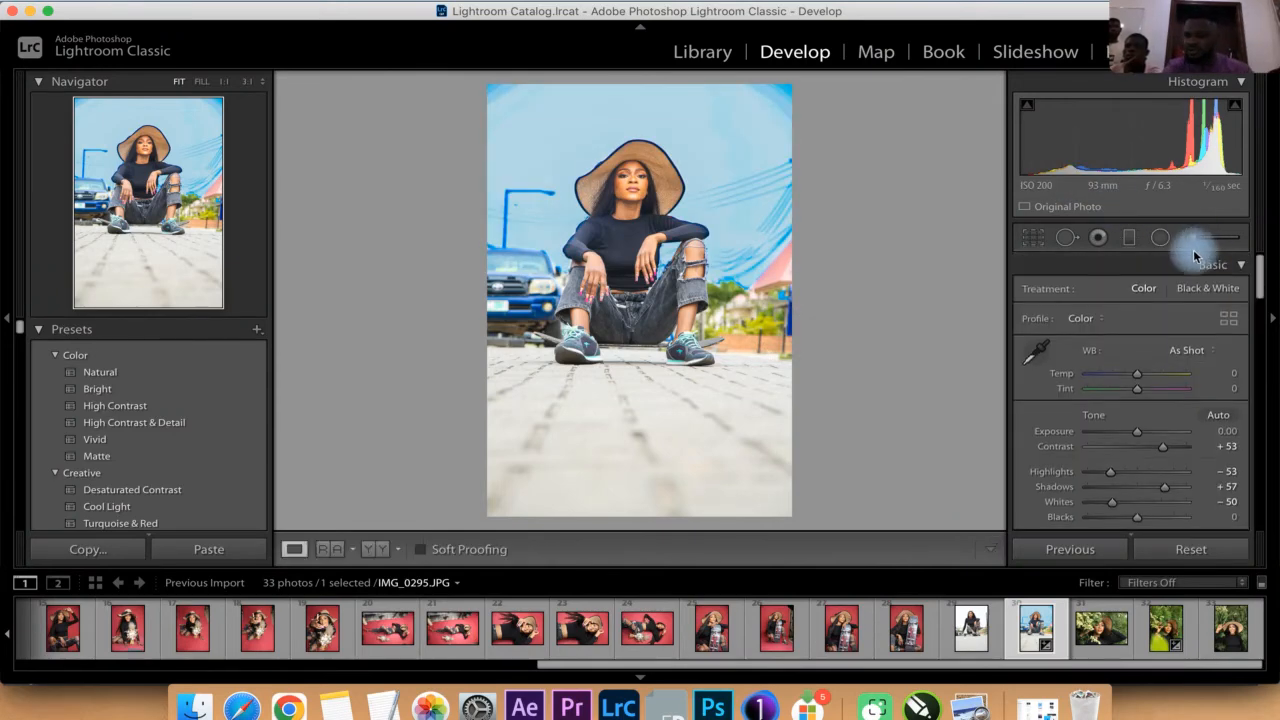
pyautogui.click(1193, 242)
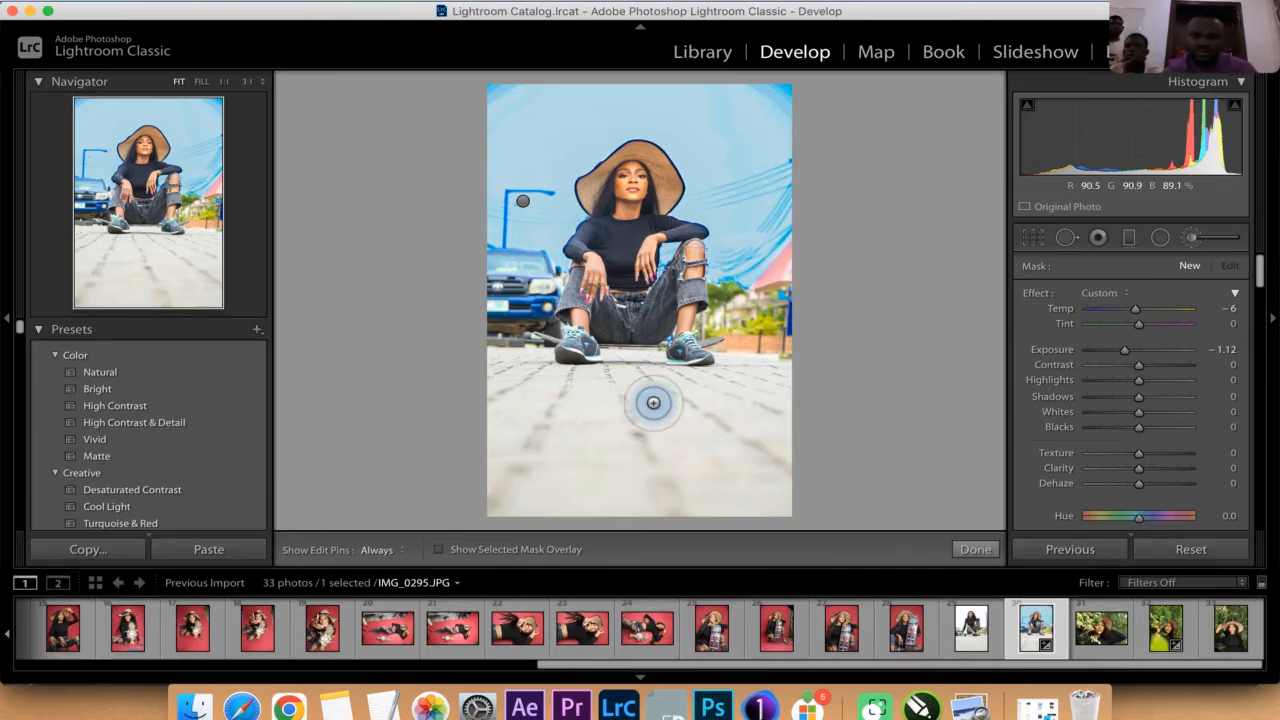
# - Try painting a new darkening brush mask over the paved ground in front of the model, and undo its strokes
pyautogui.click(661, 407)
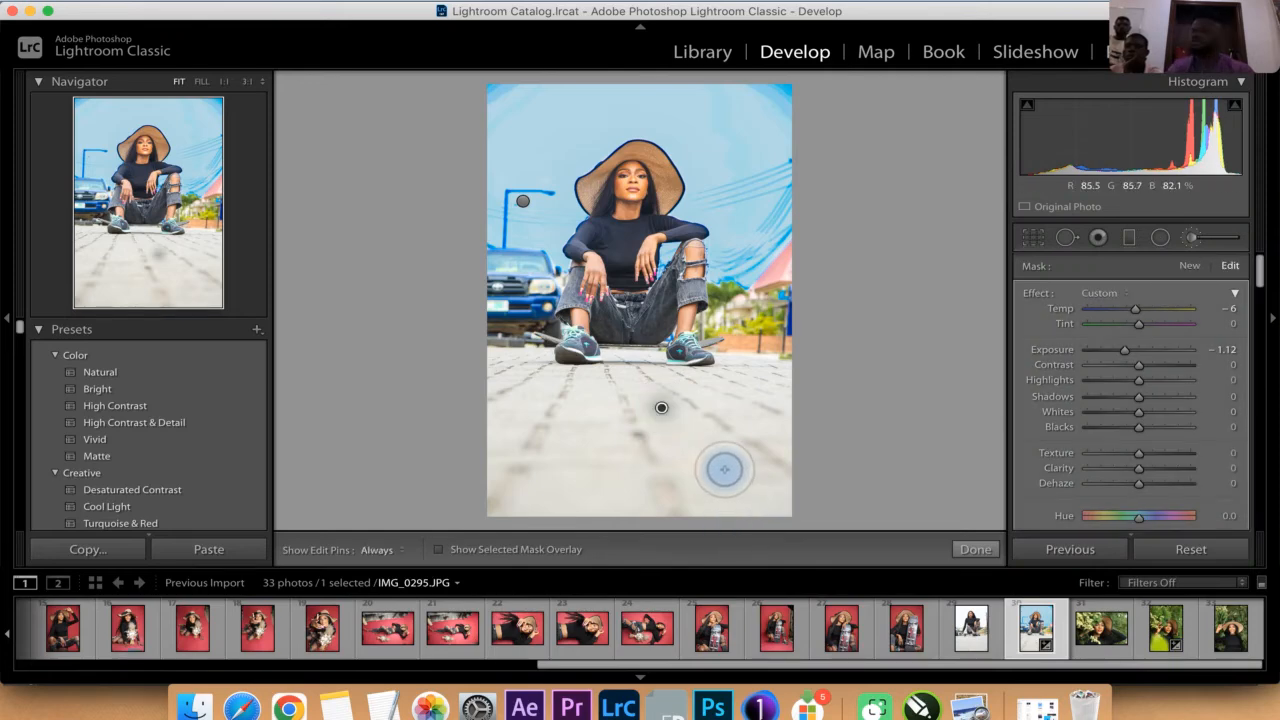
pyautogui.moveTo(540, 416)
pyautogui.mouseDown()
pyautogui.moveTo(649, 382)
pyautogui.moveTo(406, 427)
pyautogui.moveTo(643, 402)
pyautogui.moveTo(691, 429)
pyautogui.moveTo(600, 424)
pyautogui.moveTo(501, 486)
pyautogui.moveTo(892, 451)
pyautogui.moveTo(790, 496)
pyautogui.moveTo(682, 513)
pyautogui.moveTo(604, 496)
pyautogui.mouseUp()
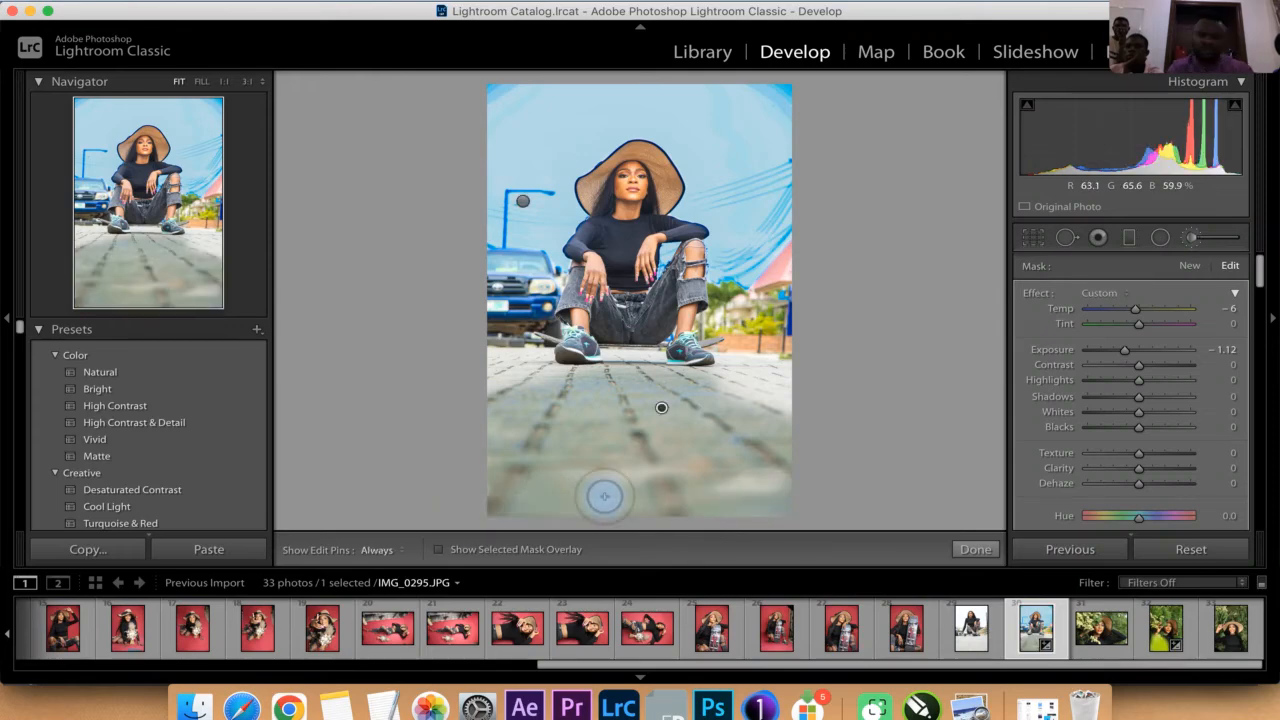
pyautogui.press('super+z')
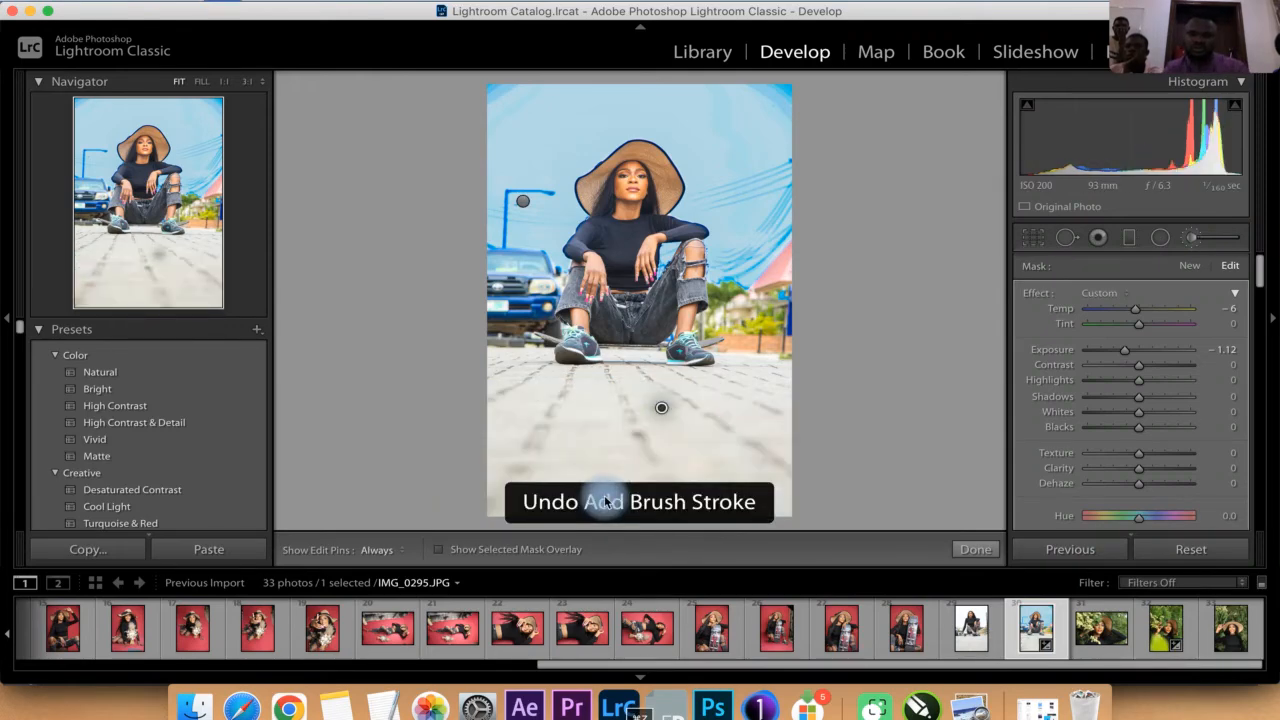
pyautogui.press('super+z')
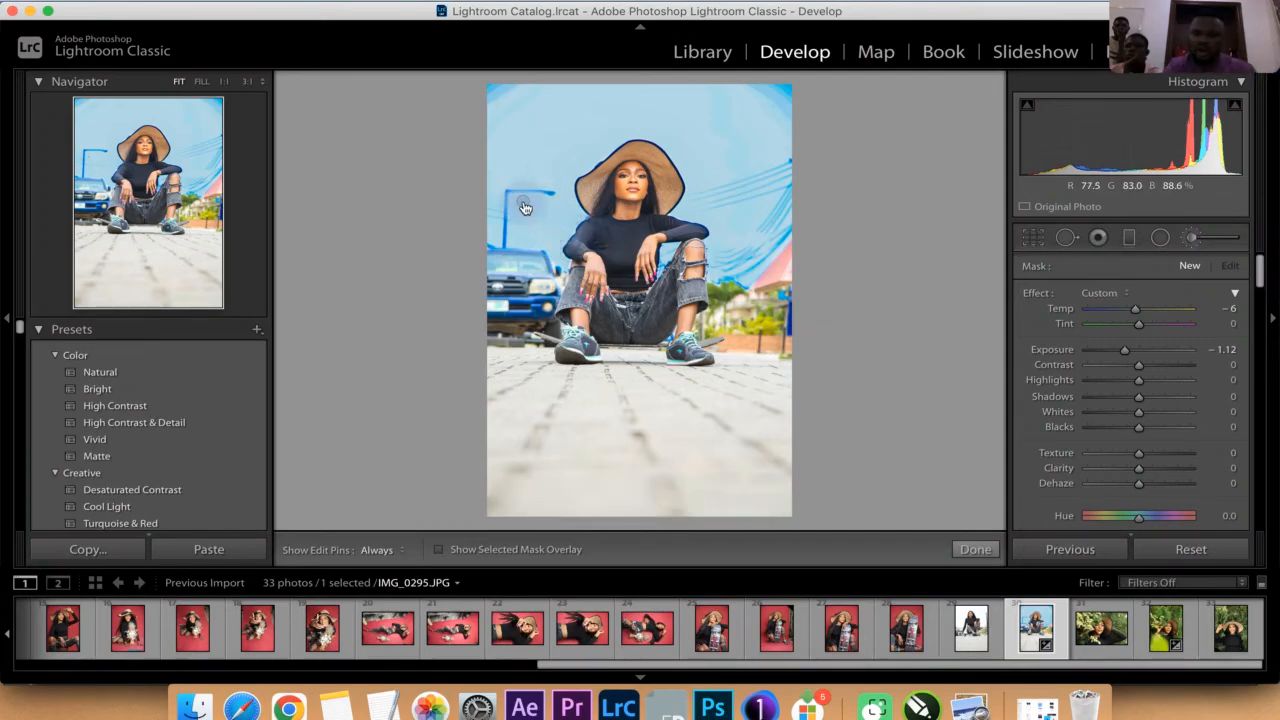
# - Check the sky adjustment's settings through its edit pin, and close the Adjustment Brush
pyautogui.click(525, 205)
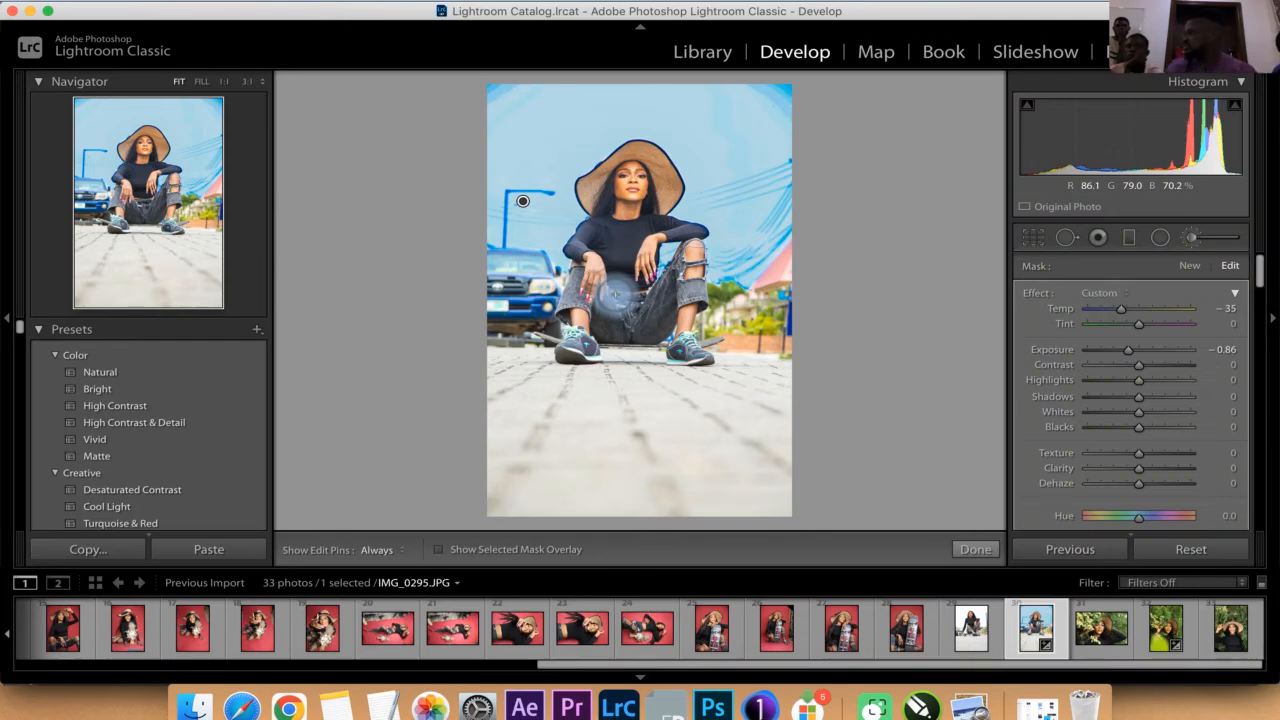
pyautogui.click(1192, 240)
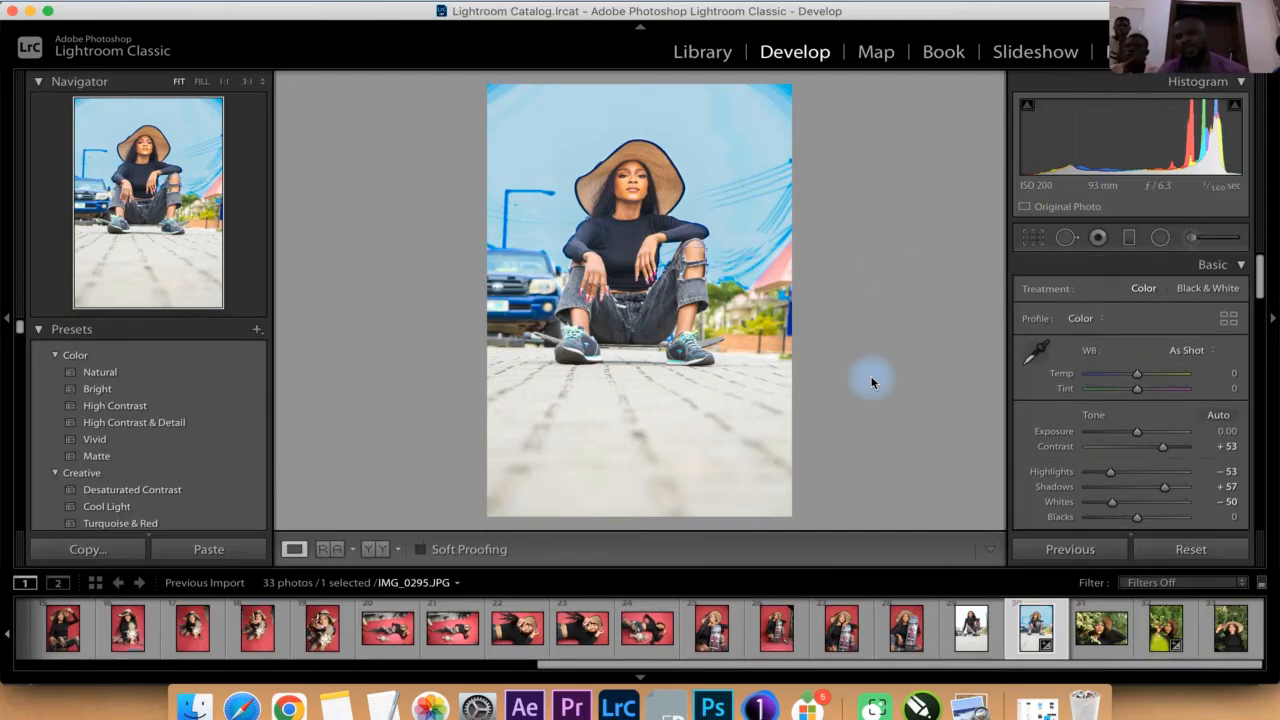